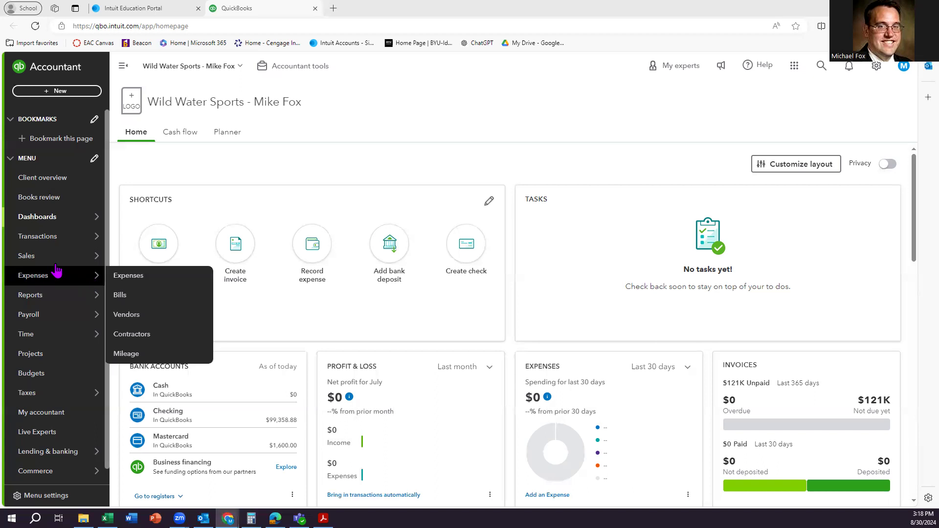
Open the saved all-dates Trial Balance report and scroll through its account balances.
{"action": "mouse_move", "coordinate": [54, 260]}
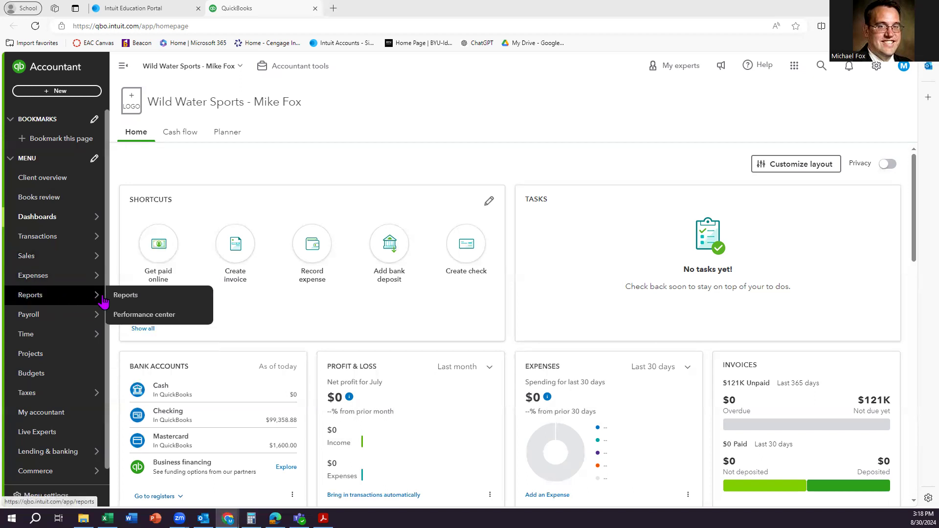
{"action": "left_click", "coordinate": [124, 297]}
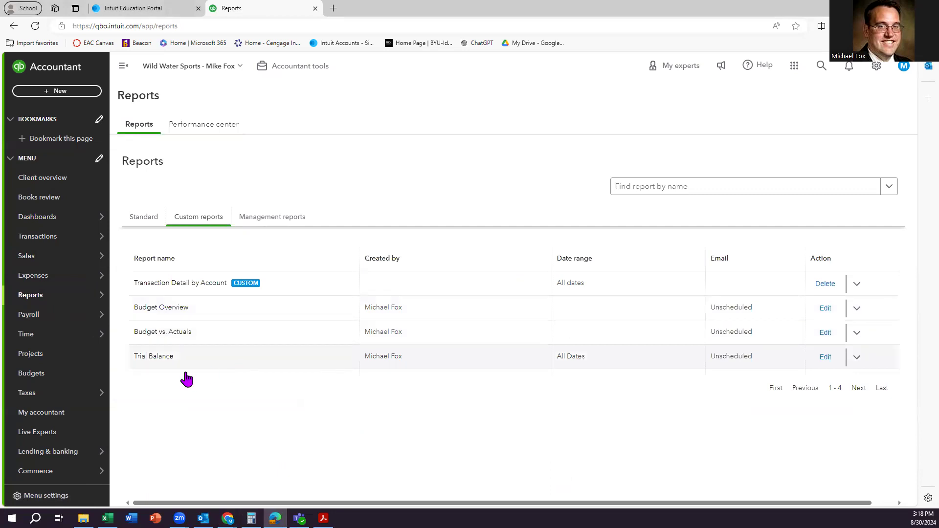
{"action": "left_click", "coordinate": [147, 359]}
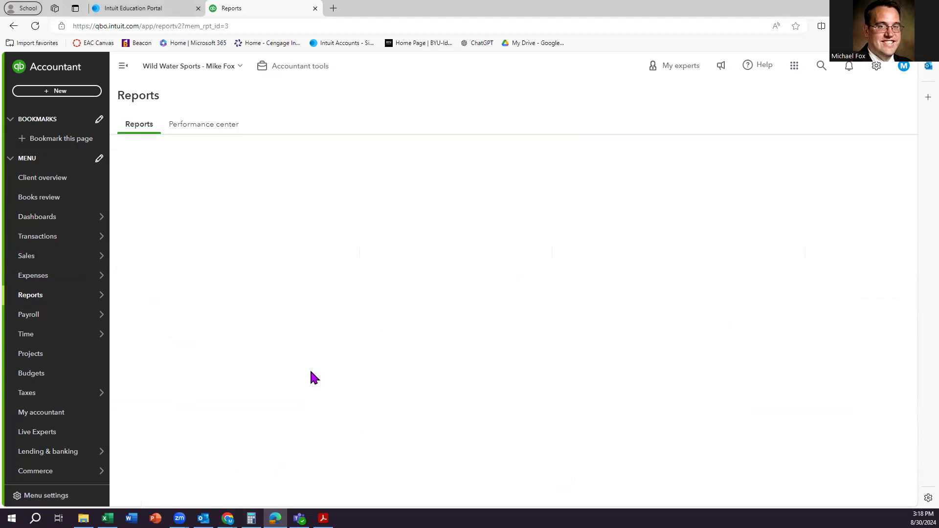
{"action": "scroll", "coordinate": [308, 330], "scroll_direction": "down", "scroll_amount": 5}
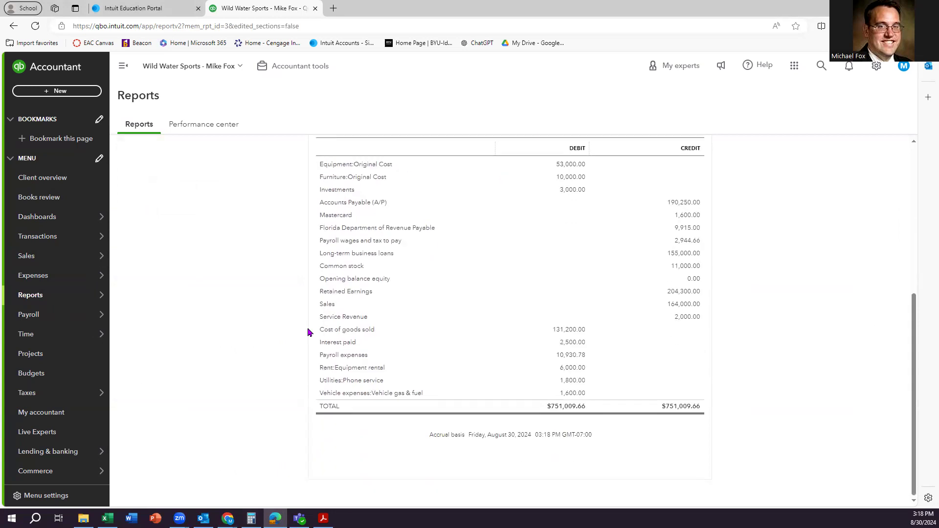
{"action": "scroll", "coordinate": [308, 332], "scroll_direction": "up", "scroll_amount": 1}
{"action": "scroll", "coordinate": [308, 332], "scroll_direction": "up", "scroll_amount": 1}
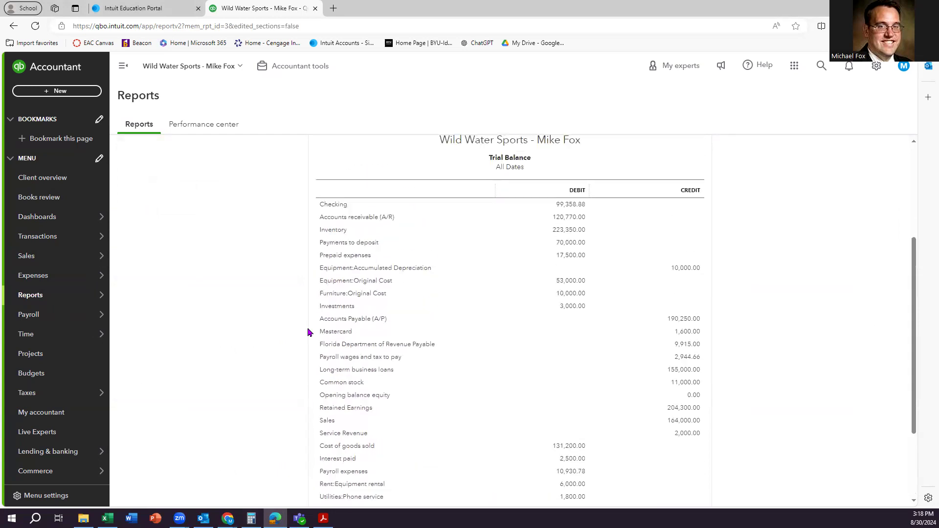
{"action": "scroll", "coordinate": [309, 332], "scroll_direction": "down", "scroll_amount": 2}
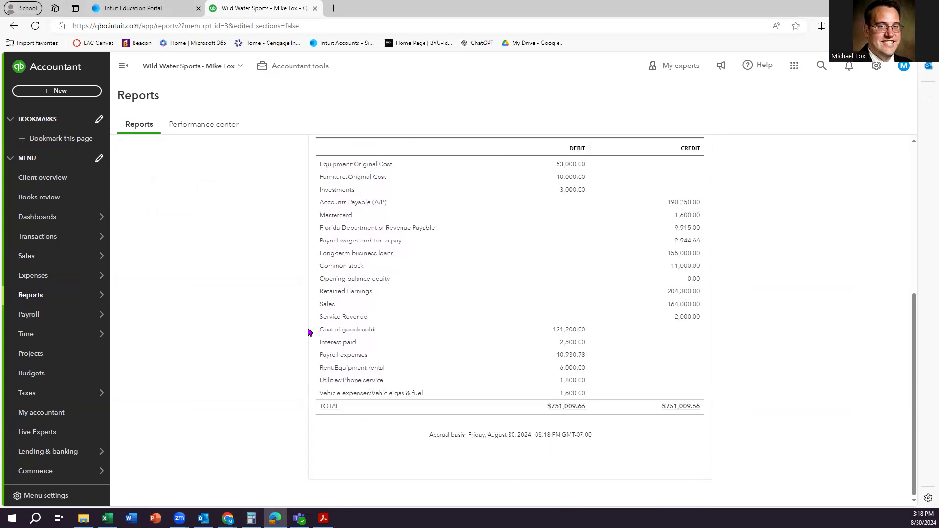
{"action": "scroll", "coordinate": [308, 332], "scroll_direction": "up", "scroll_amount": 3}
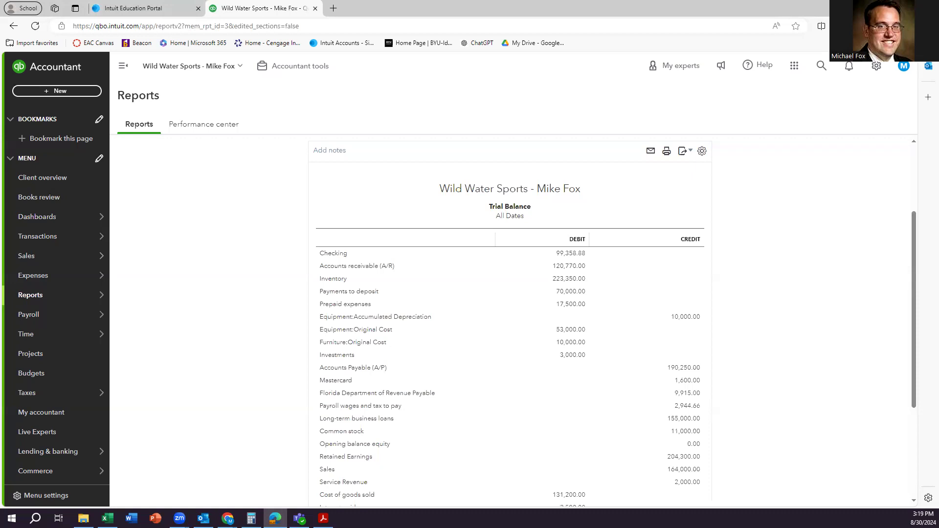
{"action": "key", "text": "alt+Tab"}
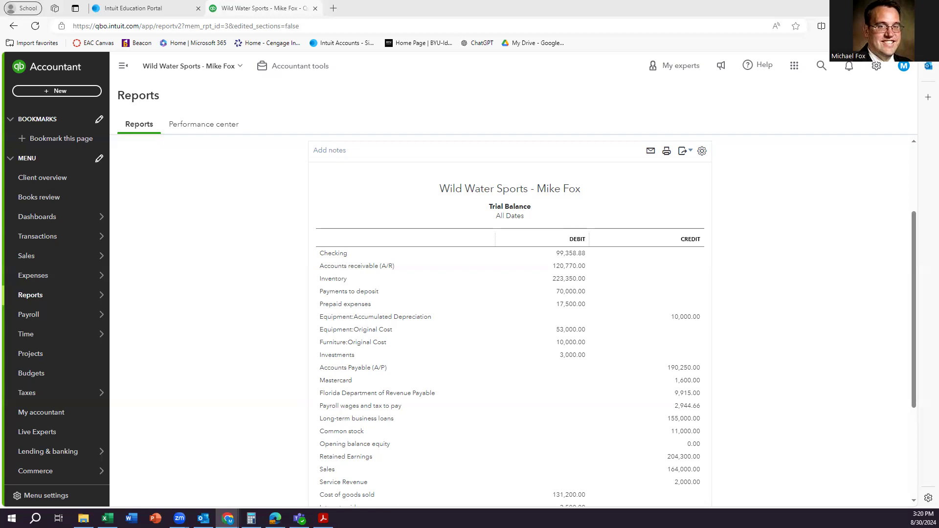
Create new Journal Entry no. 6 dated 01/31/2027, ready for line 1.
{"action": "left_click", "coordinate": [66, 92]}
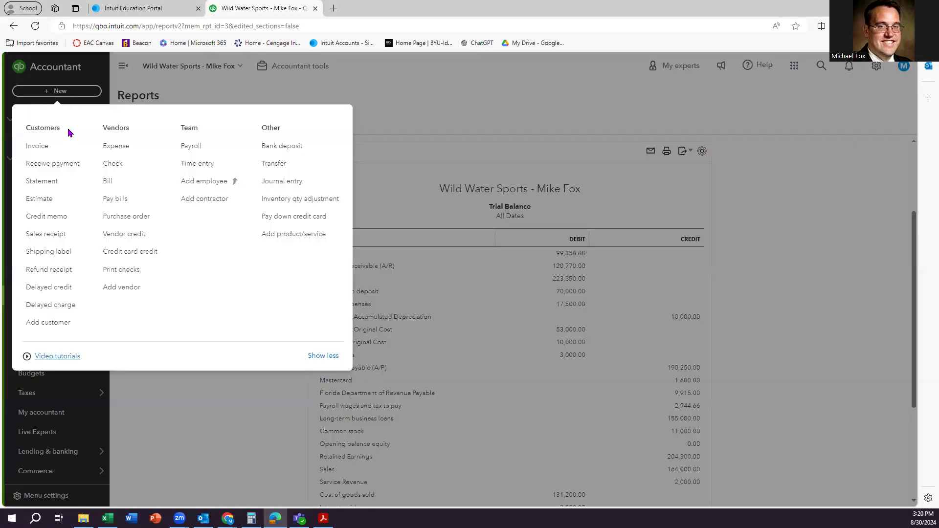
{"action": "left_click", "coordinate": [286, 184]}
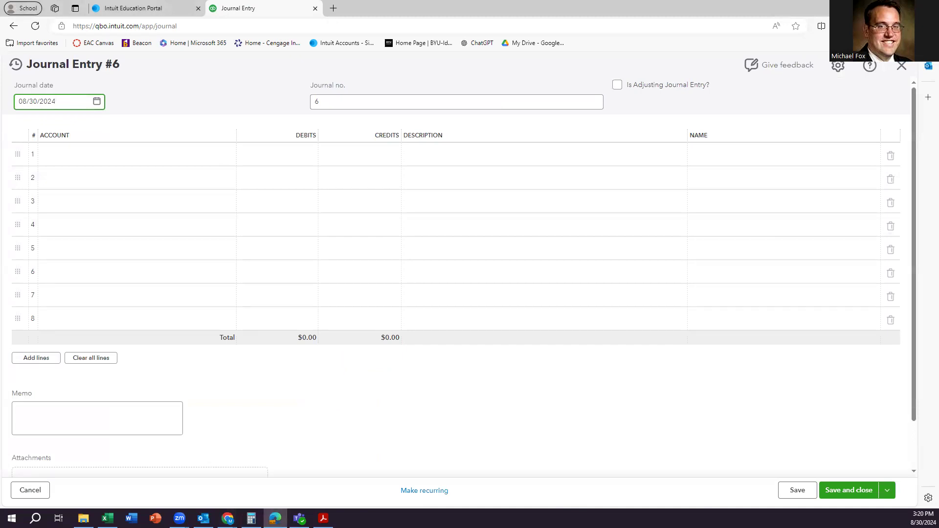
{"action": "triple_click", "coordinate": [71, 102]}
{"action": "type", "text": "1/31/27"}
{"action": "left_click", "coordinate": [152, 96]}
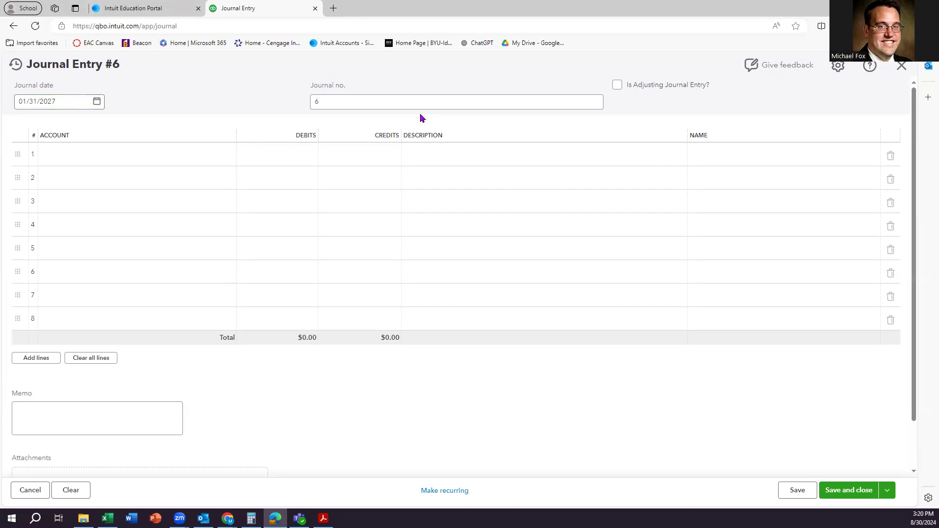
{"action": "left_click", "coordinate": [432, 100]}
{"action": "left_click", "coordinate": [97, 158]}
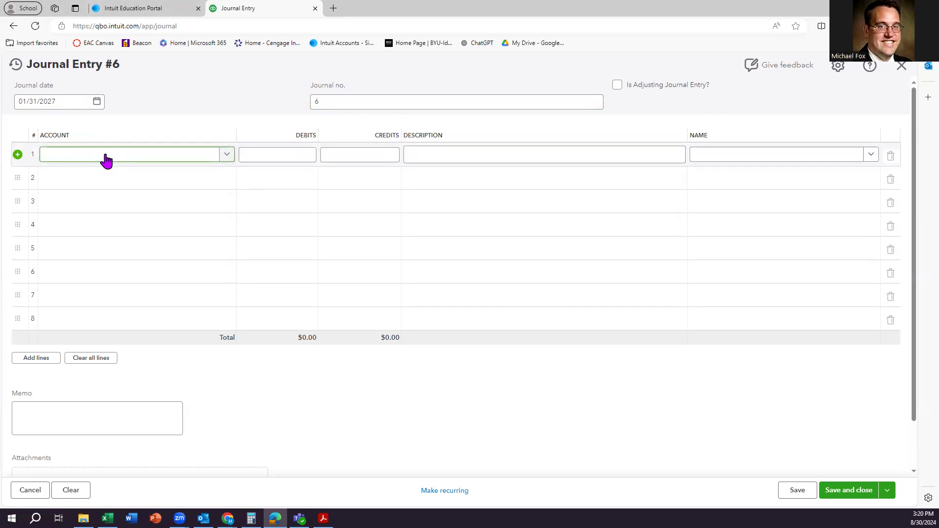
Enter 'Supplies asset' as line 1's account and choose to add it as a new account.
{"action": "left_click", "coordinate": [107, 158]}
{"action": "type", "text": "supp"}
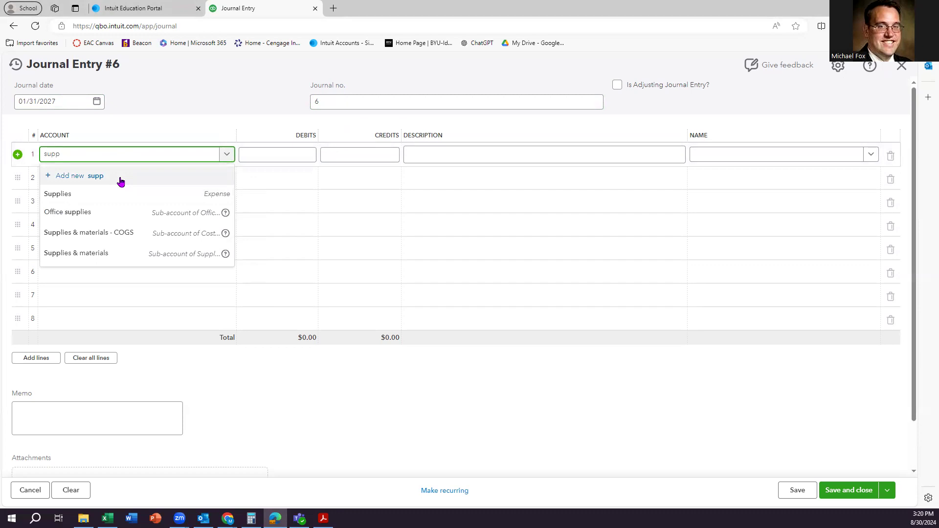
{"action": "key", "text": "BackSpace"}
{"action": "key", "text": "BackSpace"}
{"action": "key", "text": "BackSpace"}
{"action": "type", "text": "S"}
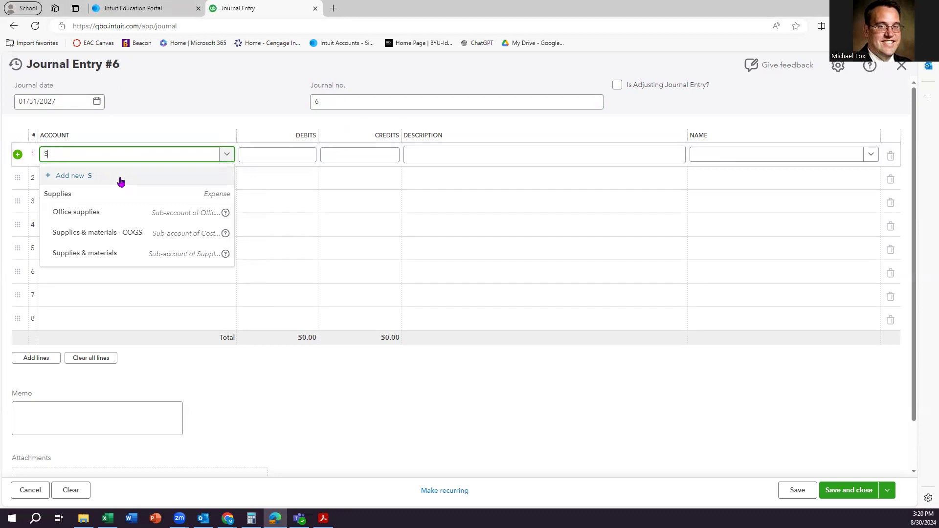
{"action": "type", "text": "upplies asset"}
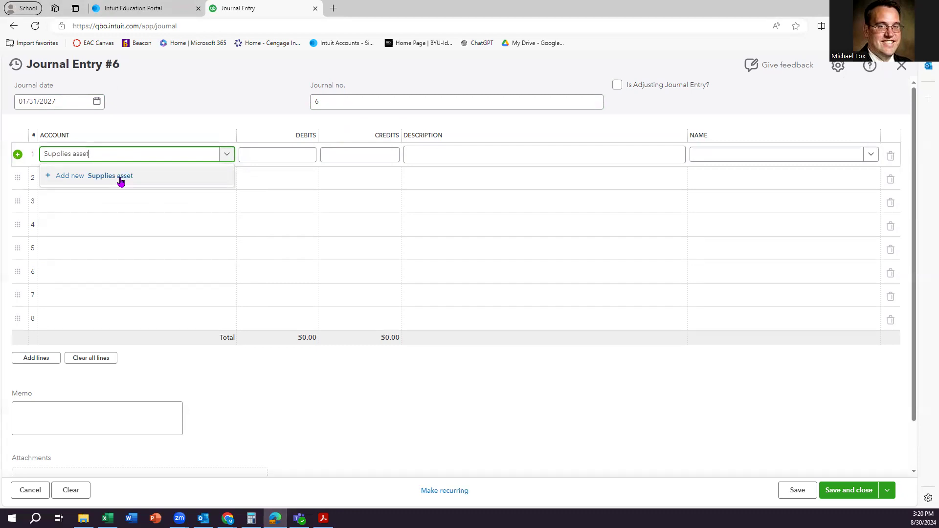
{"action": "left_click", "coordinate": [117, 177]}
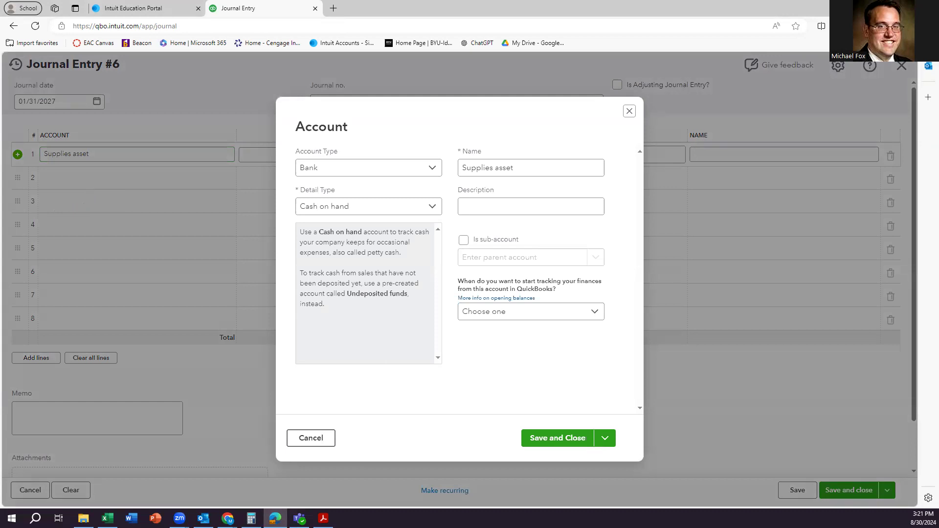
Set Supplies asset's account type and detail type to Other Current Assets and save it.
{"action": "left_click", "coordinate": [404, 170]}
{"action": "left_click", "coordinate": [381, 210]}
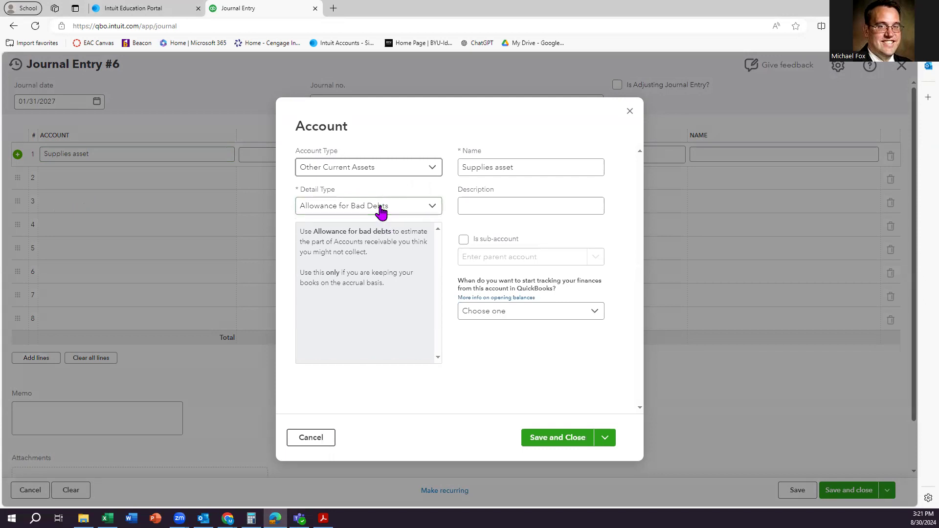
{"action": "left_click", "coordinate": [382, 210]}
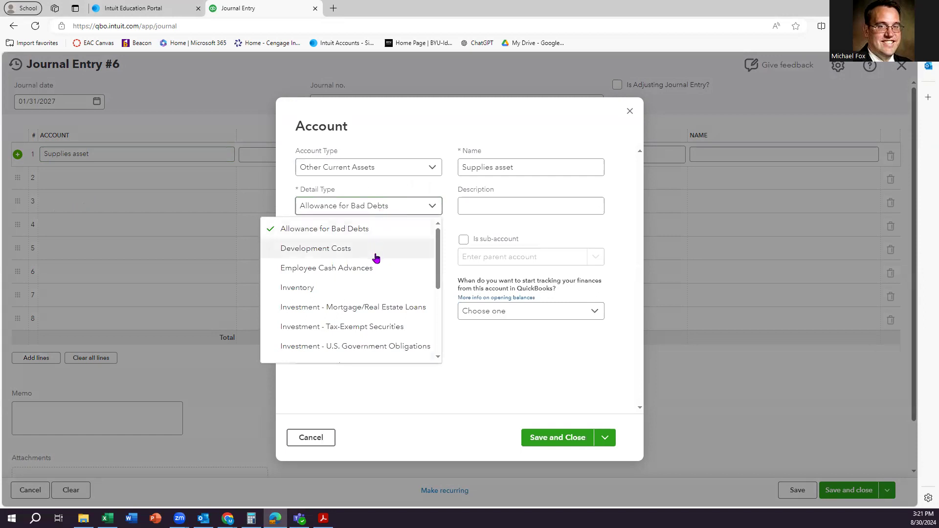
{"action": "scroll", "coordinate": [387, 269], "scroll_direction": "down", "scroll_amount": 1}
{"action": "scroll", "coordinate": [386, 268], "scroll_direction": "down", "scroll_amount": 2}
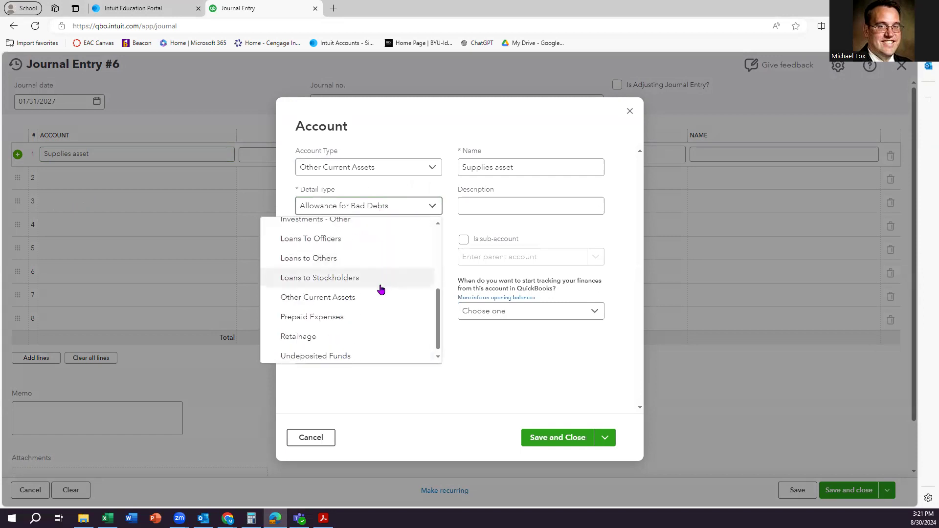
{"action": "left_click", "coordinate": [362, 303]}
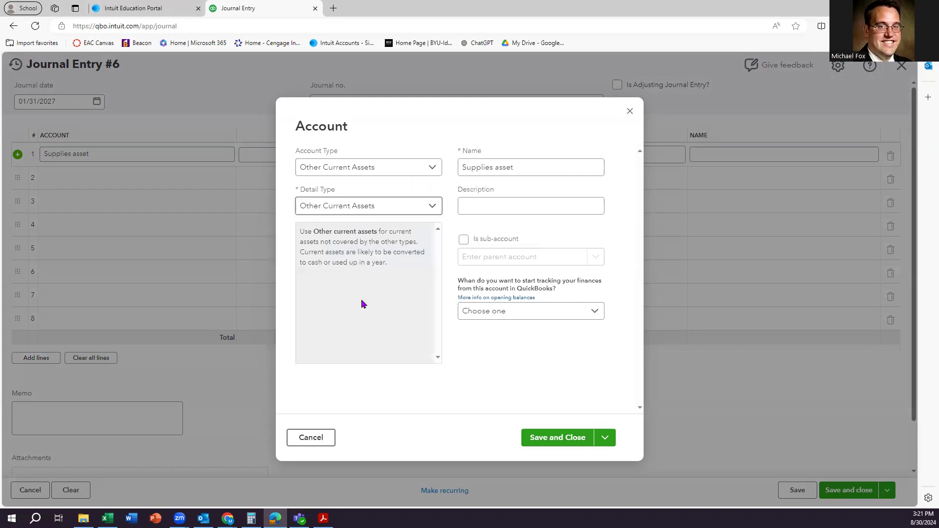
{"action": "left_click", "coordinate": [541, 168]}
{"action": "left_click", "coordinate": [567, 443]}
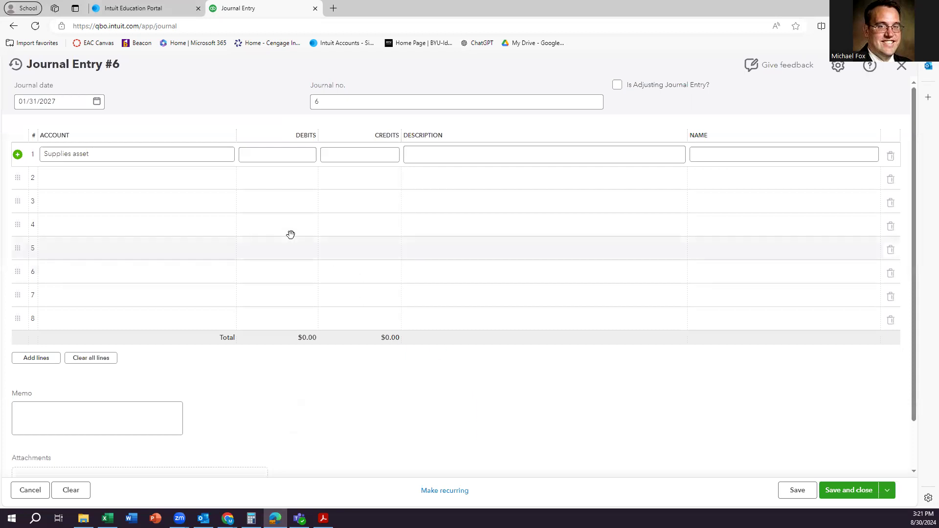
Debit Supplies asset $500.00 on line 1 and assign Vehicle gas & fuel to line 2.
{"action": "left_click", "coordinate": [277, 156]}
{"action": "type", "text": "500"}
{"action": "left_click", "coordinate": [207, 90]}
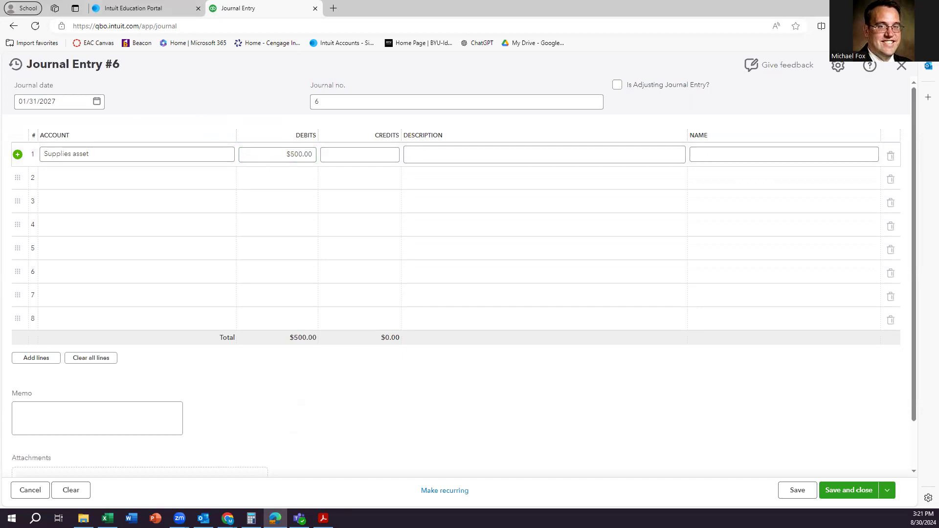
{"action": "left_click", "coordinate": [97, 184]}
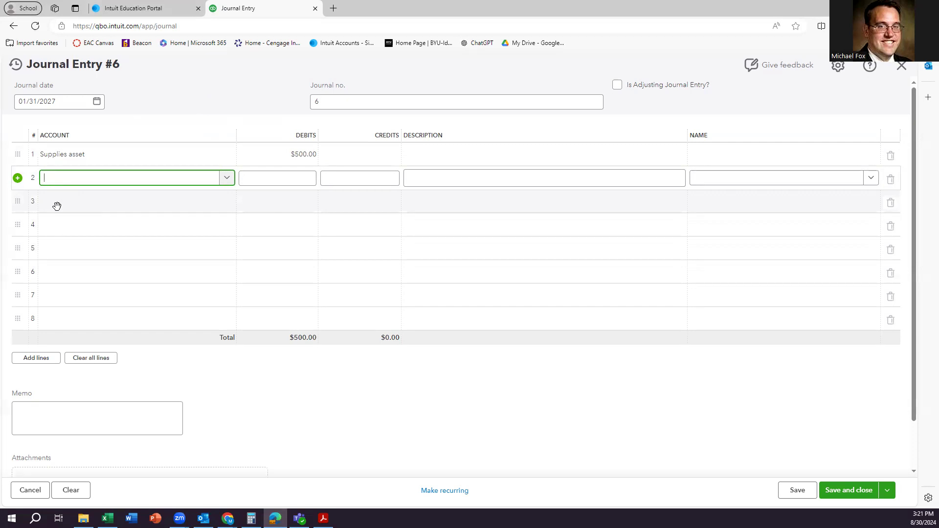
{"action": "type", "text": "vehicle"}
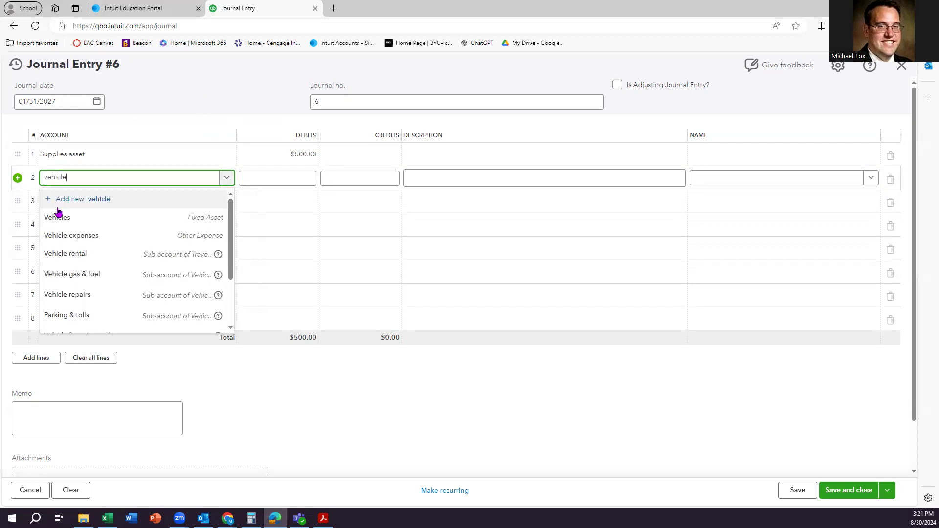
{"action": "left_click", "coordinate": [78, 274]}
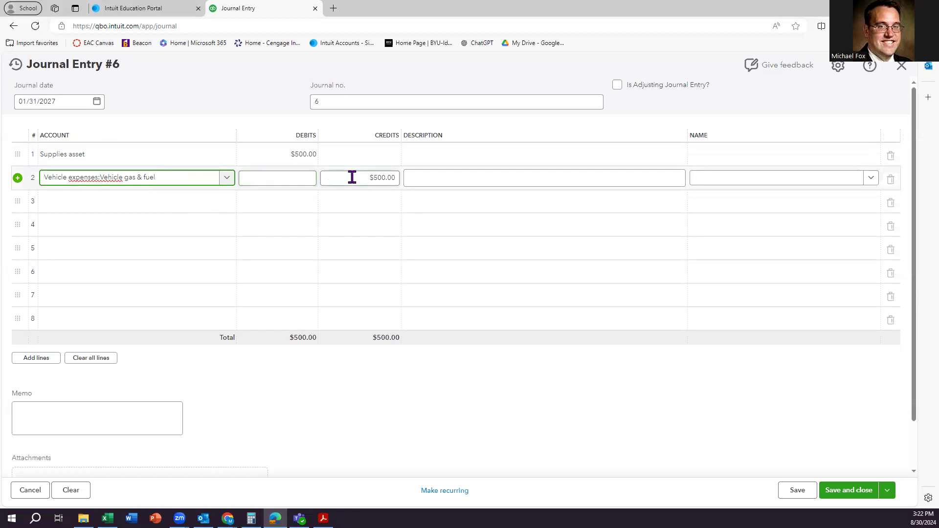
{"action": "left_click", "coordinate": [225, 180]}
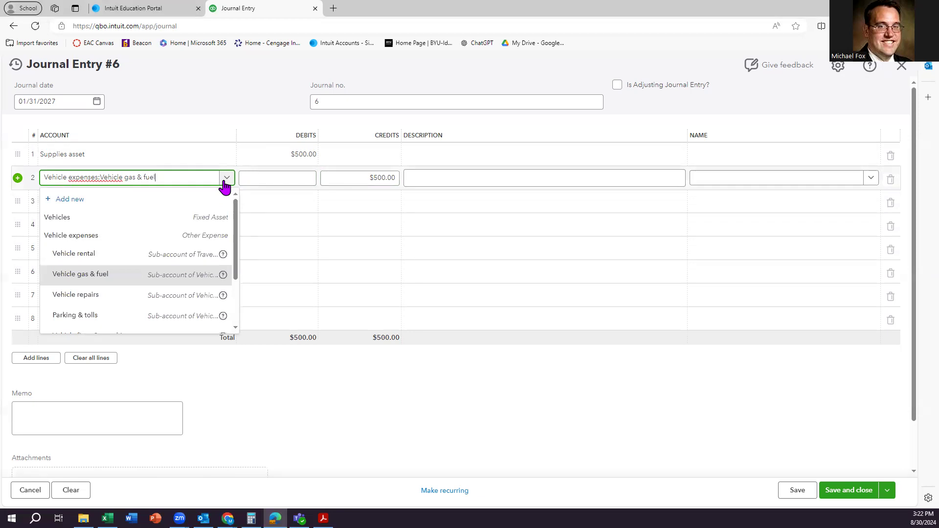
{"action": "key", "text": "alt+Tab"}
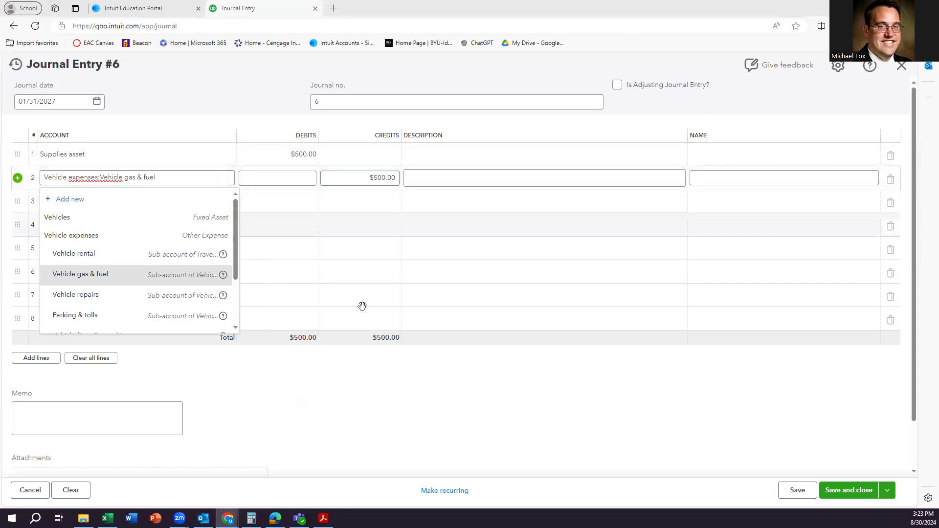
Dismiss the account list and save and close Journal Entry #6.
{"action": "scroll", "coordinate": [331, 401], "scroll_direction": "down", "scroll_amount": 1}
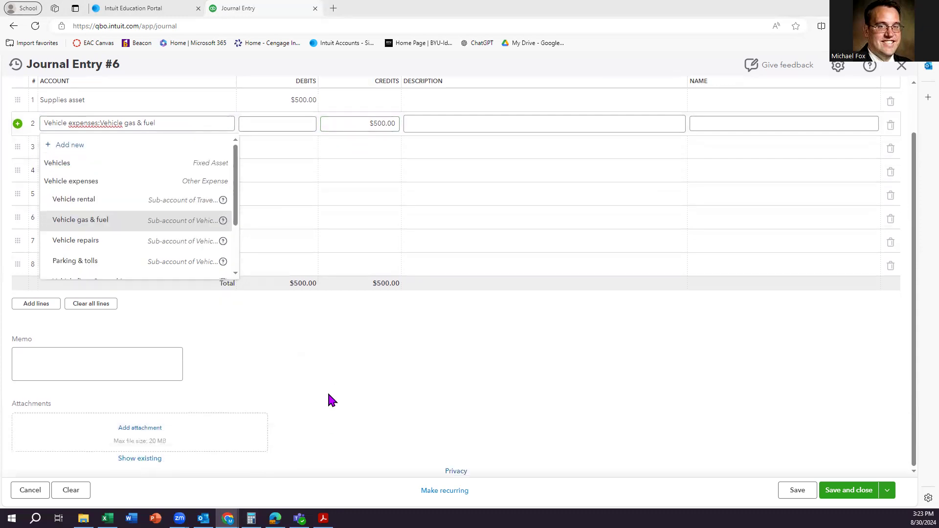
{"action": "left_click", "coordinate": [342, 378]}
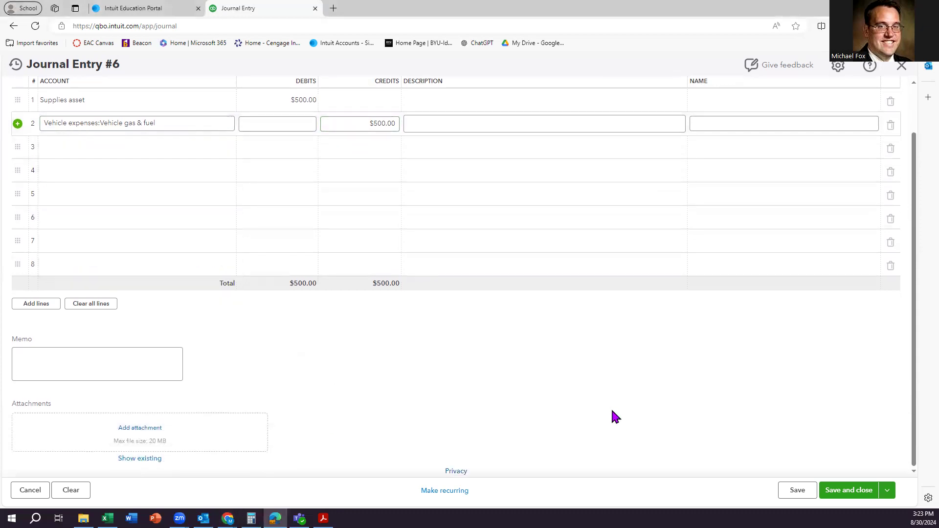
{"action": "scroll", "coordinate": [506, 401], "scroll_direction": "up", "scroll_amount": 1}
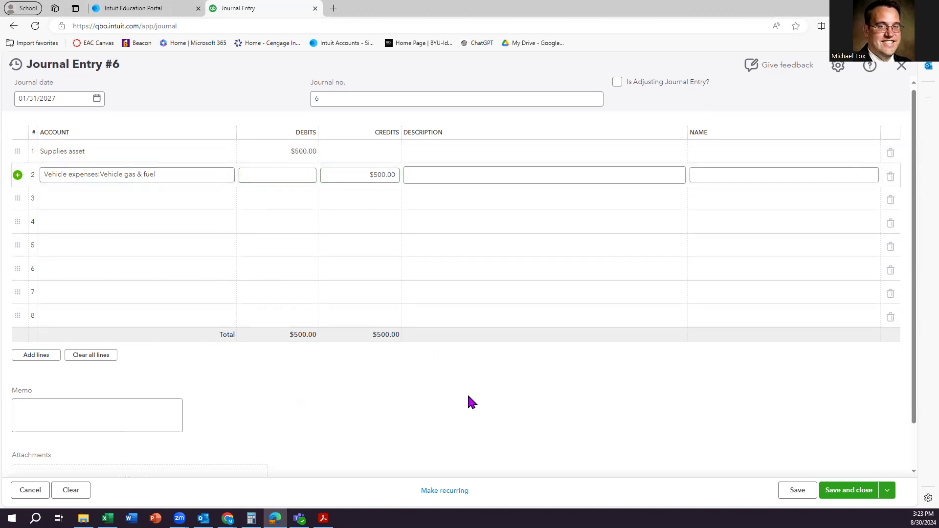
{"action": "scroll", "coordinate": [468, 396], "scroll_direction": "down", "scroll_amount": 2}
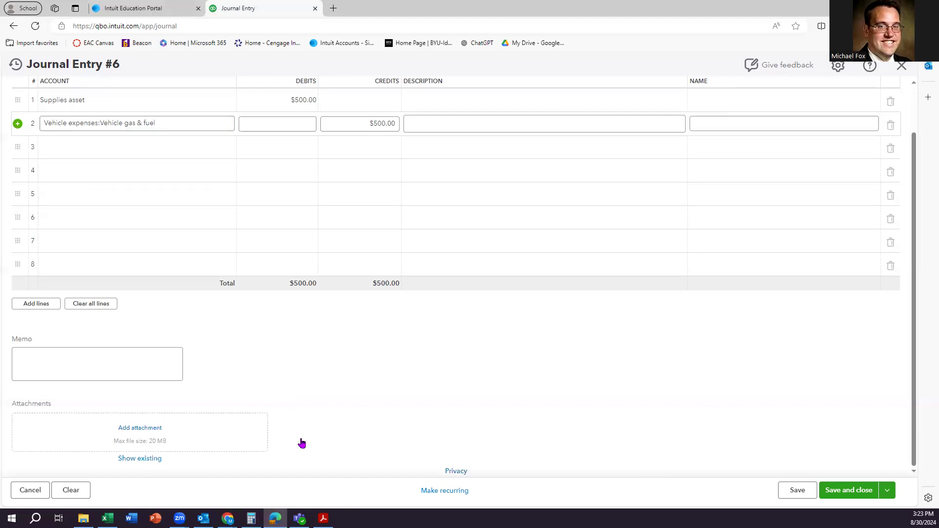
{"action": "left_click", "coordinate": [856, 492]}
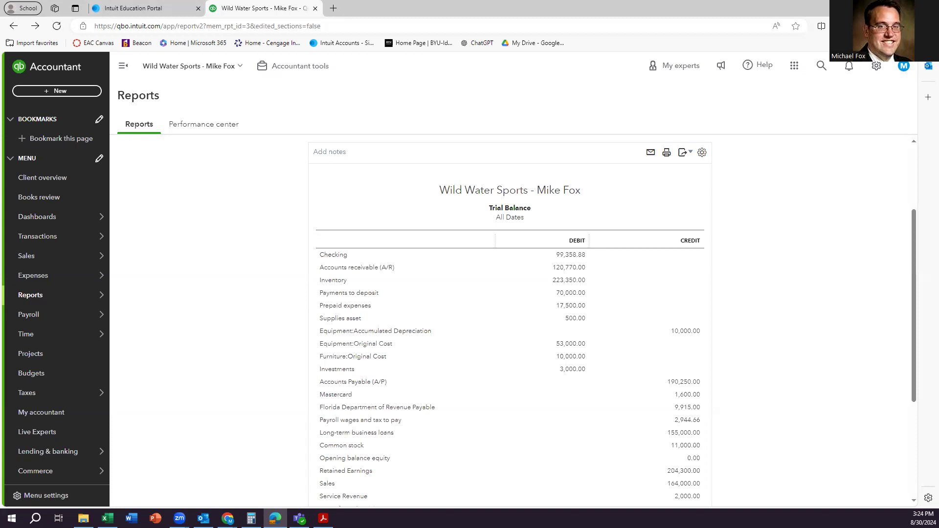
Review the Trial Balance's balanced $751,009.66 totals and bring up the + New menu.
{"action": "mouse_move", "coordinate": [56, 296]}
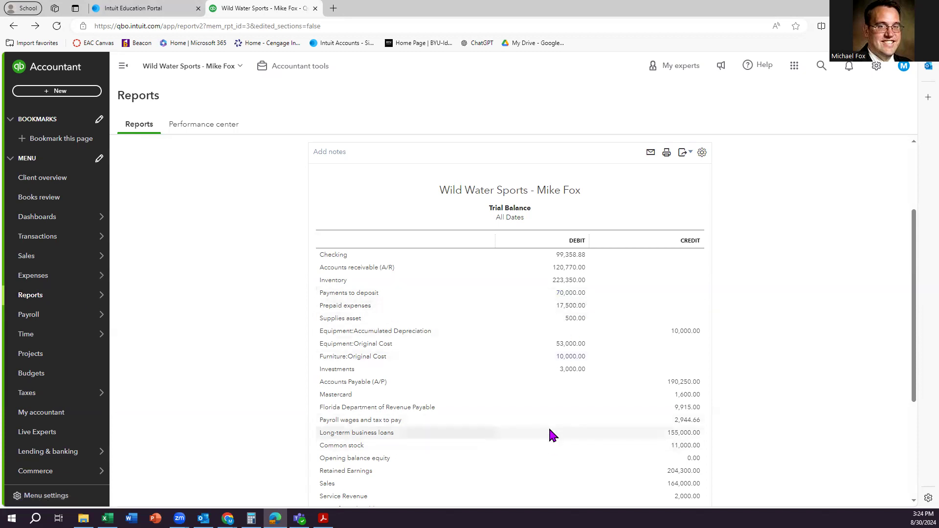
{"action": "scroll", "coordinate": [550, 428], "scroll_direction": "down", "scroll_amount": 3}
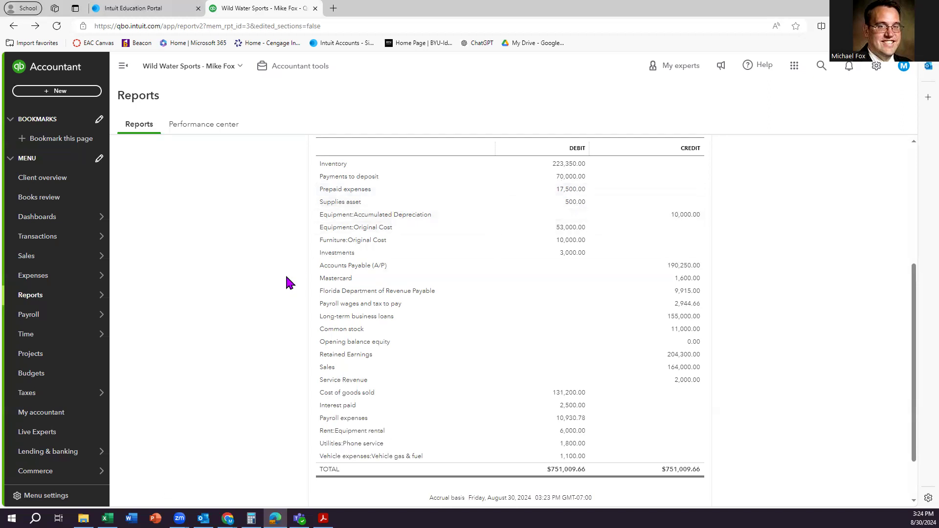
{"action": "left_click", "coordinate": [80, 95]}
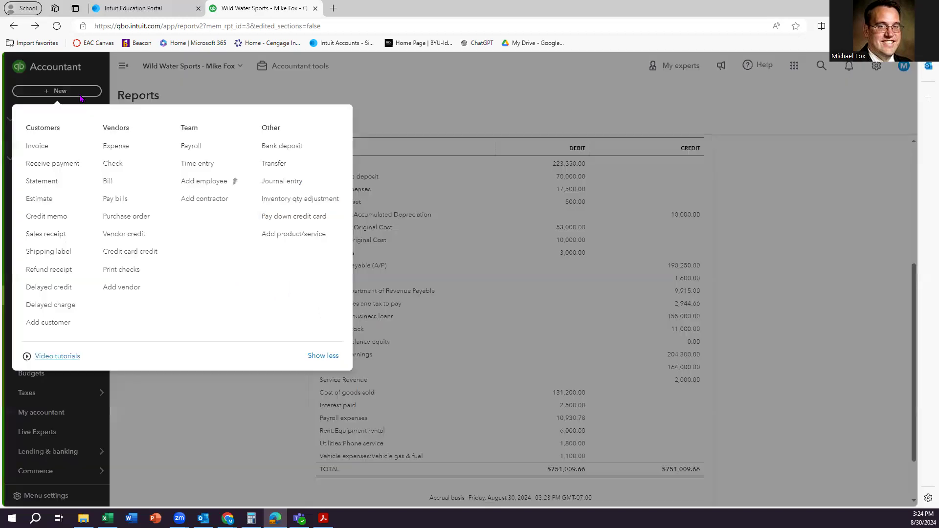
Start Journal Entry #7 and debit Insurance $1,000 on line 1.
{"action": "left_click", "coordinate": [283, 182]}
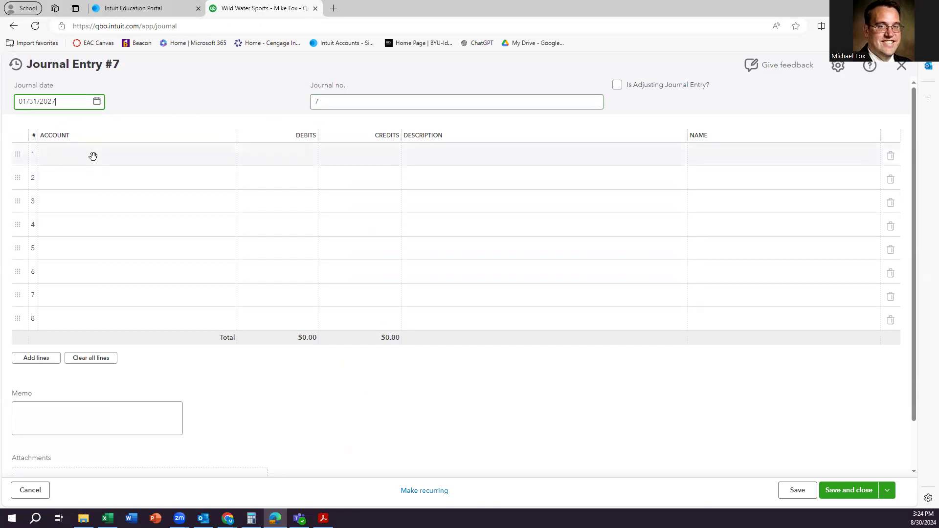
{"action": "left_click", "coordinate": [109, 159]}
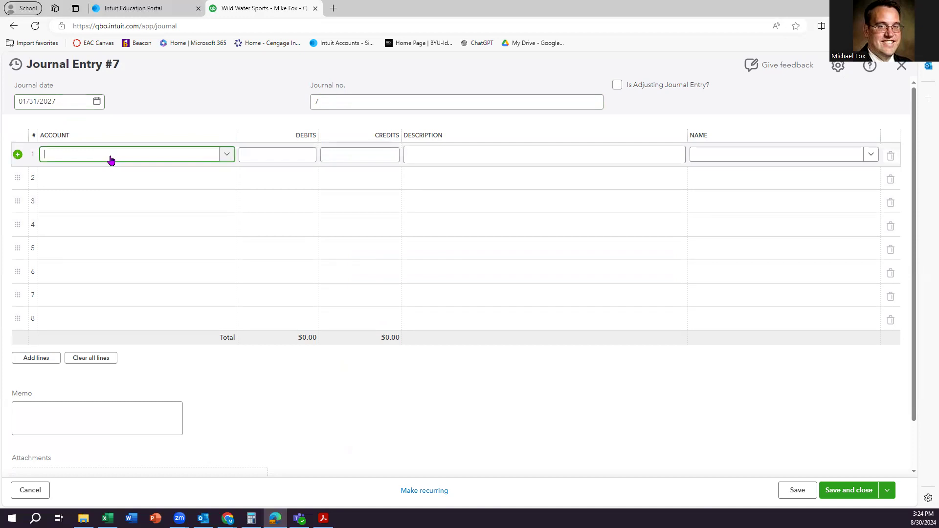
{"action": "type", "text": "Insur"}
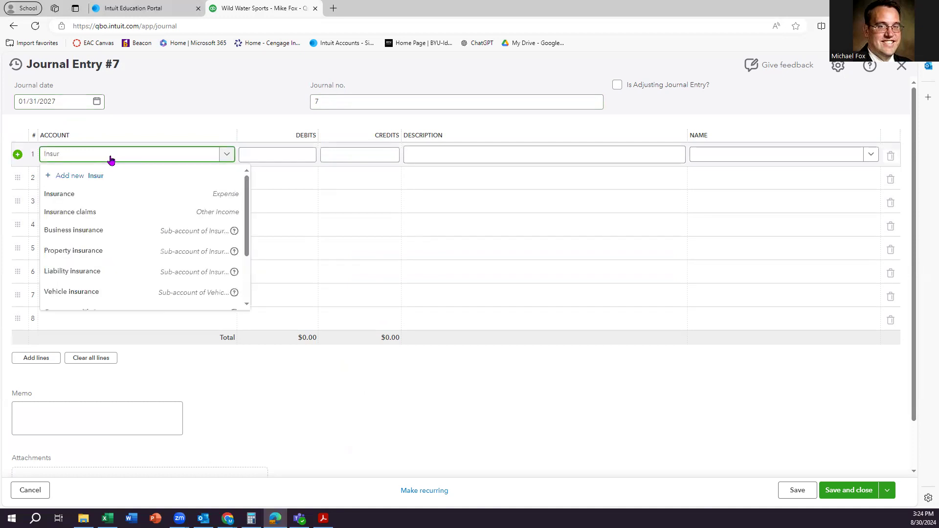
{"action": "left_click", "coordinate": [218, 200]}
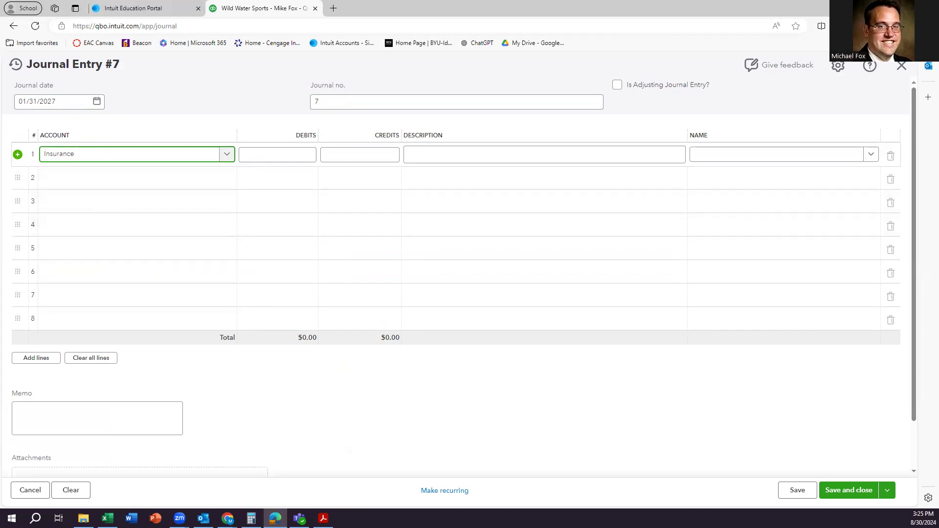
{"action": "left_click", "coordinate": [292, 154]}
{"action": "type", "text": "1000"}
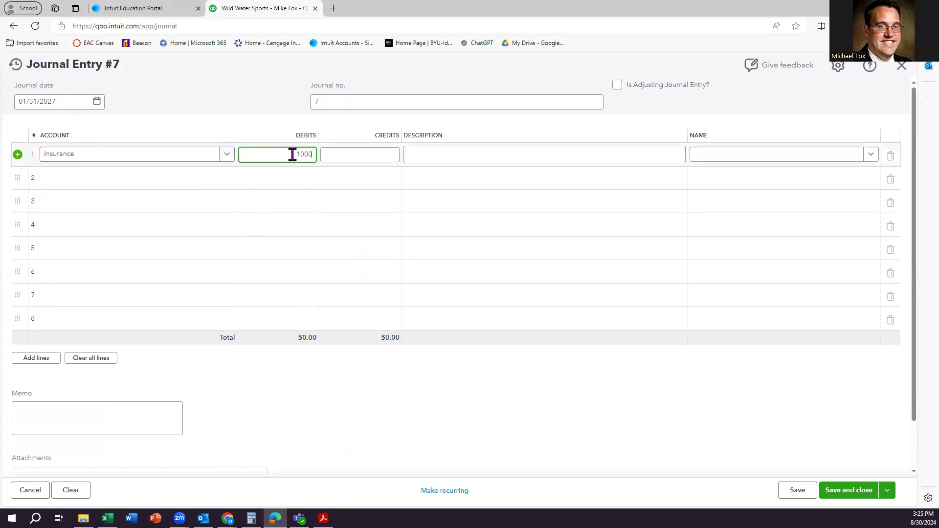
{"action": "left_click", "coordinate": [264, 134]}
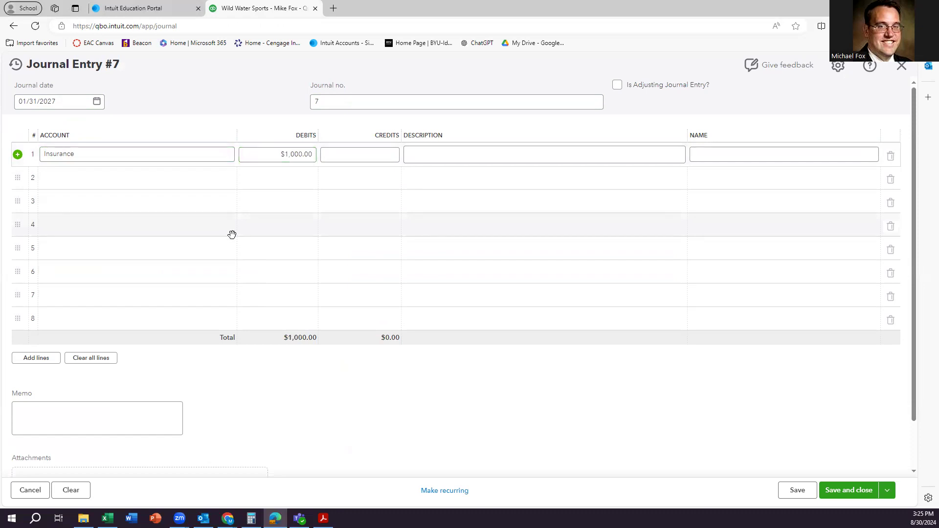
Credit Prepaid expenses $1,000 on line 2 and save Journal Entry #7.
{"action": "left_click", "coordinate": [168, 179]}
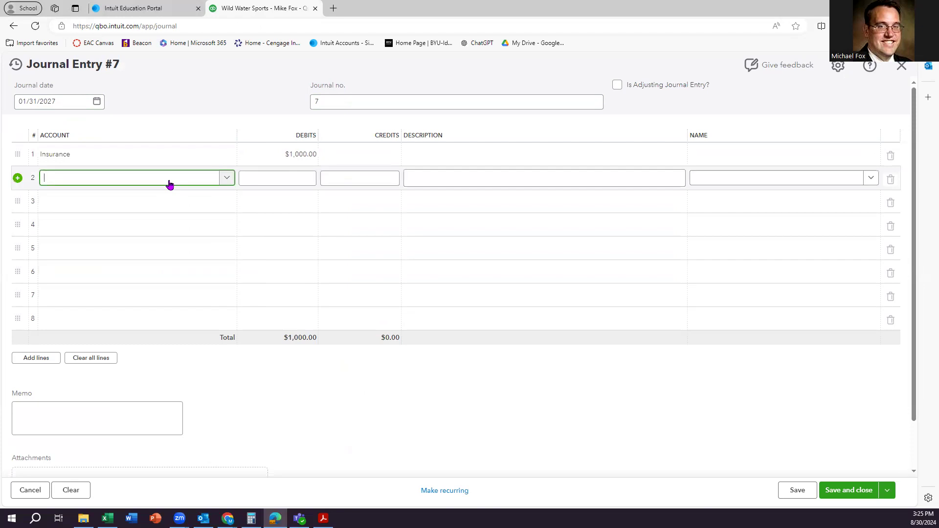
{"action": "type", "text": "preapa"}
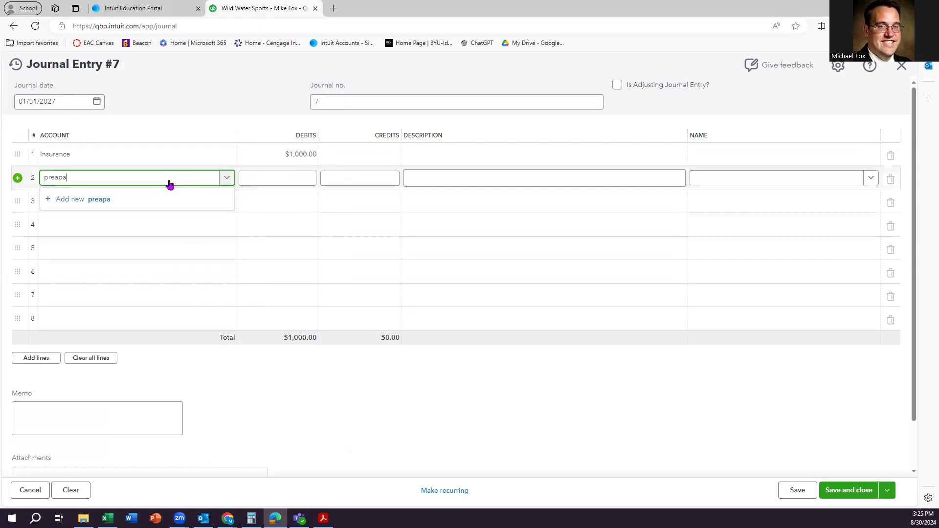
{"action": "type", "text": "id"}
{"action": "key", "text": "BackSpace"}
{"action": "key", "text": "BackSpace"}
{"action": "key", "text": "BackSpace"}
{"action": "key", "text": "BackSpace"}
{"action": "type", "text": "paid"}
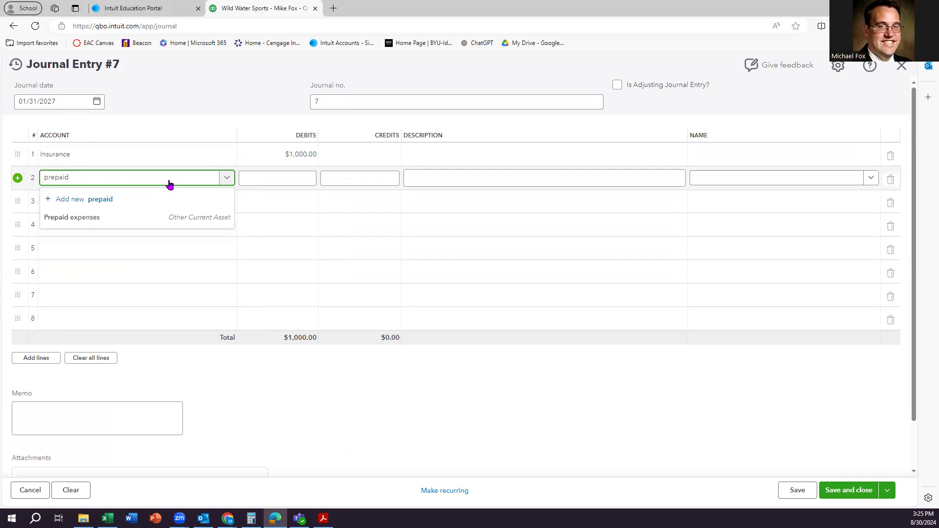
{"action": "left_click", "coordinate": [126, 217]}
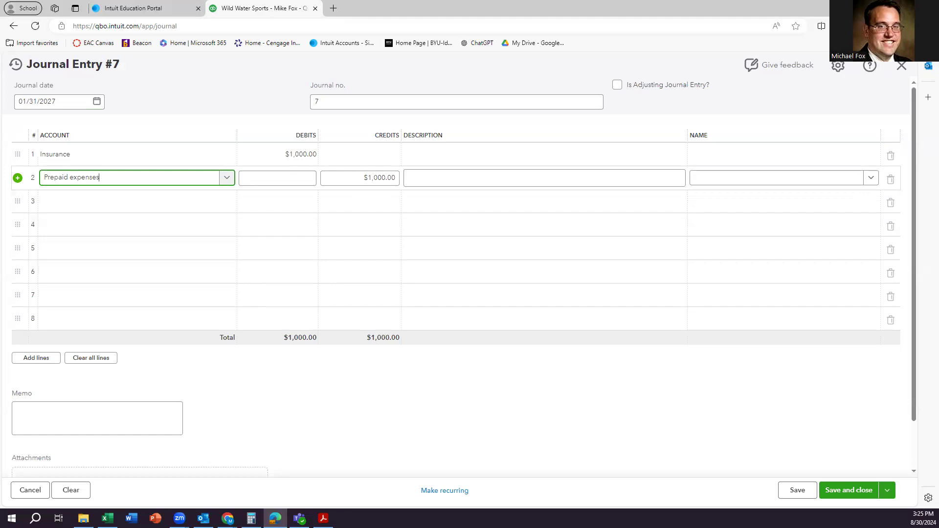
{"action": "left_click", "coordinate": [853, 495]}
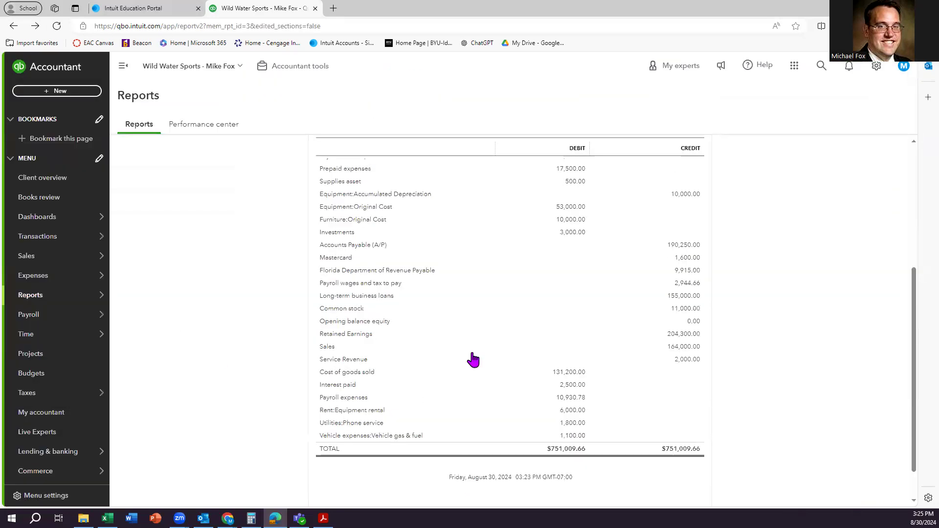
{"action": "scroll", "coordinate": [471, 357], "scroll_direction": "up", "scroll_amount": 5}
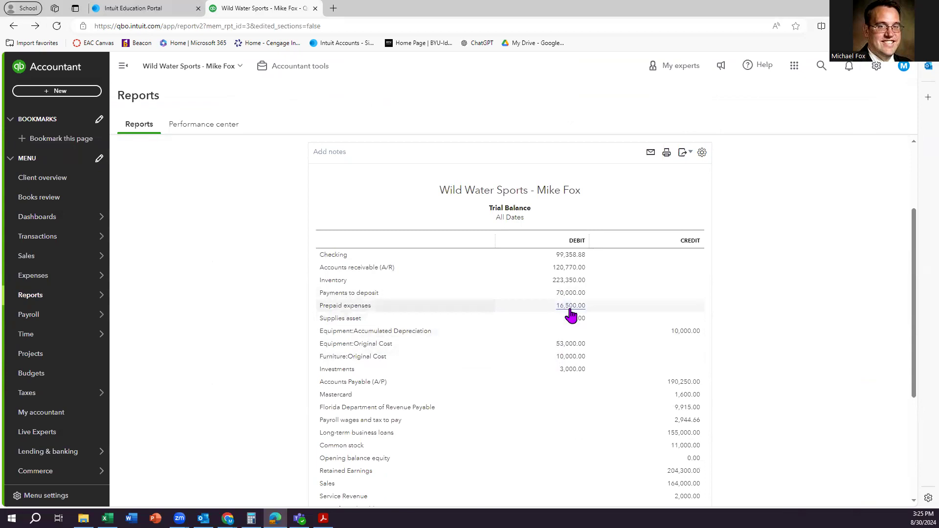
{"action": "scroll", "coordinate": [571, 315], "scroll_direction": "down", "scroll_amount": 3}
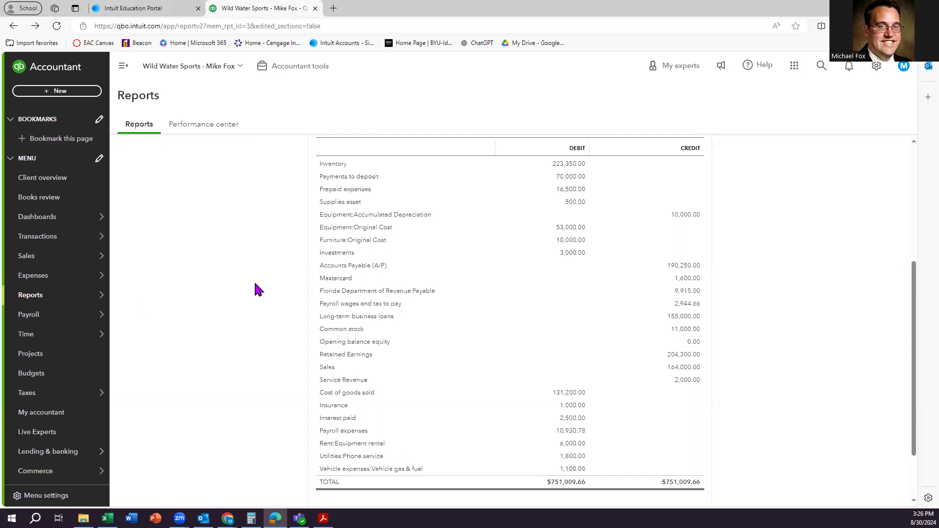
{"action": "scroll", "coordinate": [445, 271], "scroll_direction": "up", "scroll_amount": 1}
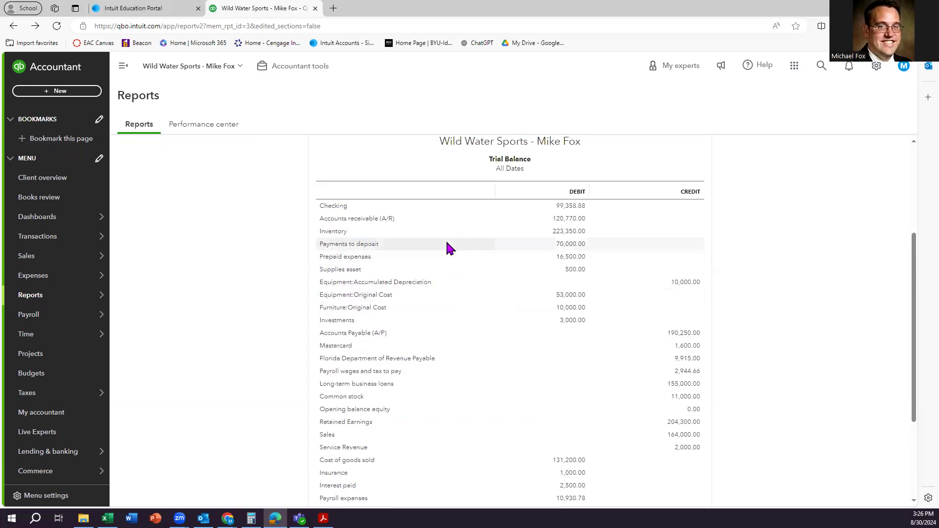
{"action": "left_click", "coordinate": [568, 270]}
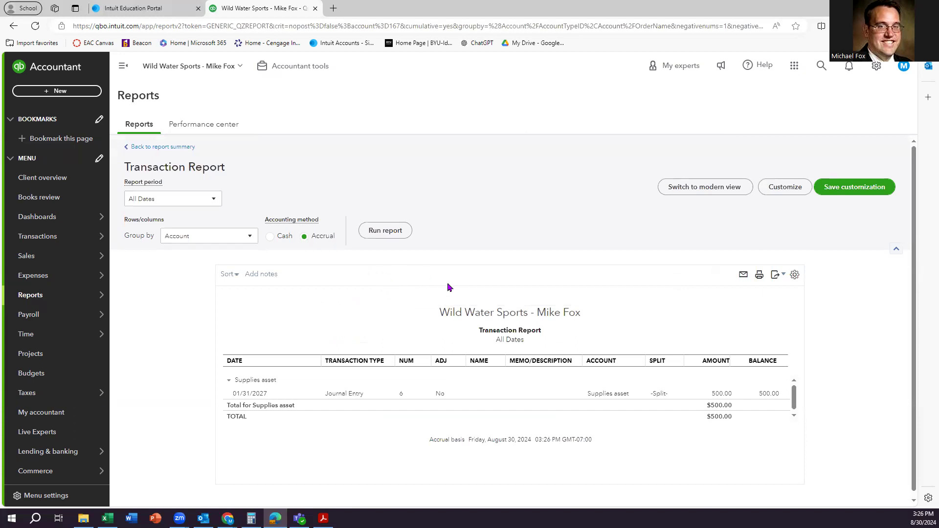
{"action": "scroll", "coordinate": [438, 323], "scroll_direction": "down", "scroll_amount": 1}
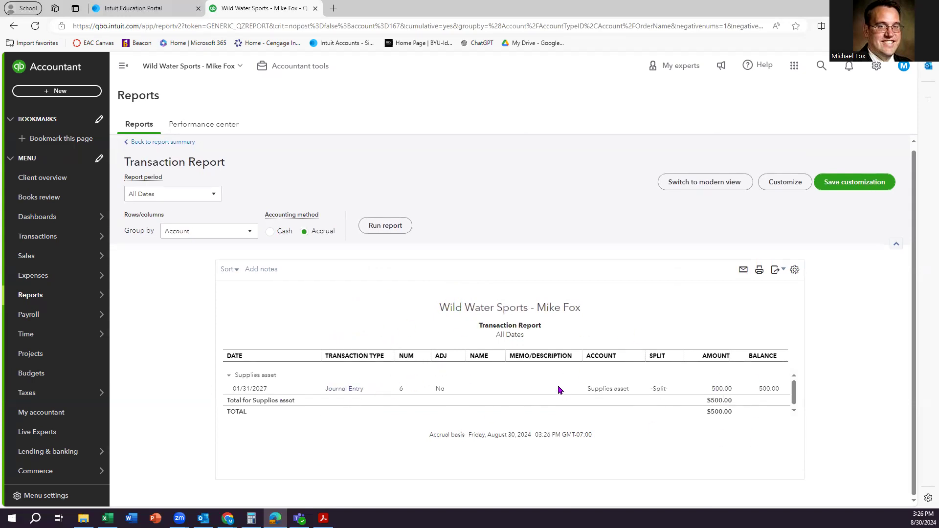
{"action": "left_click", "coordinate": [146, 142]}
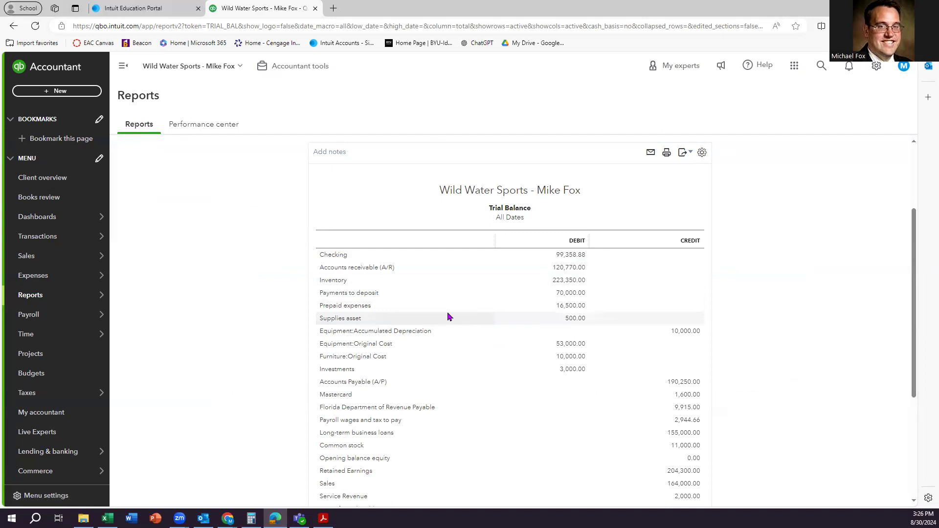
Drill into Prepaid expenses' 16,500.00 balance to view its transaction report.
{"action": "left_click", "coordinate": [576, 307]}
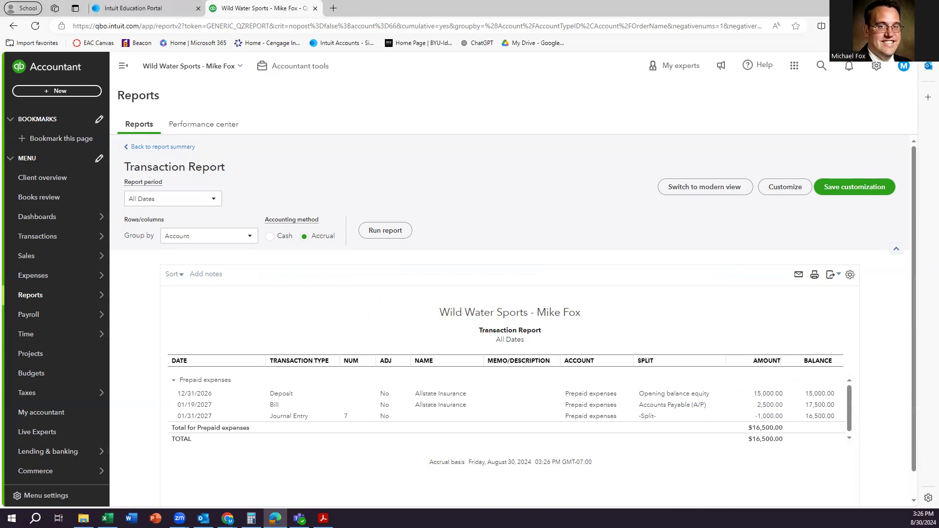
{"action": "key", "text": "alt+Tab"}
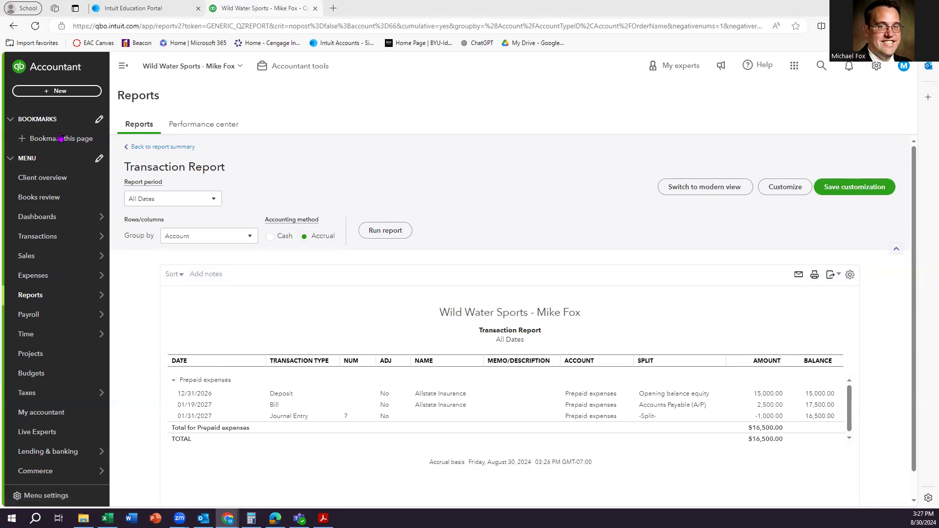
Start Journal Entry #8 and debit Advertising & marketing $2,500 on line 1.
{"action": "left_click", "coordinate": [62, 95]}
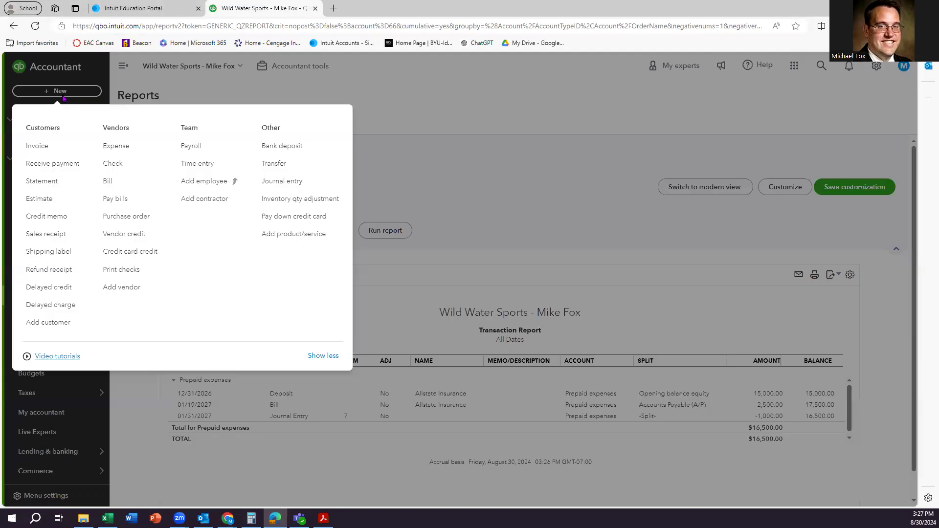
{"action": "left_click", "coordinate": [282, 182]}
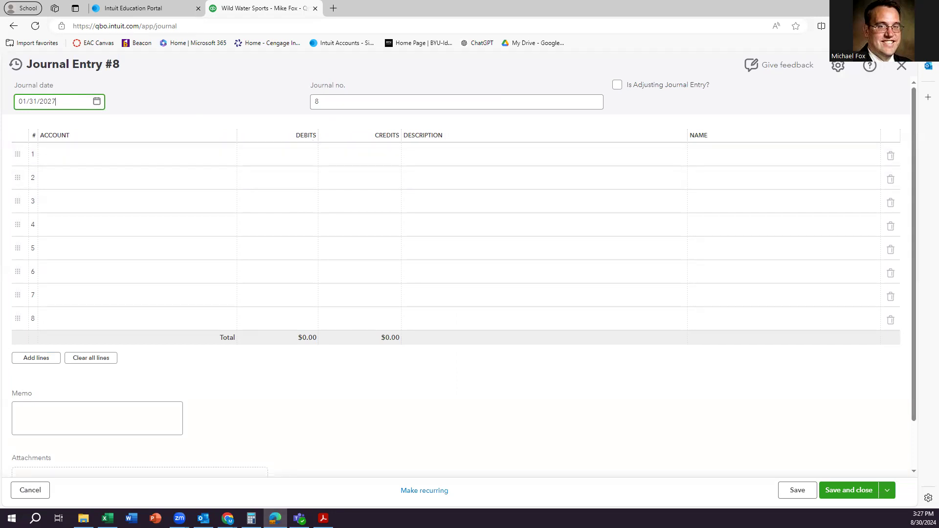
{"action": "left_click", "coordinate": [100, 160]}
{"action": "type", "text": "adv"}
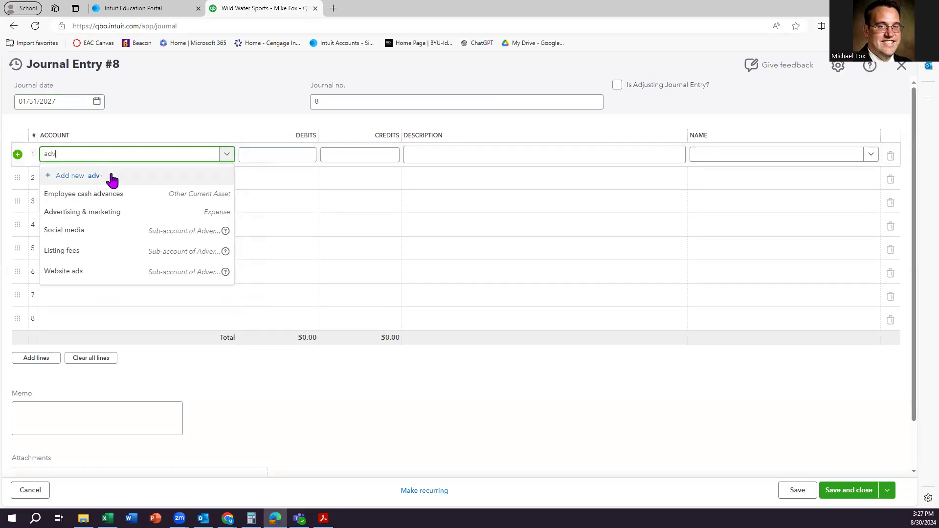
{"action": "left_click", "coordinate": [116, 213]}
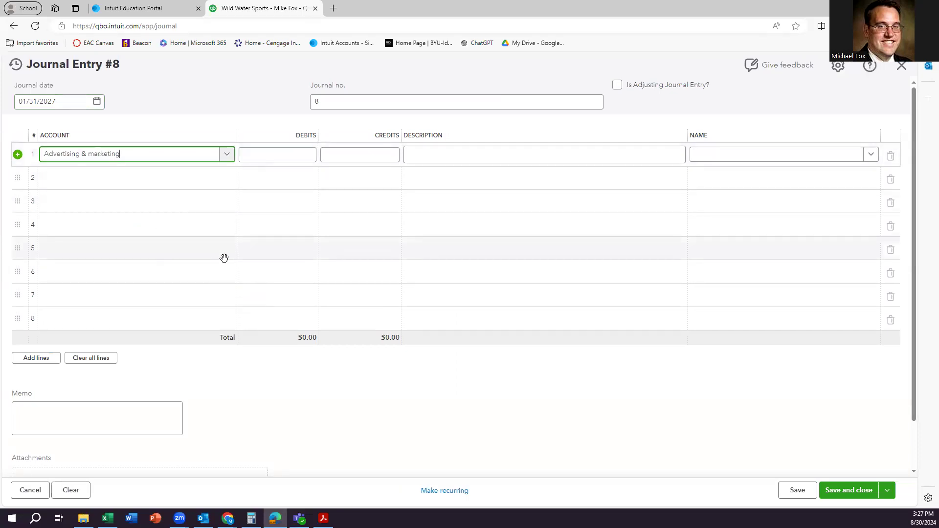
{"action": "left_click", "coordinate": [284, 157]}
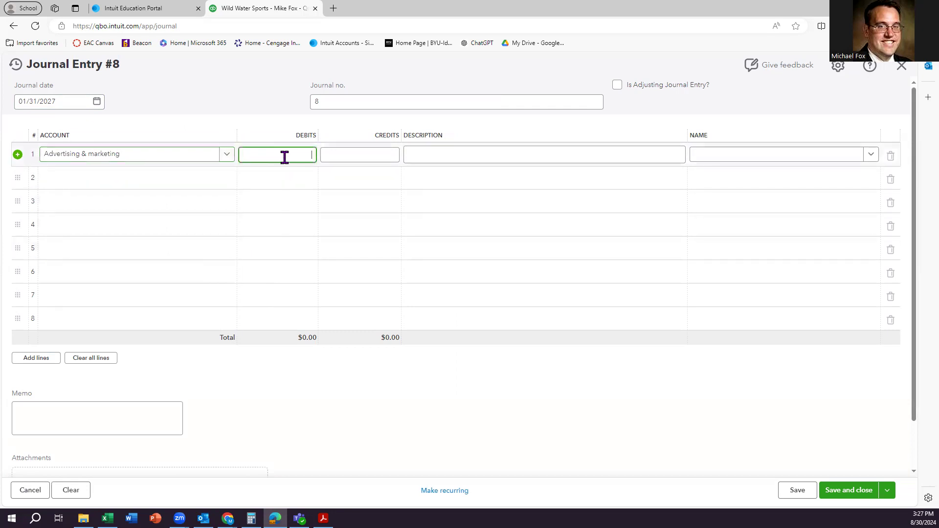
{"action": "type", "text": "2500"}
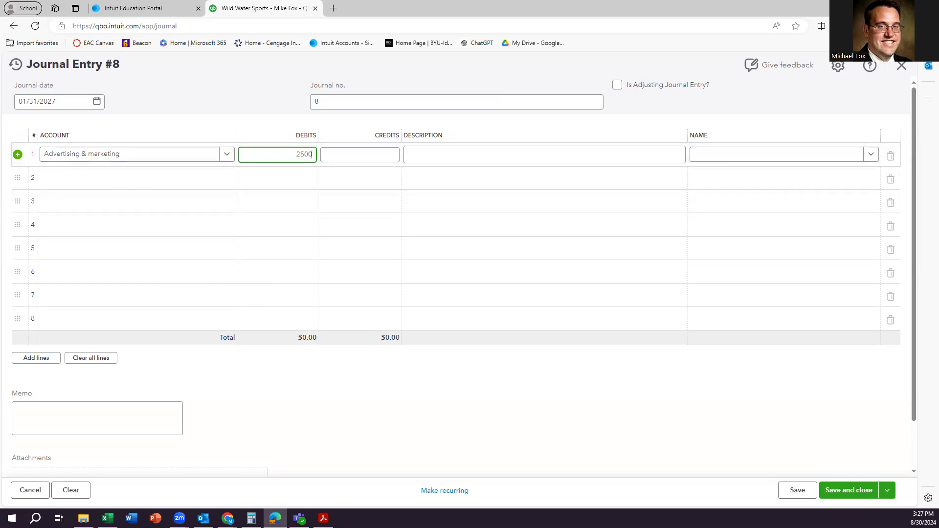
Enter Accrued liabilities as line 2's account for the matching $2,500.00 credit.
{"action": "left_click", "coordinate": [130, 178]}
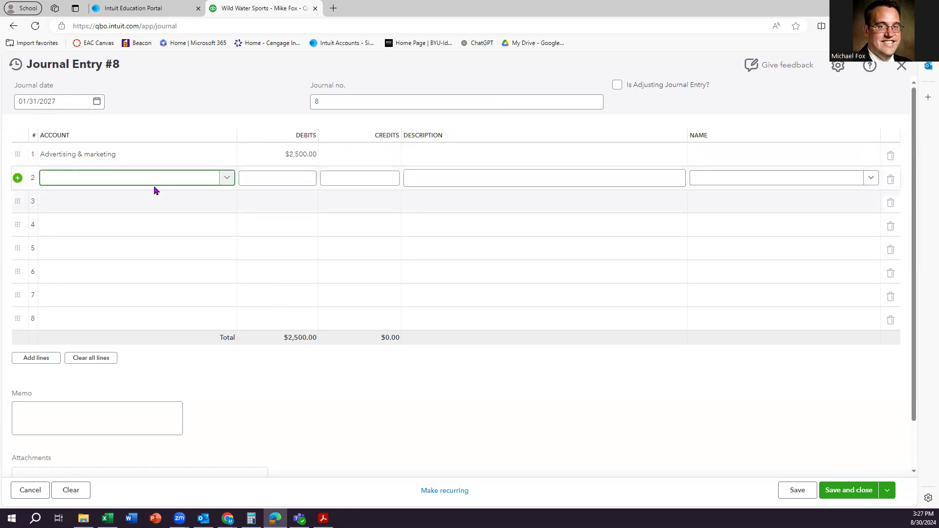
{"action": "type", "text": "accrued"}
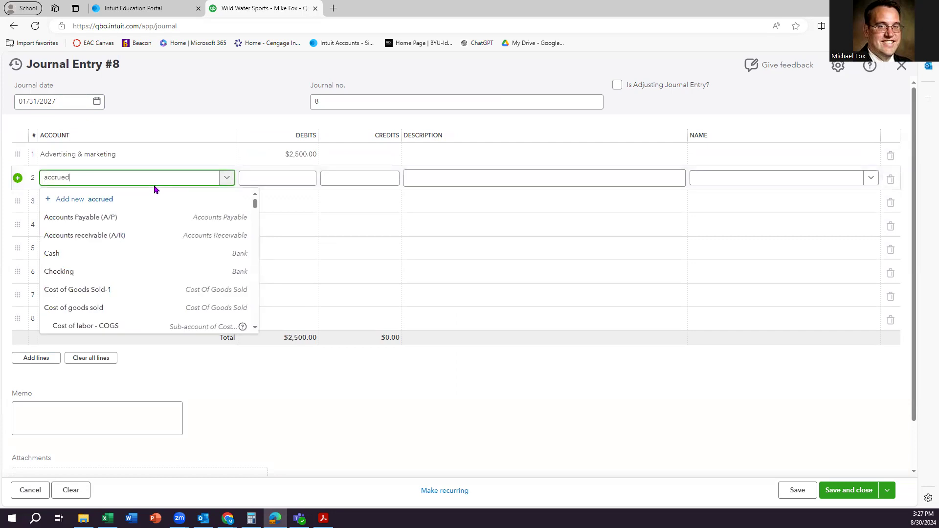
{"action": "key", "text": "BackSpace"}
{"action": "key", "text": "BackSpace"}
{"action": "key", "text": "BackSpace"}
{"action": "key", "text": "BackSpace"}
{"action": "key", "text": "BackSpace"}
{"action": "key", "text": "BackSpace"}
{"action": "key", "text": "BackSpace"}
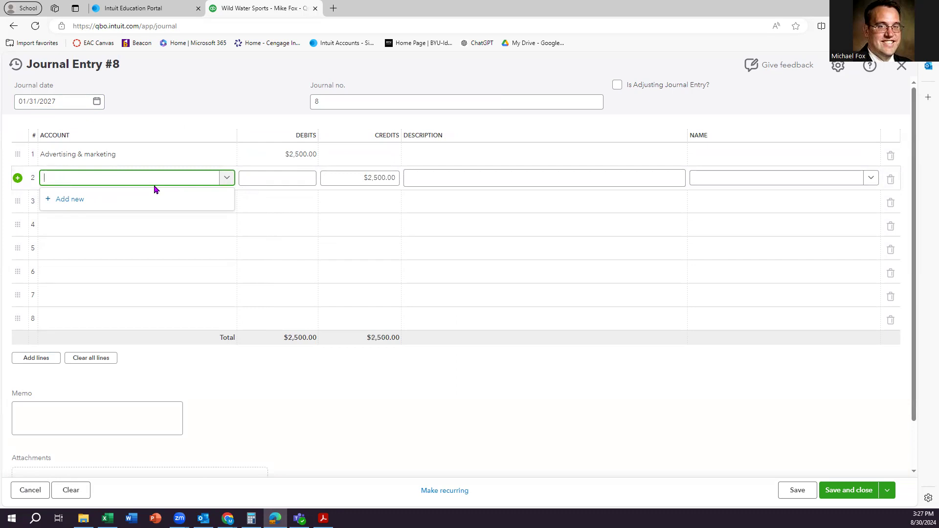
{"action": "type", "text": "Accrued liabilities"}
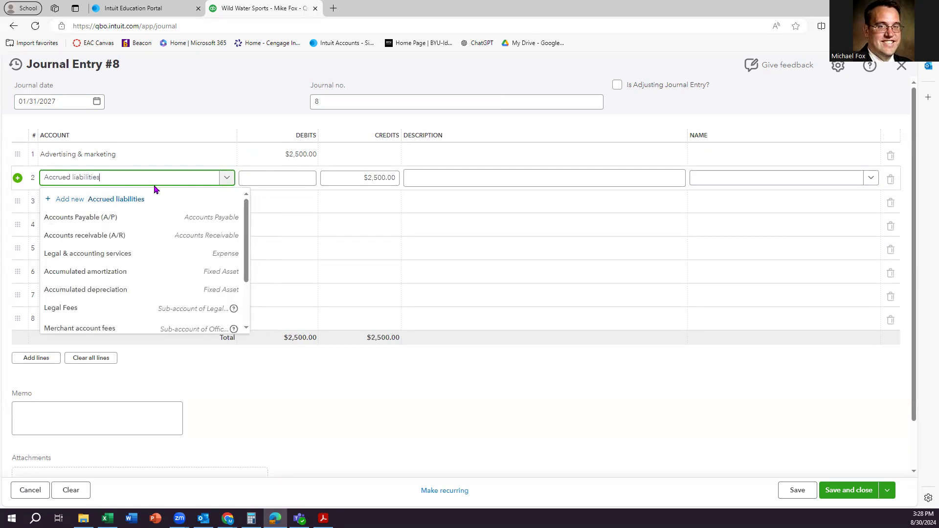
Add Accrued liabilities as an Other Current Liabilities account, detail type Other Current Liabilities, for line 2.
{"action": "left_click", "coordinate": [91, 201]}
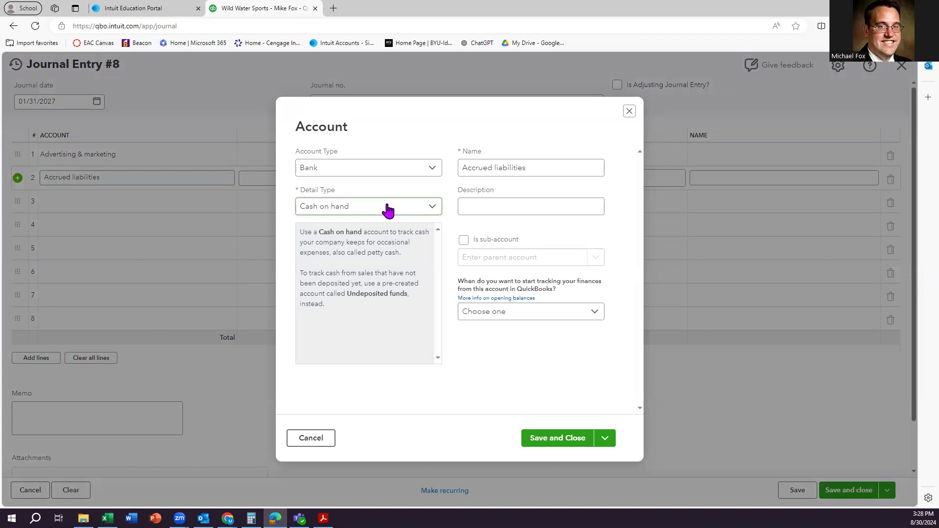
{"action": "left_click", "coordinate": [391, 170]}
{"action": "scroll", "coordinate": [375, 243], "scroll_direction": "down", "scroll_amount": 3}
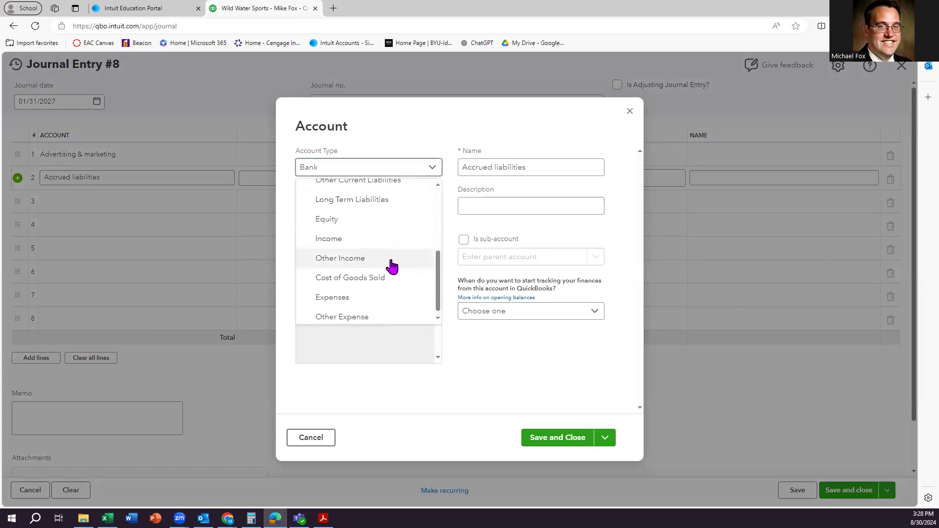
{"action": "scroll", "coordinate": [390, 267], "scroll_direction": "down", "scroll_amount": 1}
{"action": "scroll", "coordinate": [391, 266], "scroll_direction": "up", "scroll_amount": 2}
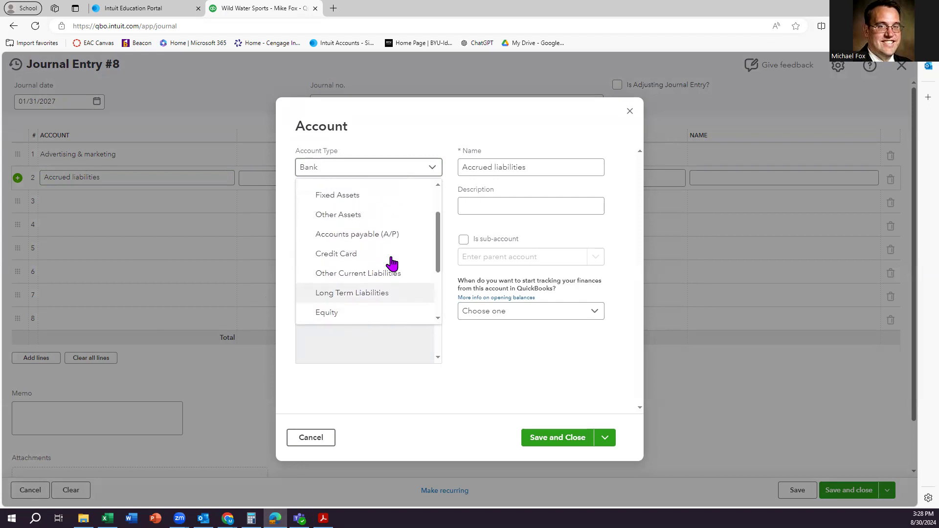
{"action": "left_click", "coordinate": [366, 277]}
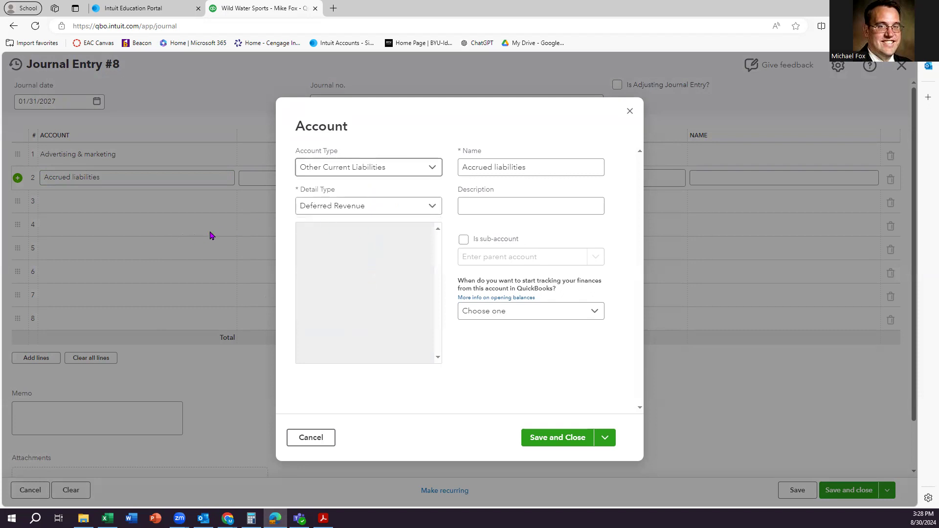
{"action": "left_click", "coordinate": [374, 208]}
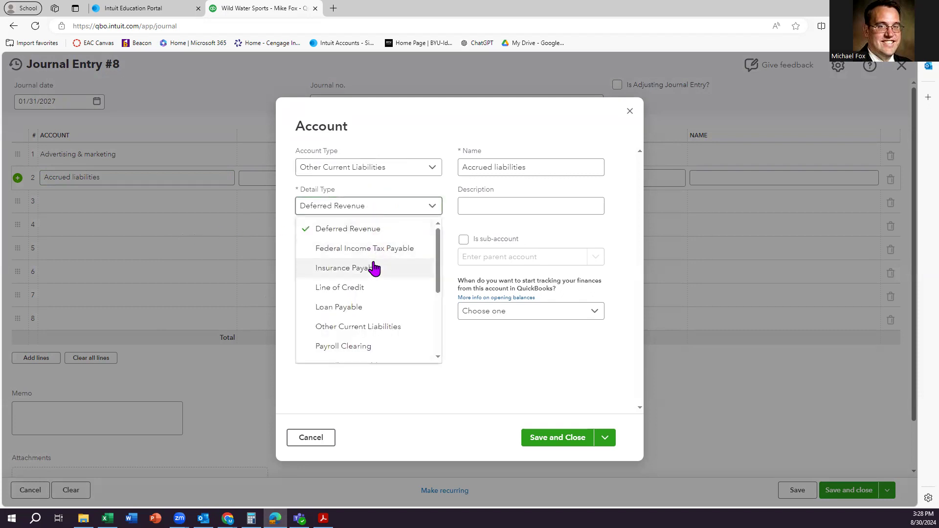
{"action": "left_click", "coordinate": [372, 327]}
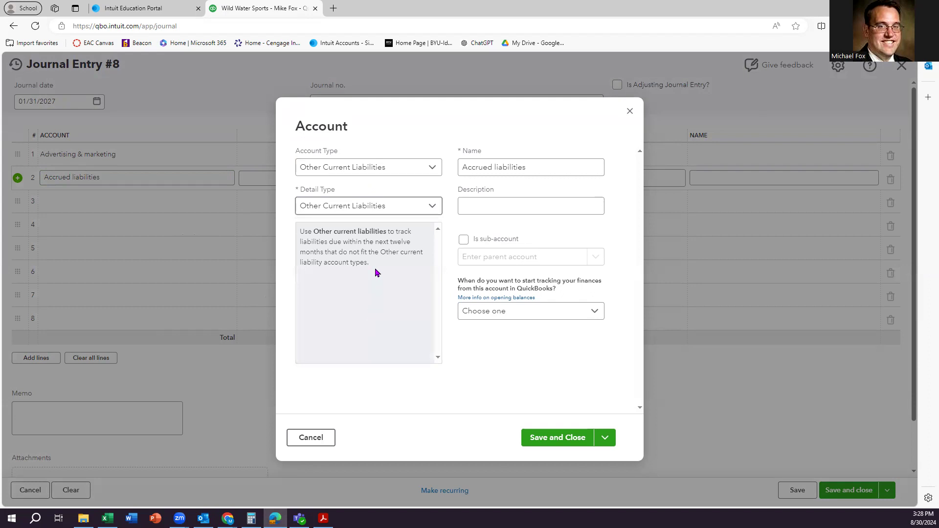
{"action": "left_click", "coordinate": [515, 203]}
{"action": "left_click", "coordinate": [552, 442]}
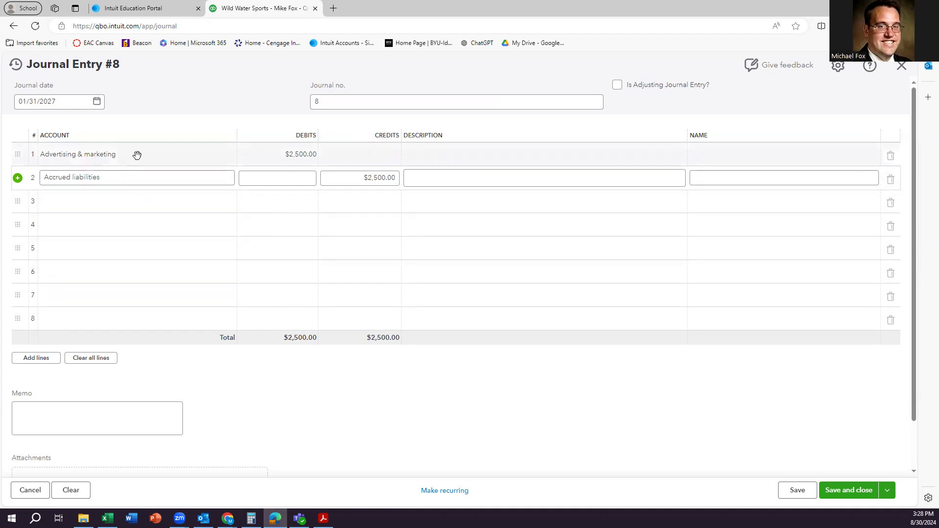
Confirm Accrued liabilities on line 2 and save the balanced $2,500.00 Journal Entry #8.
{"action": "left_click", "coordinate": [164, 185]}
{"action": "left_click", "coordinate": [259, 181]}
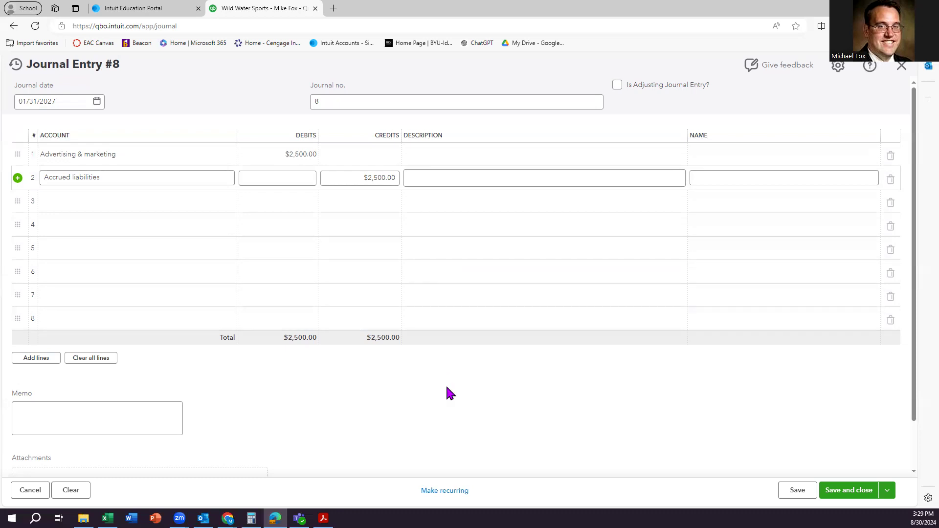
{"action": "left_click", "coordinate": [849, 491]}
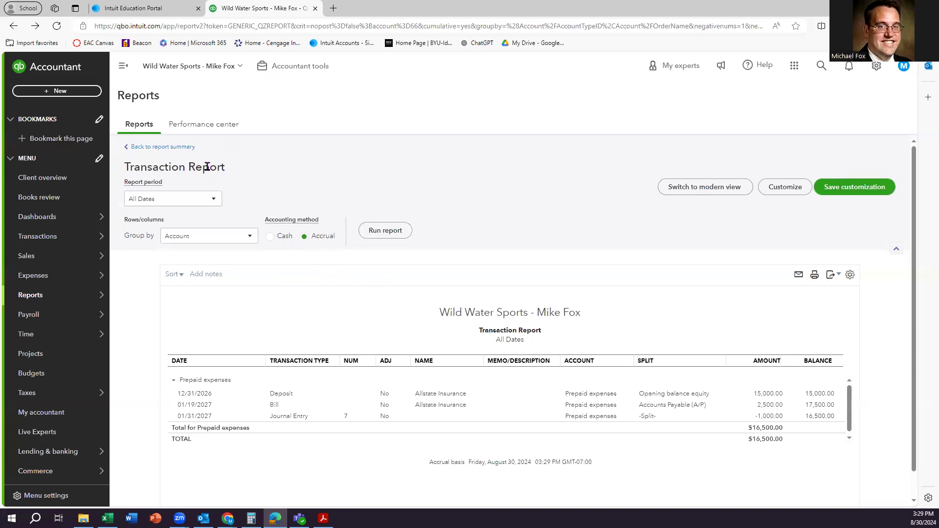
Review the updated Trial Balance, then drill into the 164,000.00 Sales credit balance.
{"action": "left_click", "coordinate": [162, 147]}
{"action": "scroll", "coordinate": [615, 345], "scroll_direction": "down", "scroll_amount": 3}
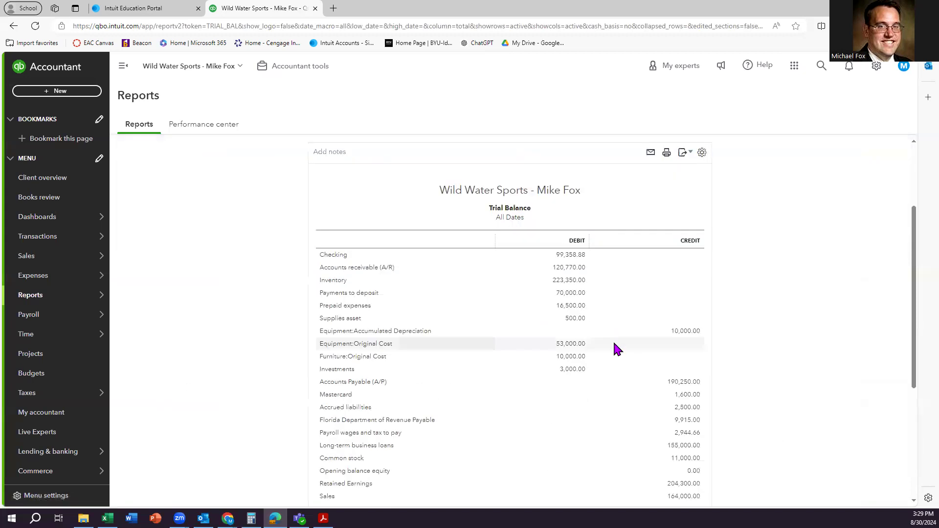
{"action": "scroll", "coordinate": [618, 349], "scroll_direction": "down", "scroll_amount": 2}
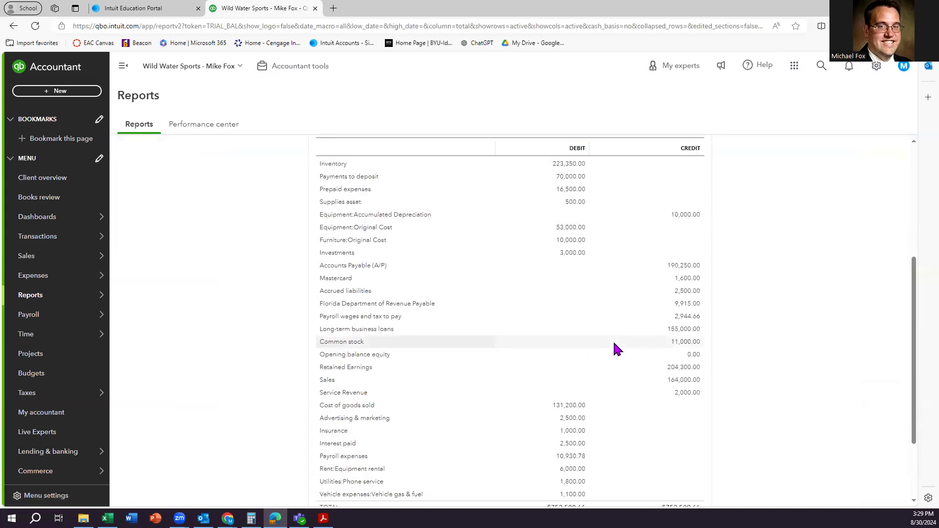
{"action": "scroll", "coordinate": [617, 348], "scroll_direction": "up", "scroll_amount": 2}
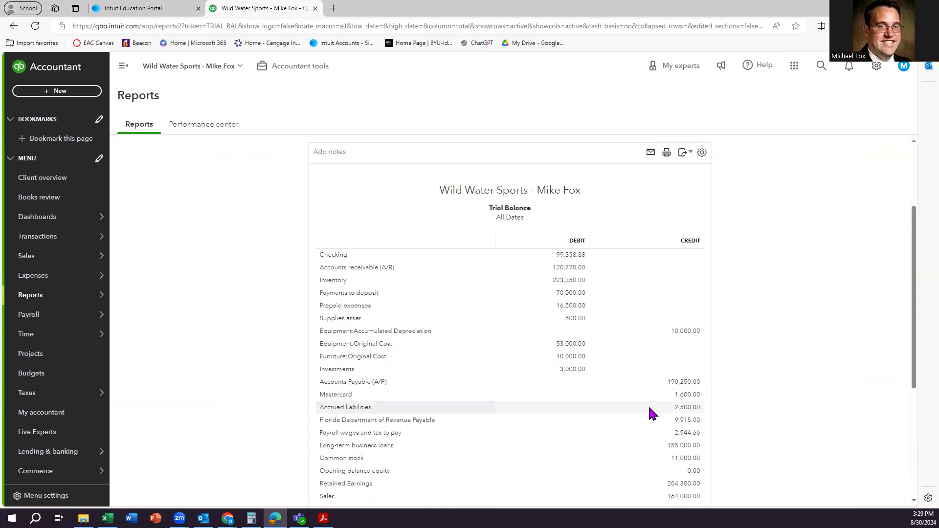
{"action": "key", "text": "alt+Tab"}
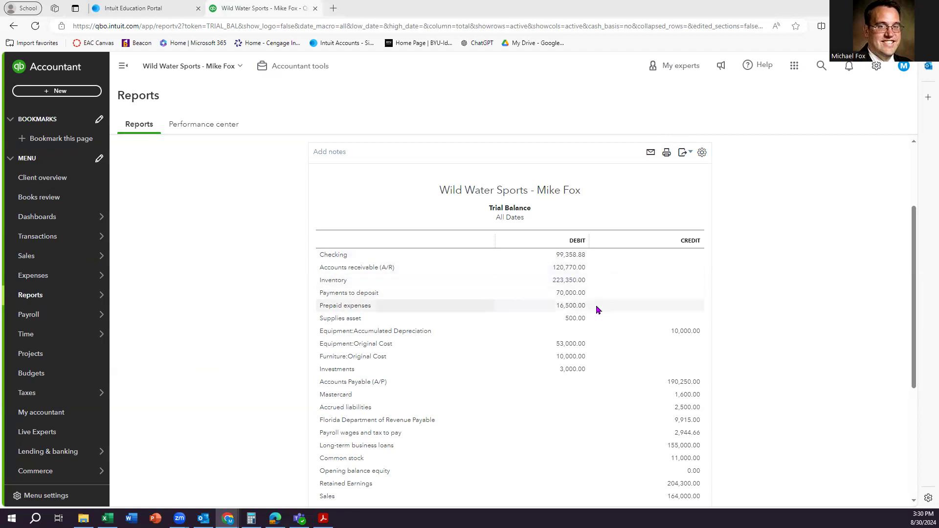
{"action": "scroll", "coordinate": [597, 319], "scroll_direction": "down", "scroll_amount": 5}
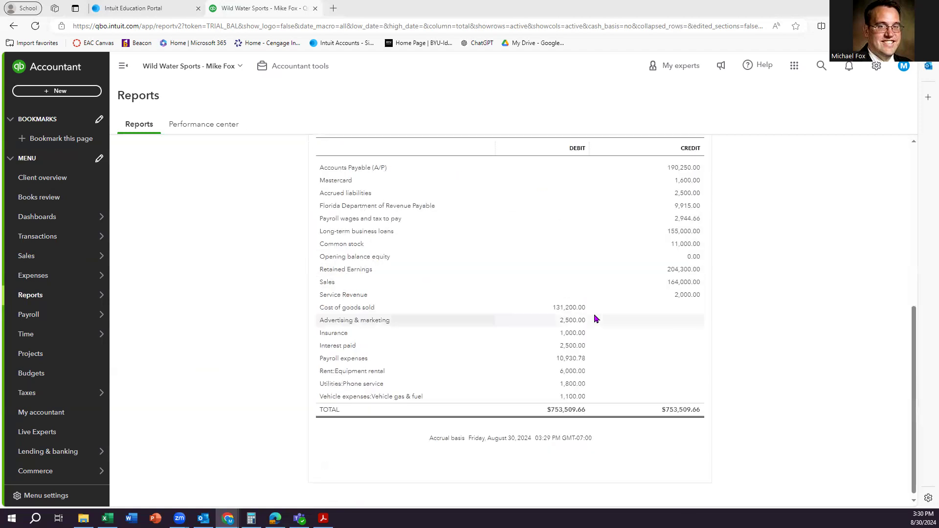
{"action": "left_click", "coordinate": [677, 283]}
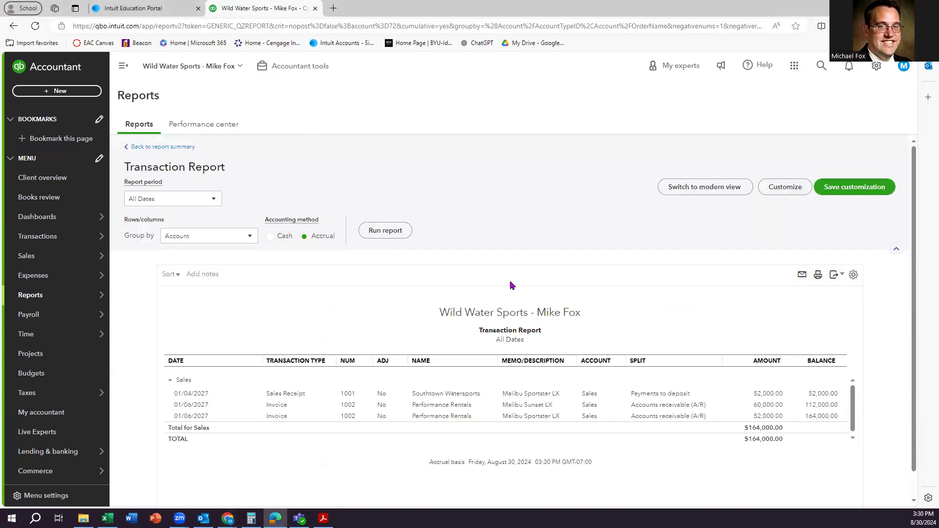
Look over Southtown Watersports' sales receipt 1001, then close it back to the Sales report.
{"action": "left_click", "coordinate": [347, 395]}
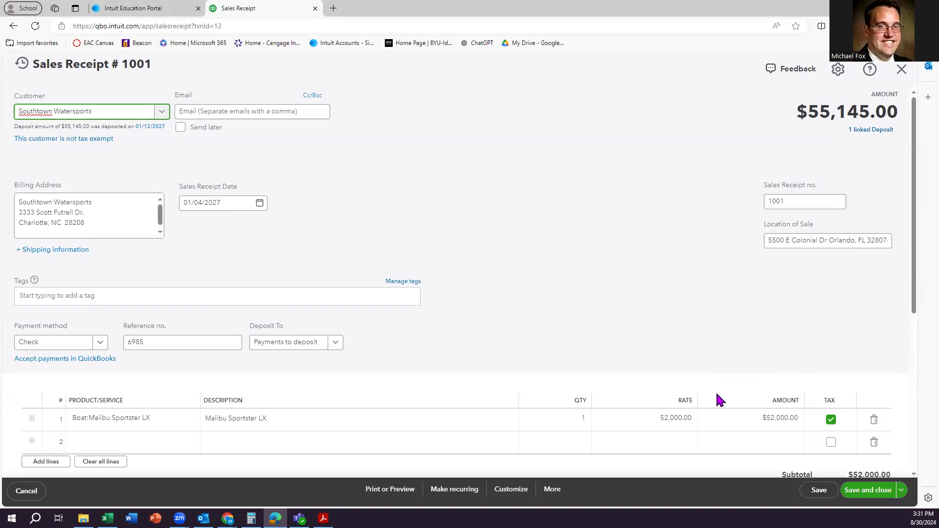
{"action": "scroll", "coordinate": [716, 392], "scroll_direction": "down", "scroll_amount": 2}
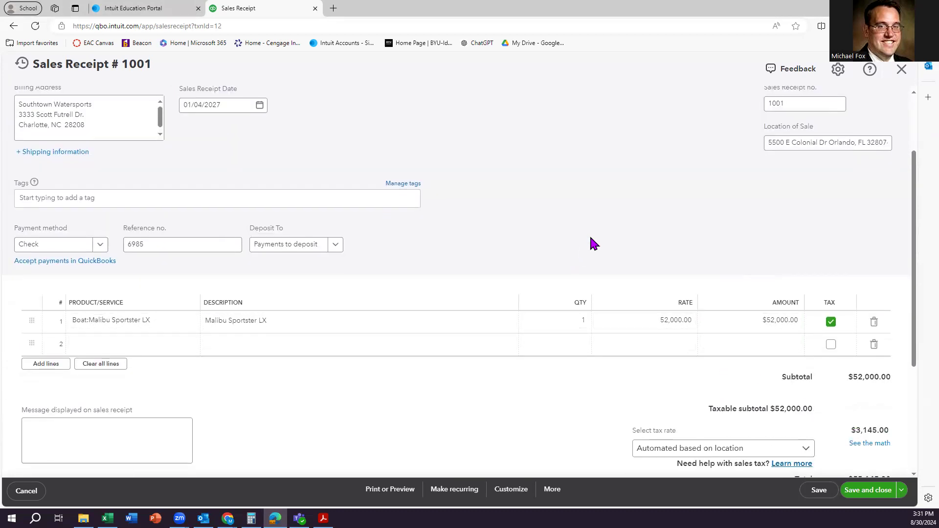
{"action": "scroll", "coordinate": [591, 238], "scroll_direction": "up", "scroll_amount": 2}
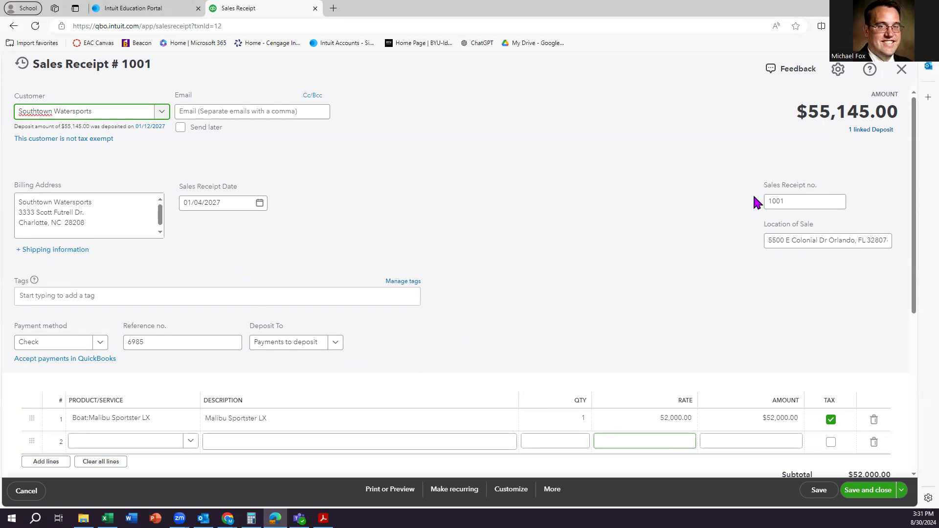
{"action": "left_click", "coordinate": [903, 70]}
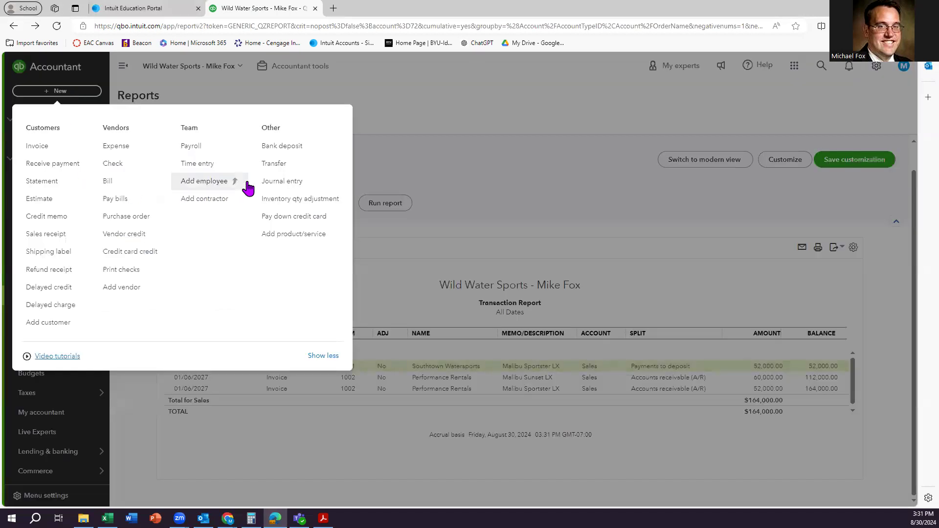
Start a new journal entry and debit Sales $52,000.00 on line 1.
{"action": "left_click", "coordinate": [275, 182]}
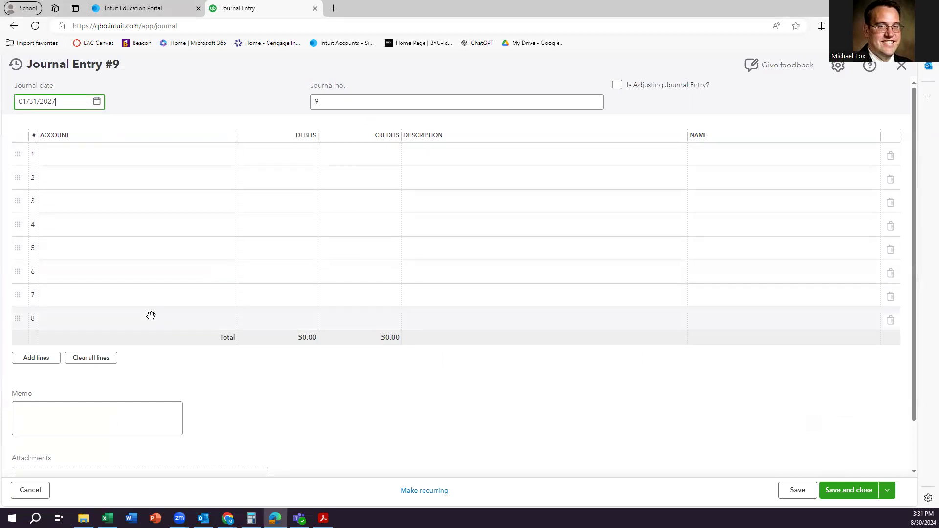
{"action": "left_click", "coordinate": [81, 159]}
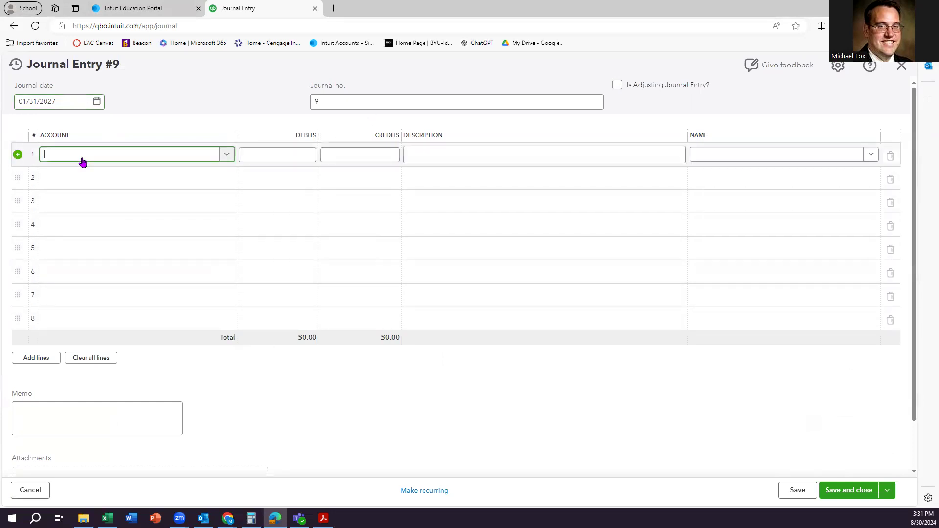
{"action": "type", "text": "Sales"}
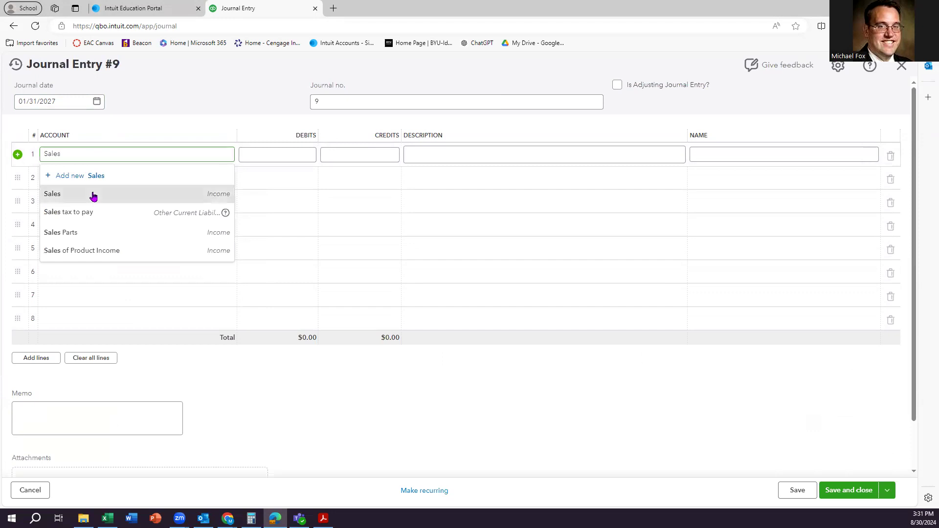
{"action": "left_click", "coordinate": [93, 196]}
{"action": "left_click", "coordinate": [267, 156]}
{"action": "left_click", "coordinate": [267, 155]}
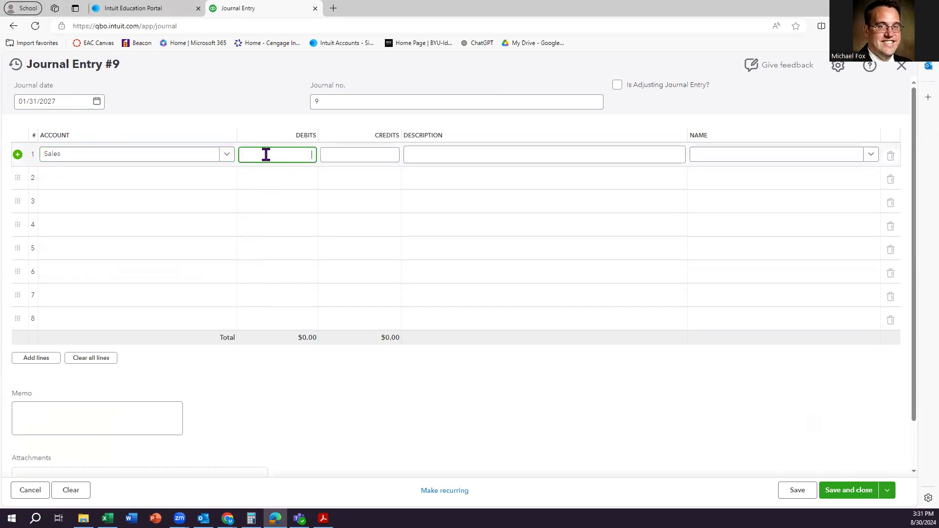
{"action": "type", "text": "52"}
{"action": "type", "text": "000"}
{"action": "left_click", "coordinate": [266, 178]}
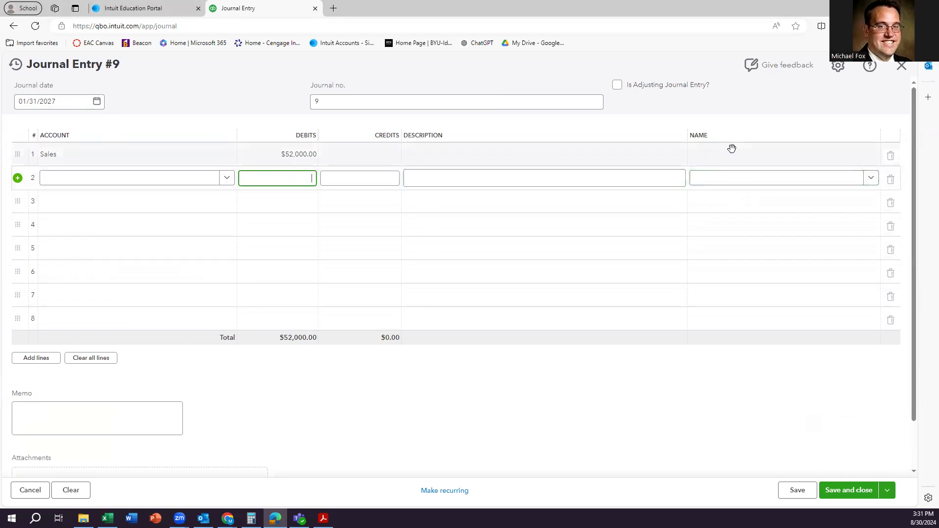
Name Southtown Watersports on line 1 and enter 'Unearned revenues' as line 2's account.
{"action": "left_click", "coordinate": [735, 154]}
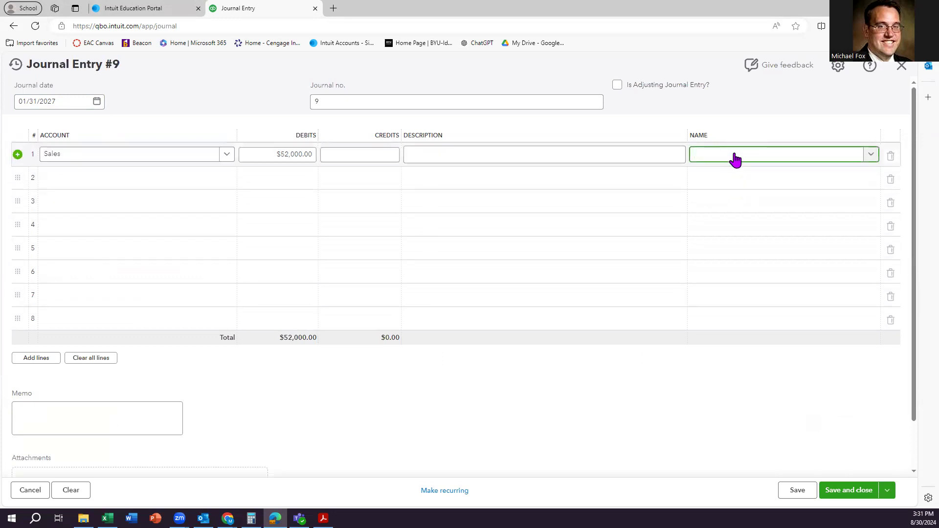
{"action": "type", "text": "South"}
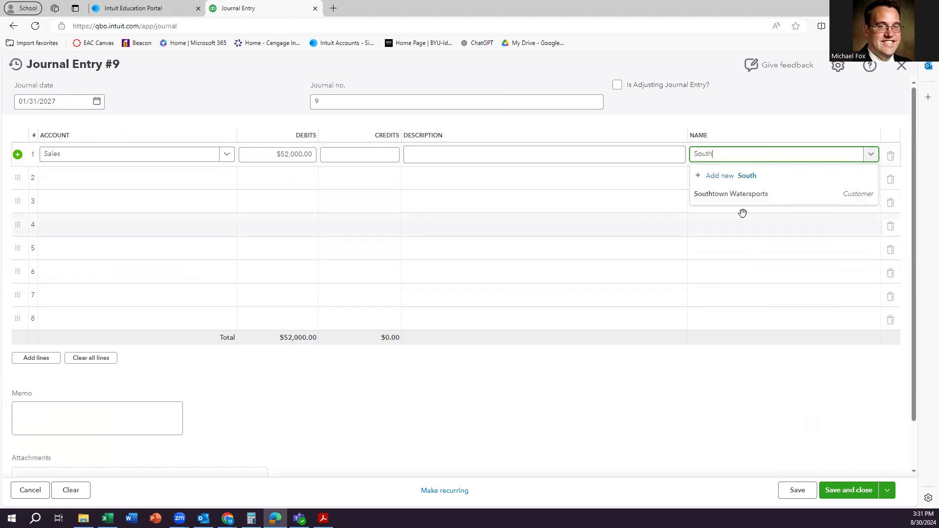
{"action": "left_click", "coordinate": [731, 194]}
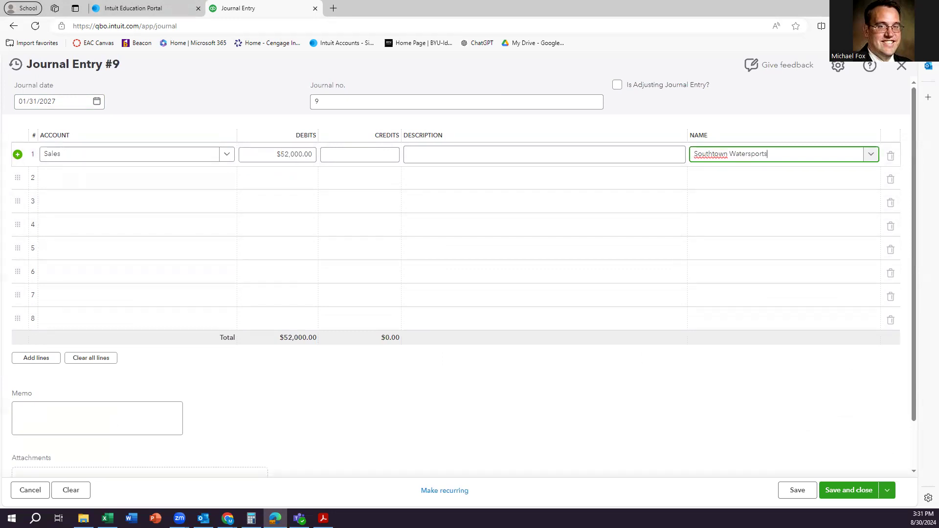
{"action": "left_click", "coordinate": [123, 180]}
{"action": "type", "text": "Une"}
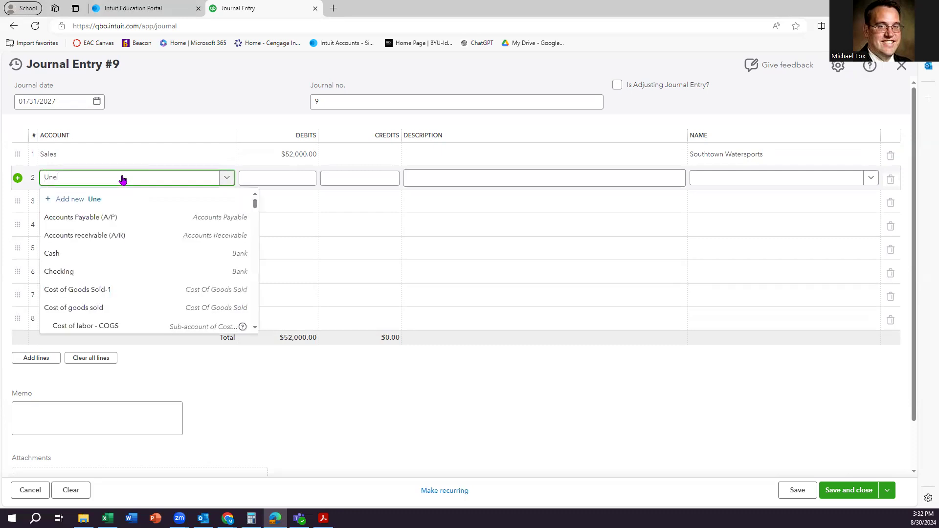
{"action": "type", "text": "arned revenues"}
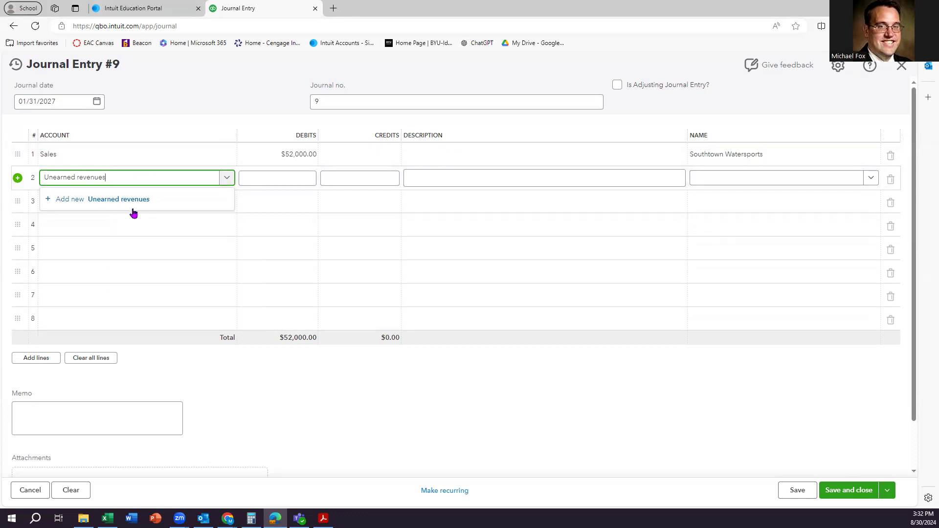
Create Unearned revenues as an Other Current Liabilities account with Deferred Revenue detail type.
{"action": "left_click", "coordinate": [132, 200]}
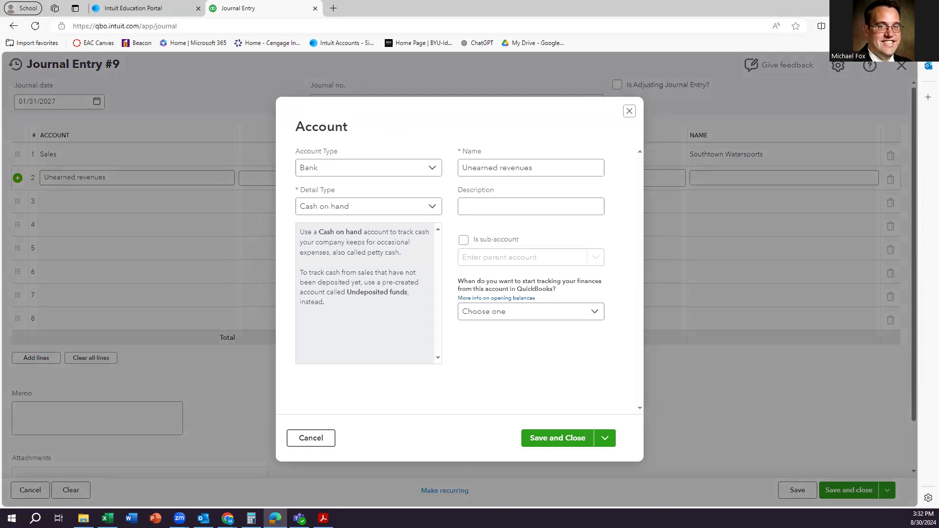
{"action": "left_click", "coordinate": [369, 169]}
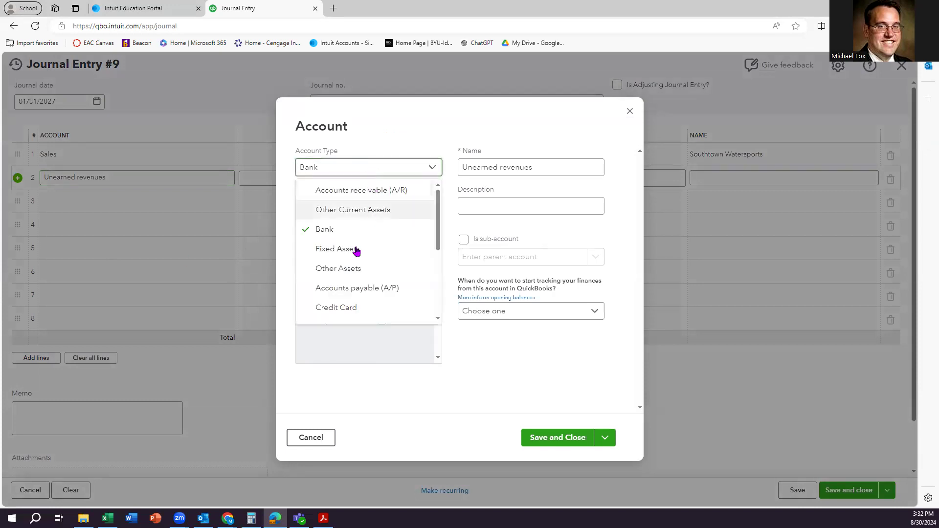
{"action": "scroll", "coordinate": [355, 293], "scroll_direction": "down", "scroll_amount": 1}
{"action": "left_click", "coordinate": [358, 279]}
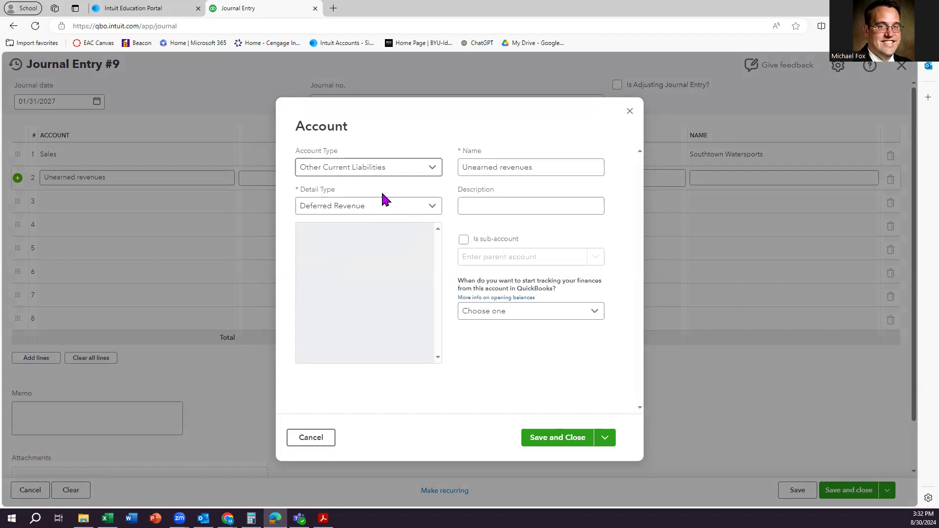
{"action": "left_click", "coordinate": [509, 175]}
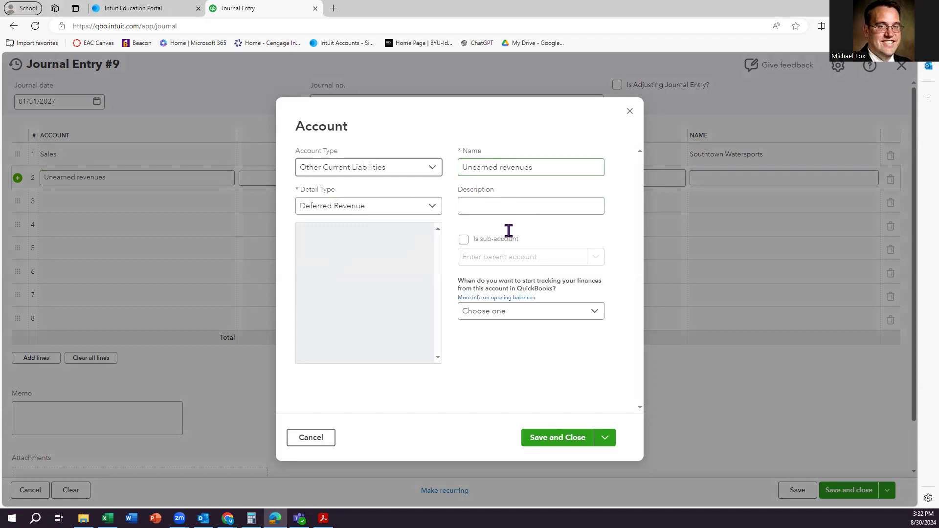
{"action": "left_click", "coordinate": [557, 438]}
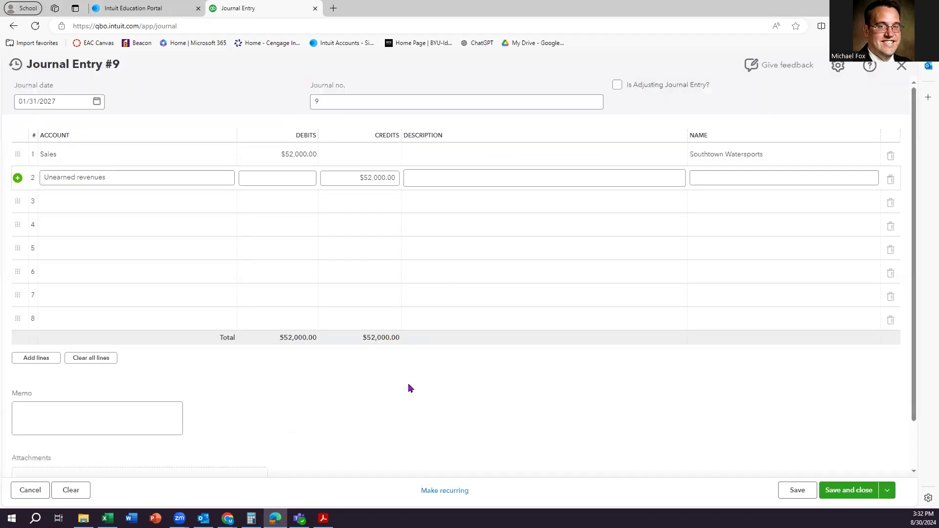
Credit line 2 $52,000.00 for Southtown Watersports and save Journal Entry #9.
{"action": "left_click", "coordinate": [359, 179]}
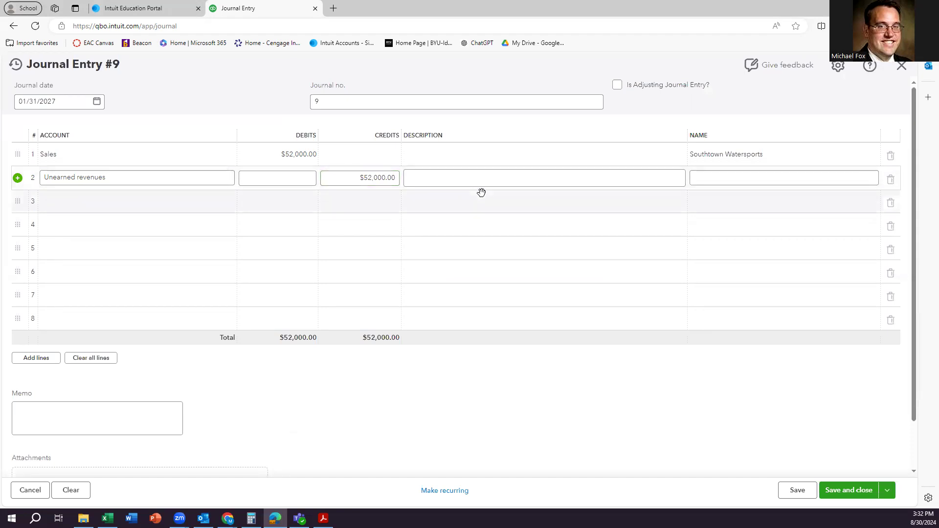
{"action": "left_click", "coordinate": [734, 179]}
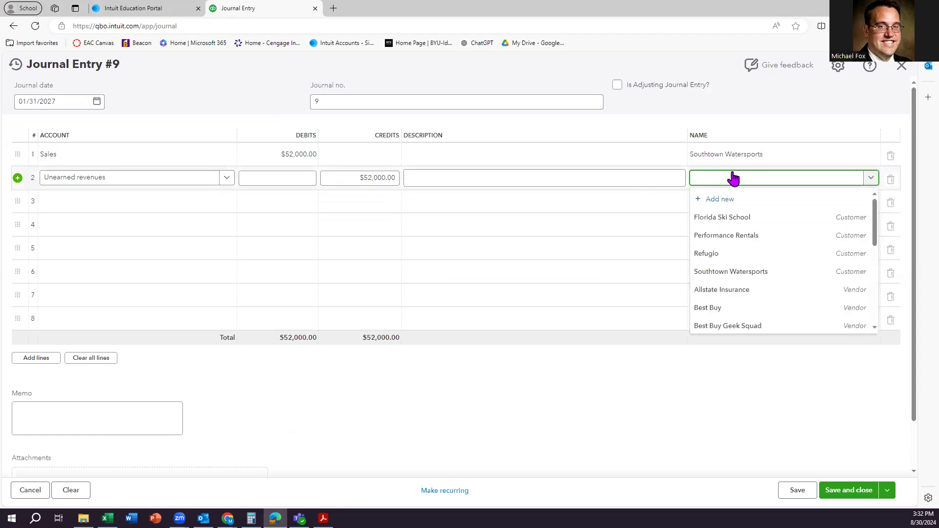
{"action": "scroll", "coordinate": [734, 238], "scroll_direction": "down", "scroll_amount": 2}
{"action": "scroll", "coordinate": [738, 235], "scroll_direction": "up", "scroll_amount": 1}
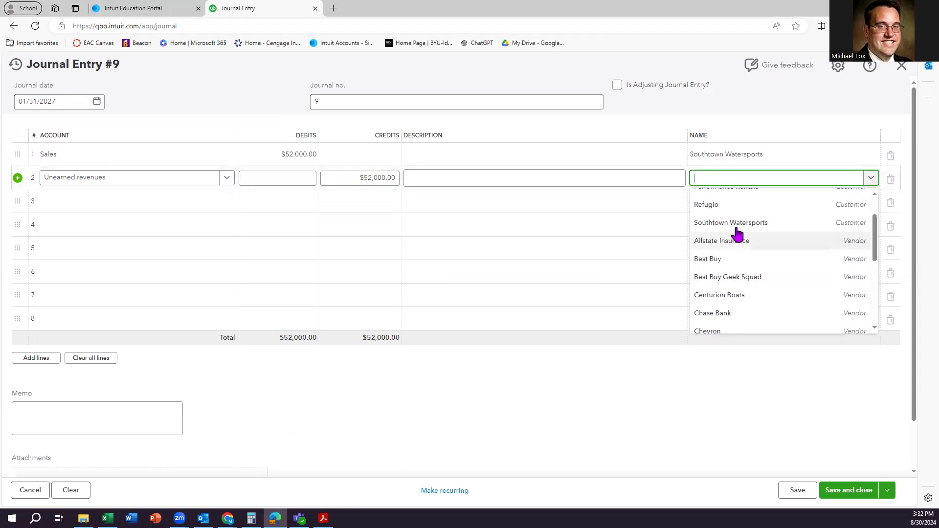
{"action": "left_click", "coordinate": [736, 226]}
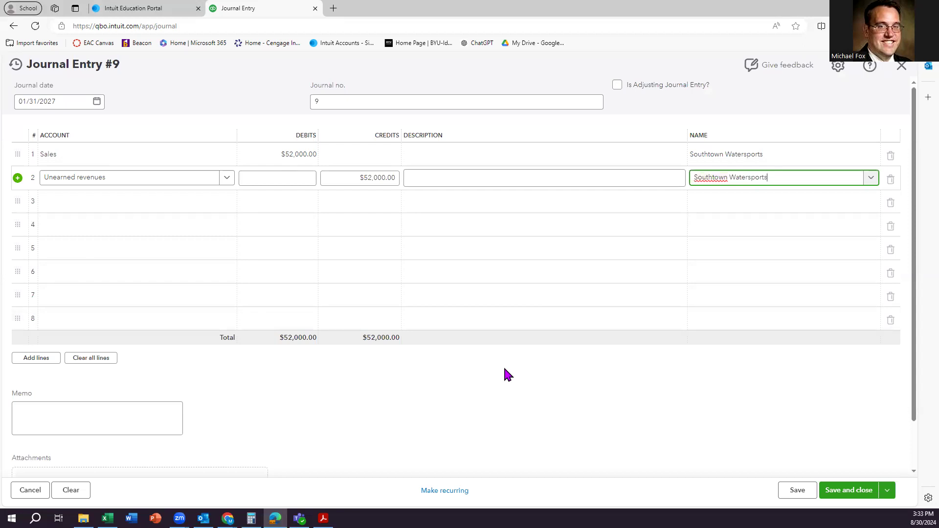
{"action": "left_click", "coordinate": [834, 491]}
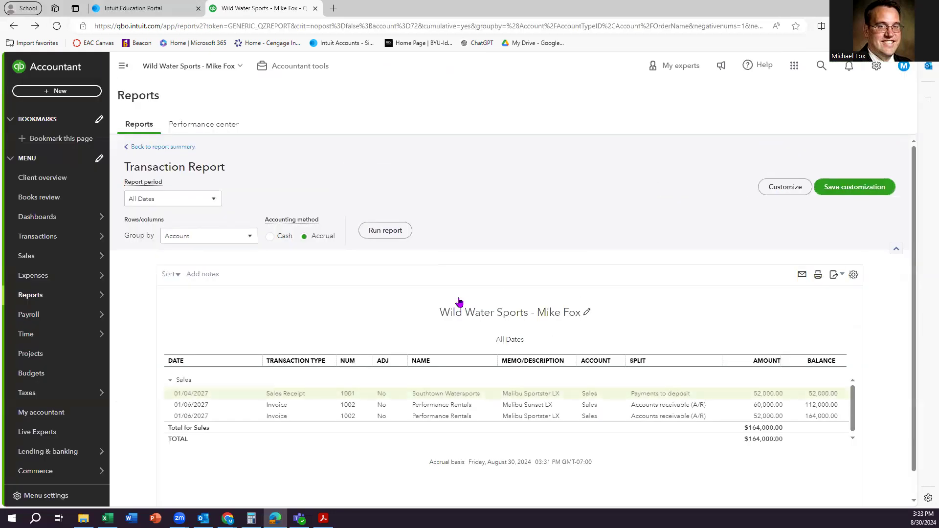
Reload the Trial Balance and check the Unearned revenues 52,000.00 credit detail before returning.
{"action": "left_click", "coordinate": [161, 147]}
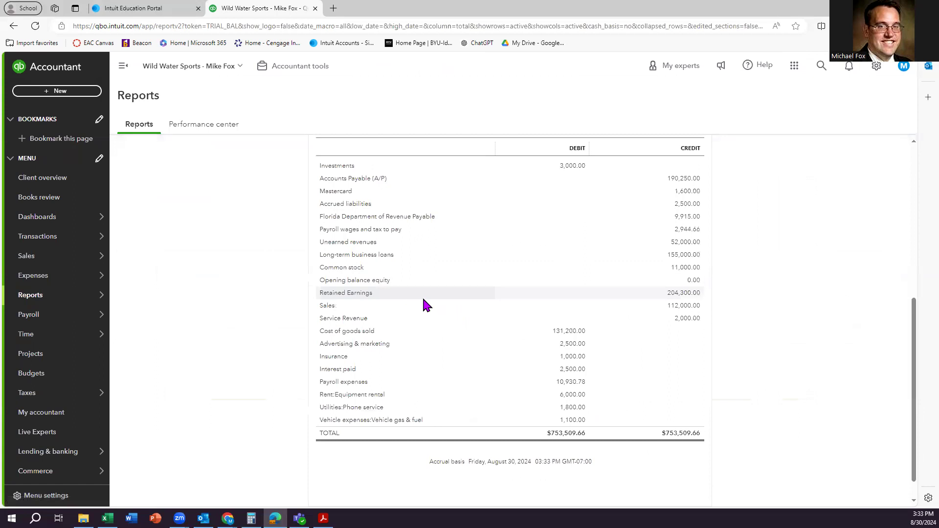
{"action": "left_click", "coordinate": [685, 244]}
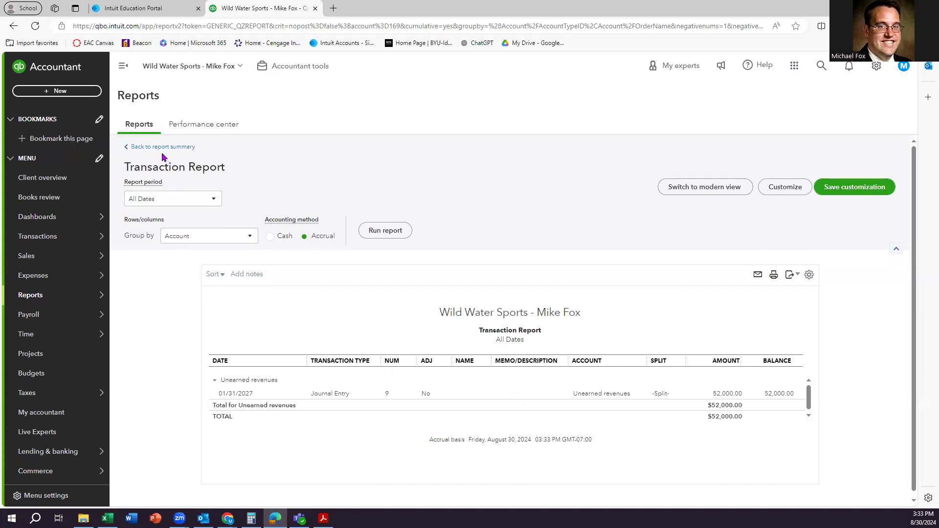
{"action": "left_click", "coordinate": [147, 148]}
{"action": "scroll", "coordinate": [144, 157], "scroll_direction": "down", "scroll_amount": 7}
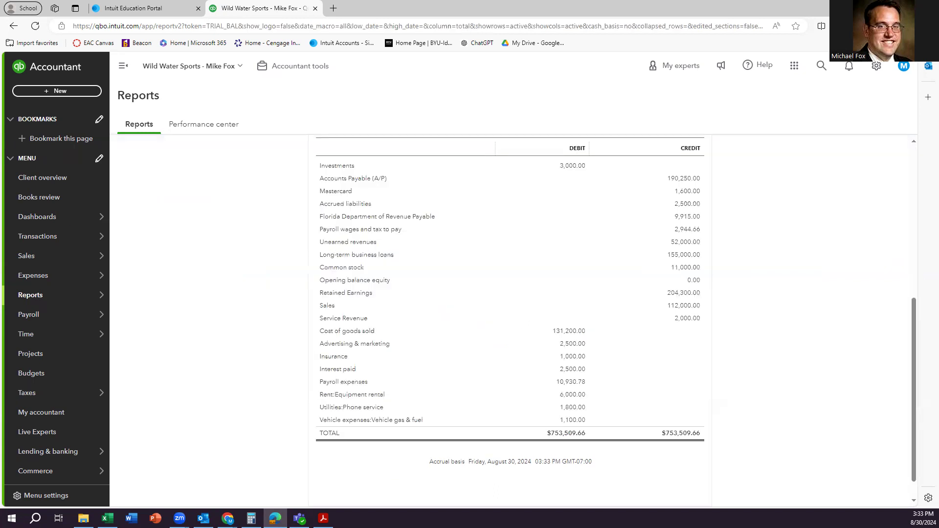
{"action": "key", "text": "alt+Tab"}
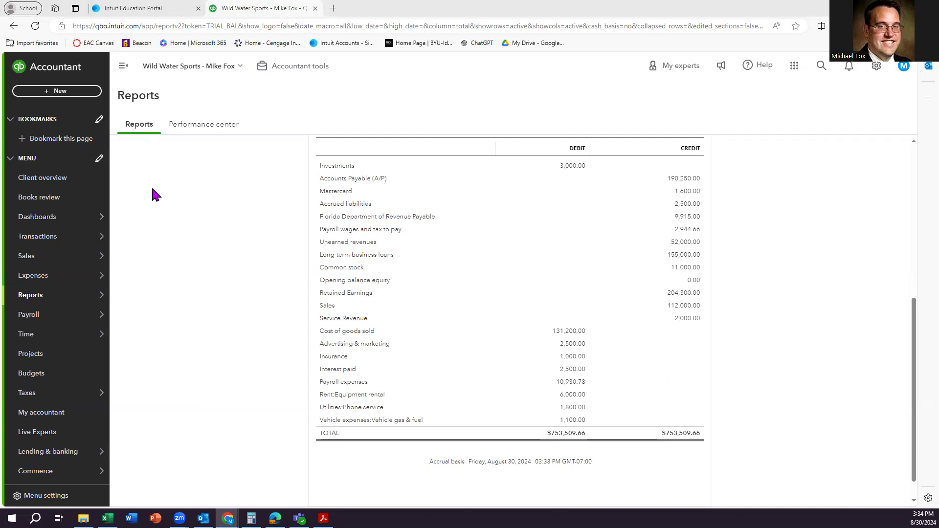
Open a new Journal Entry #10 and begin adding an Accrued receivable account on line 1.
{"action": "left_click", "coordinate": [57, 91]}
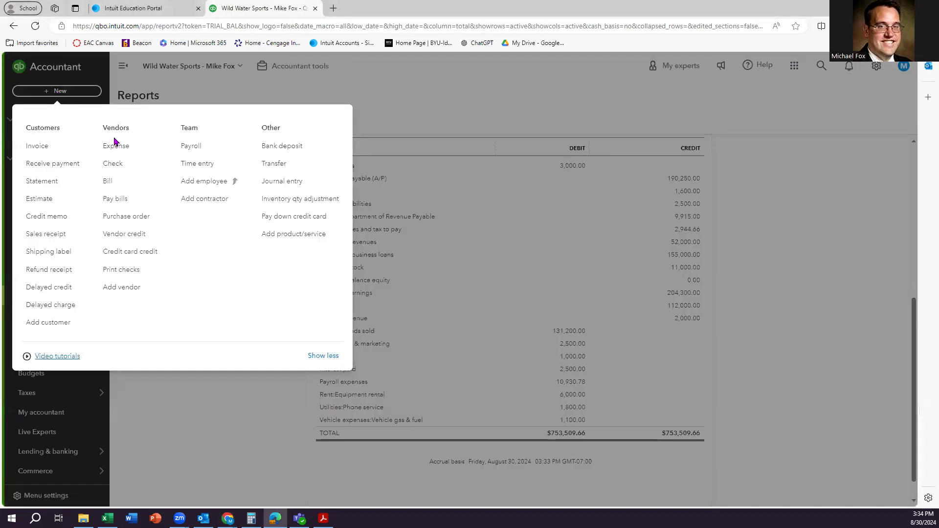
{"action": "left_click", "coordinate": [281, 187]}
{"action": "left_click", "coordinate": [281, 187]}
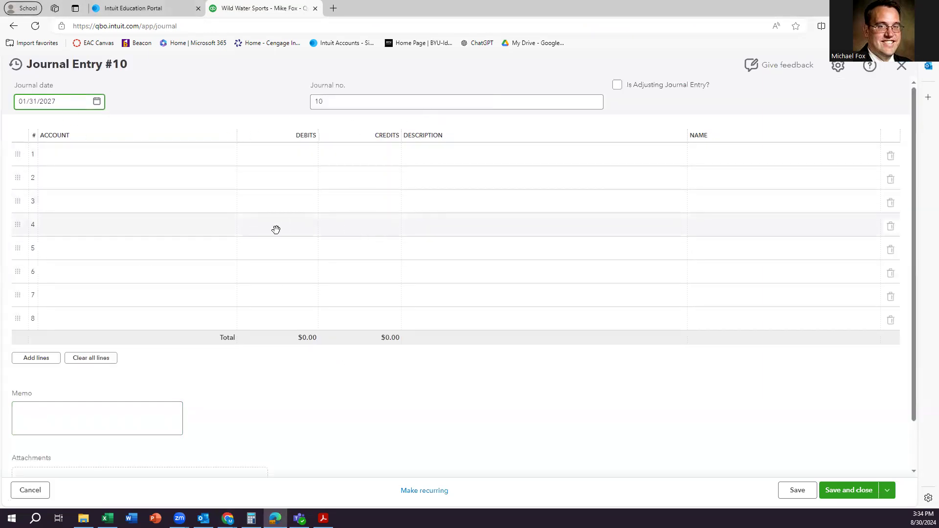
{"action": "left_click", "coordinate": [110, 161]}
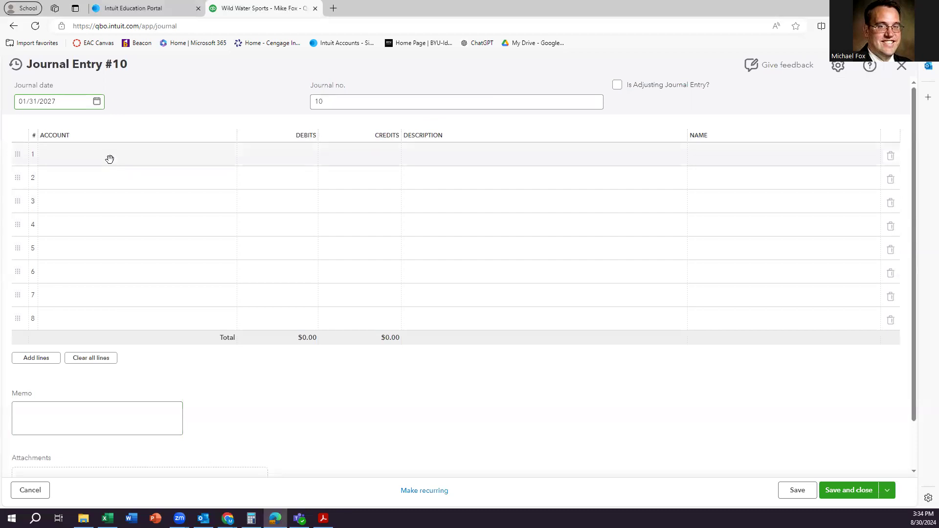
{"action": "type", "text": "A"}
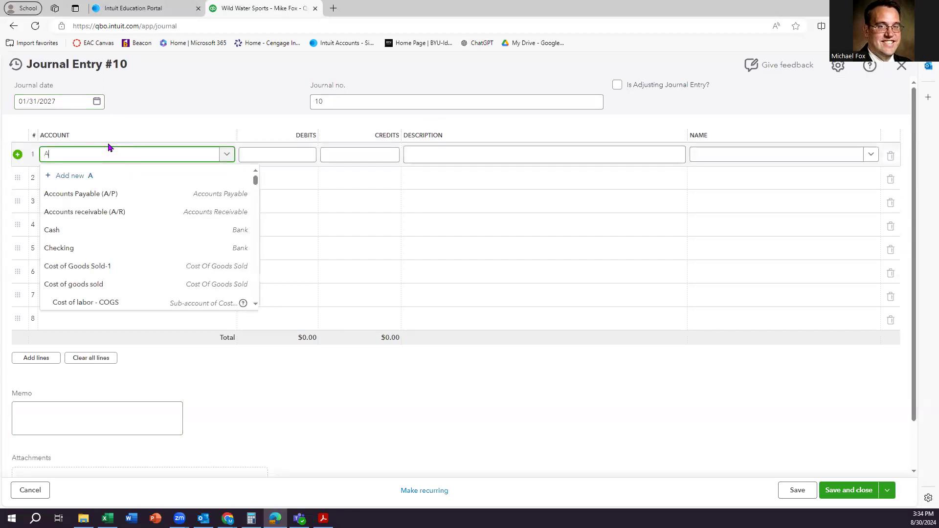
{"action": "type", "text": "ccrued receivable"}
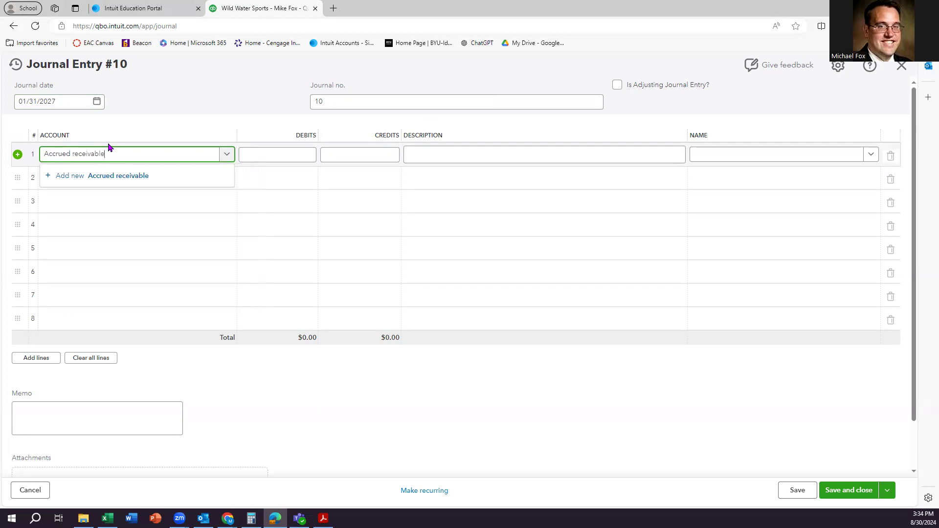
{"action": "left_click", "coordinate": [100, 177]}
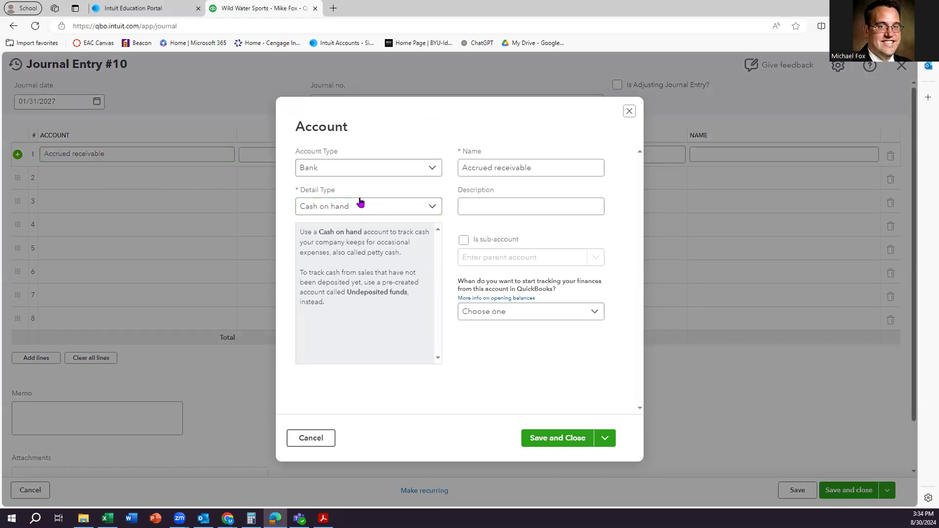
Save Accrued receivable with account and detail types both set to Other Current Assets.
{"action": "left_click", "coordinate": [356, 173]}
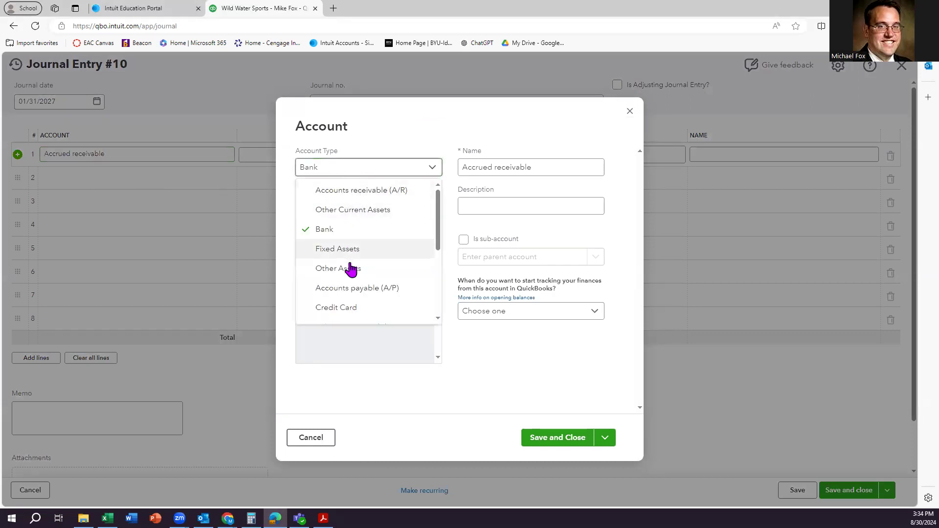
{"action": "left_click", "coordinate": [366, 210]}
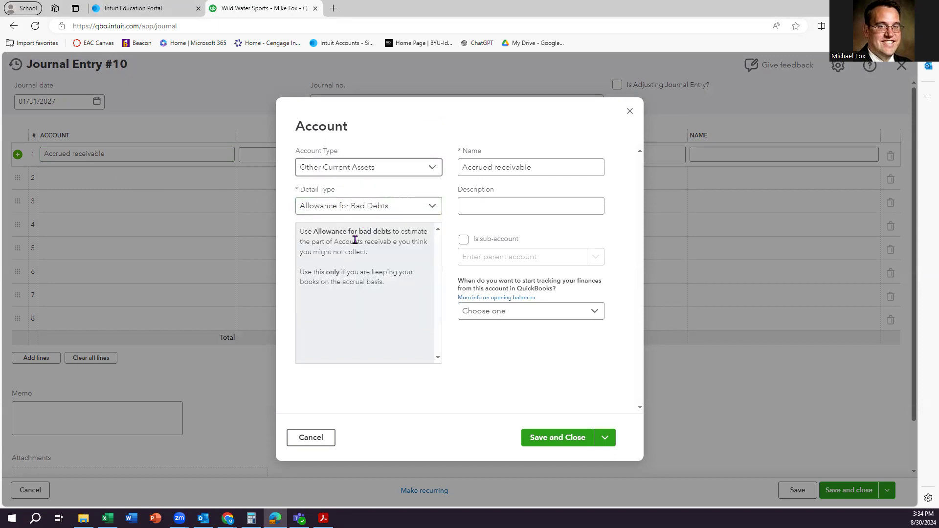
{"action": "left_click", "coordinate": [364, 208]}
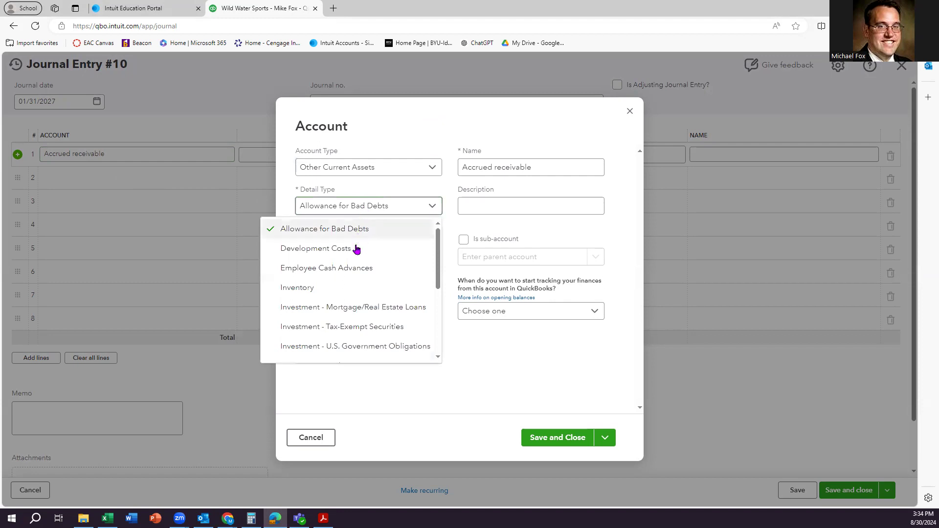
{"action": "scroll", "coordinate": [357, 267], "scroll_direction": "down", "scroll_amount": 1}
{"action": "scroll", "coordinate": [357, 267], "scroll_direction": "down", "scroll_amount": 2}
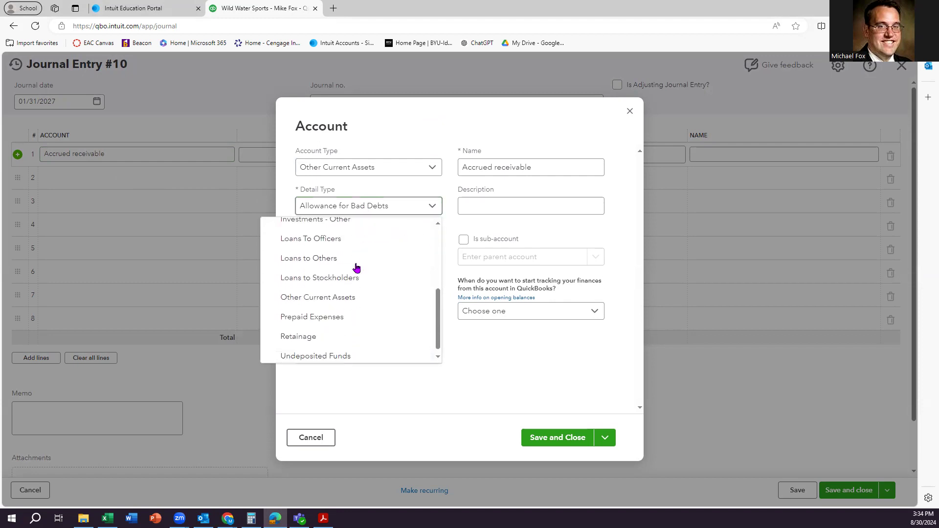
{"action": "left_click", "coordinate": [352, 298]}
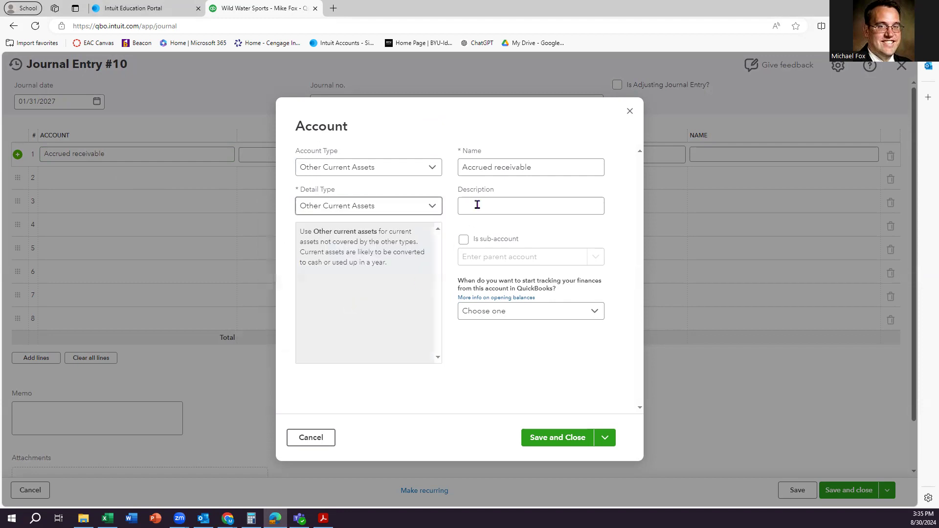
{"action": "left_click", "coordinate": [509, 167]}
{"action": "left_click", "coordinate": [549, 439]}
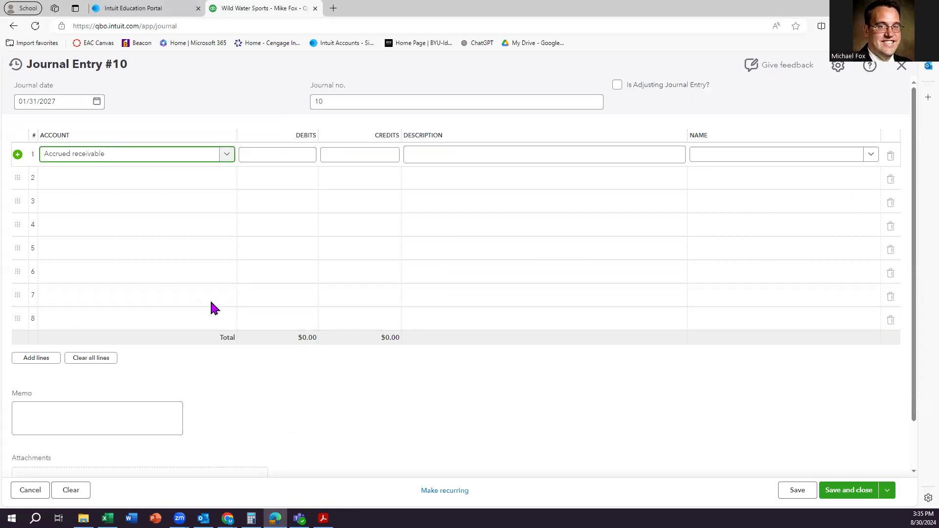
Debit line 1 $238,525 and add High Flyer Sports as a new customer name.
{"action": "left_click", "coordinate": [277, 156]}
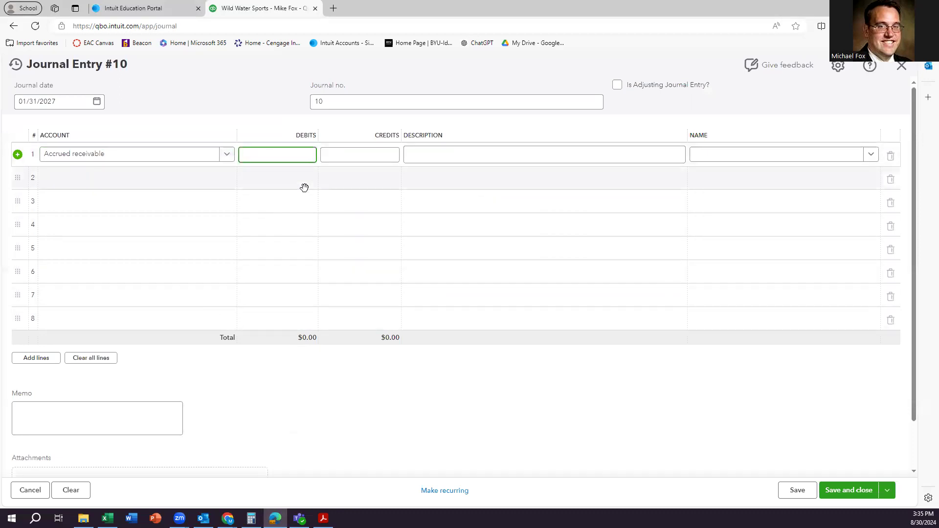
{"action": "type", "text": "238525"}
{"action": "left_click", "coordinate": [161, 178]}
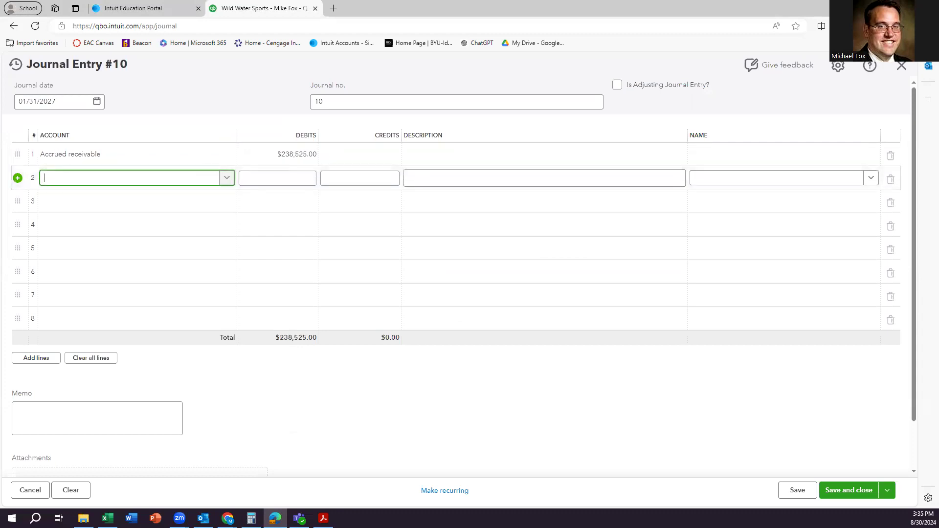
{"action": "left_click", "coordinate": [737, 157]}
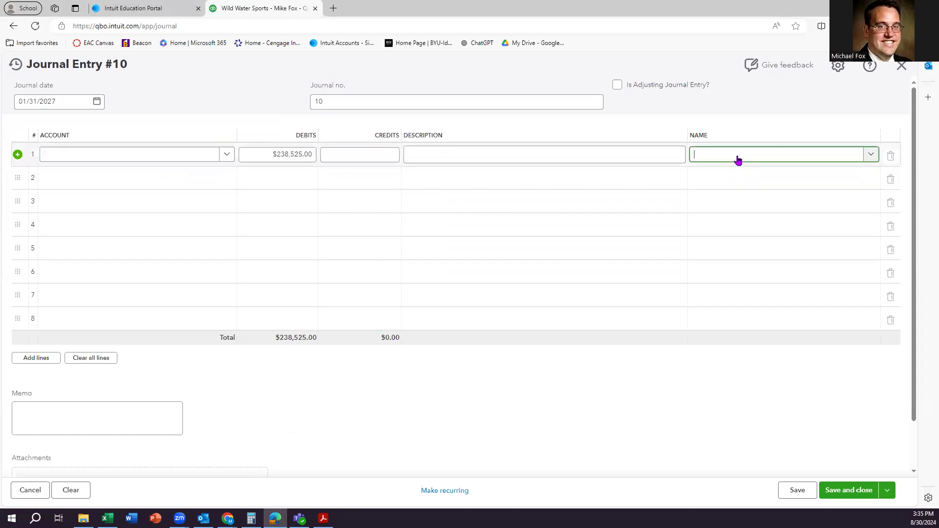
{"action": "type", "text": "High"}
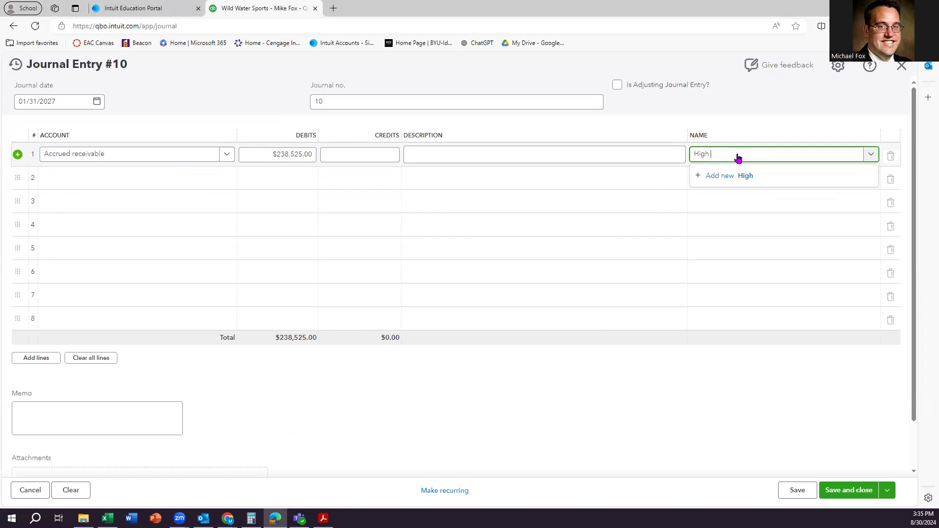
{"action": "type", "text": " Flyer Sports"}
{"action": "left_click", "coordinate": [755, 177]}
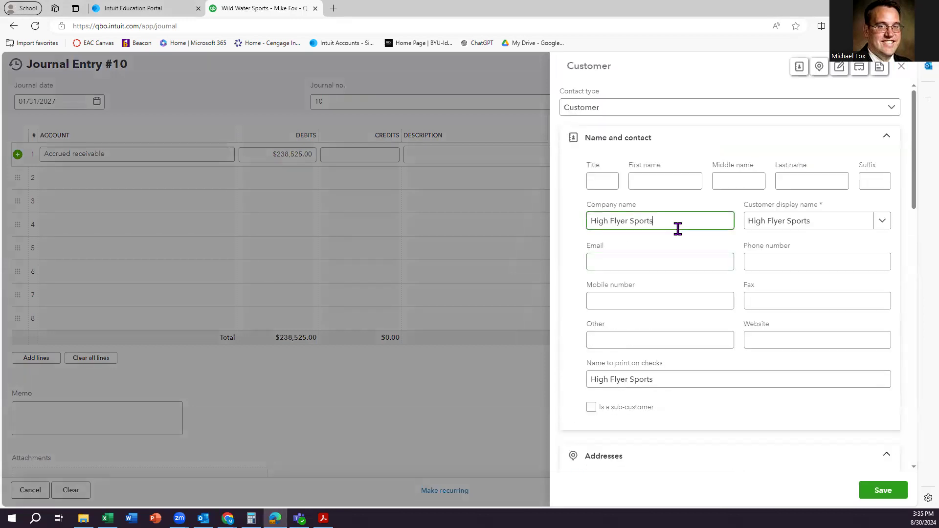
{"action": "left_click", "coordinate": [880, 491]}
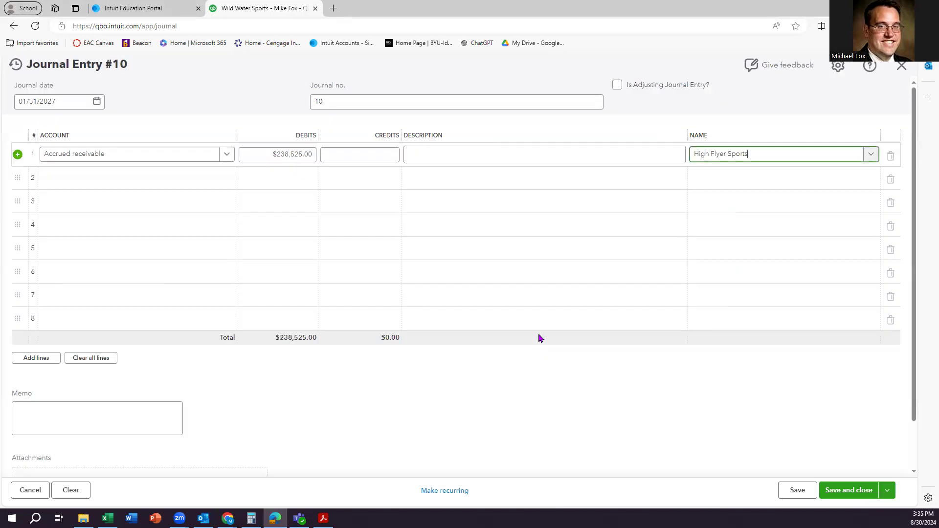
Add line 2 crediting Sales $225,000 with the name High Flyer Sports.
{"action": "left_click", "coordinate": [86, 179]}
{"action": "left_click", "coordinate": [220, 181]}
{"action": "type", "text": "sa"}
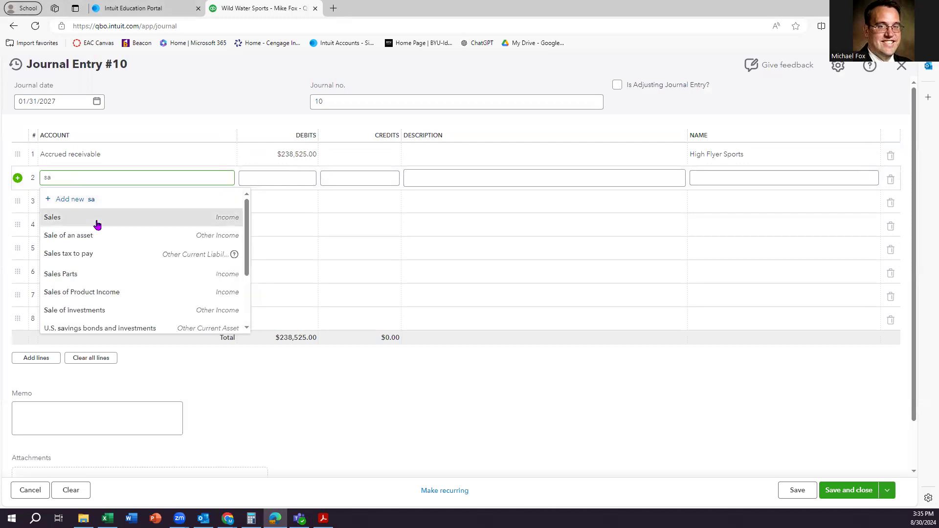
{"action": "left_click", "coordinate": [95, 217]}
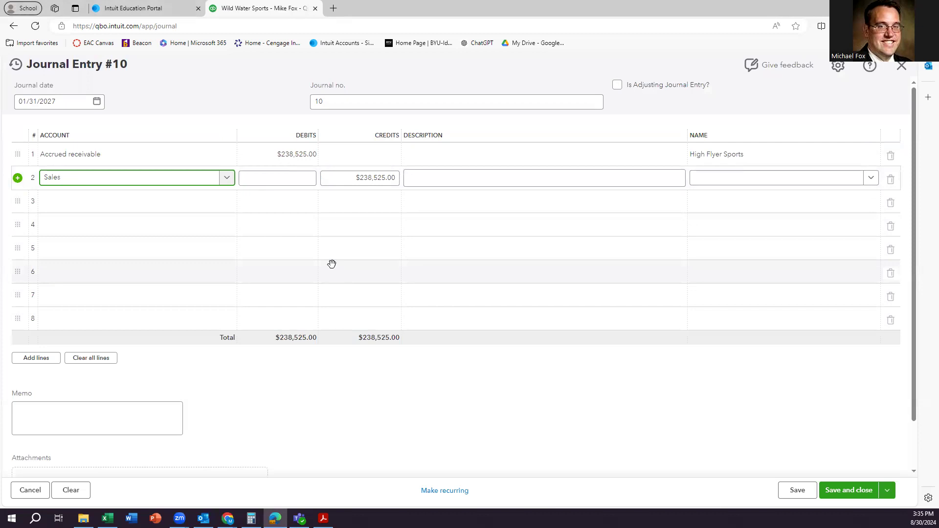
{"action": "left_click", "coordinate": [349, 180]}
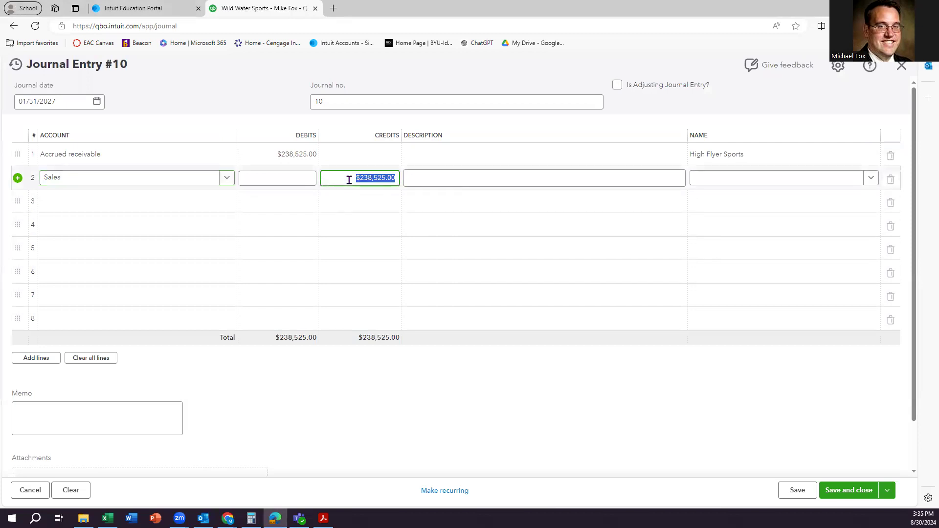
{"action": "type", "text": "2250000"}
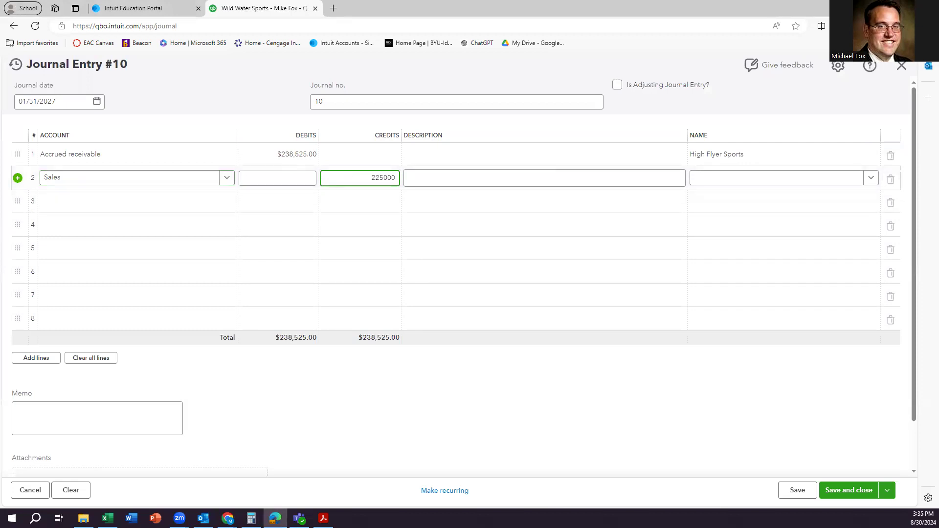
{"action": "left_click", "coordinate": [715, 184]}
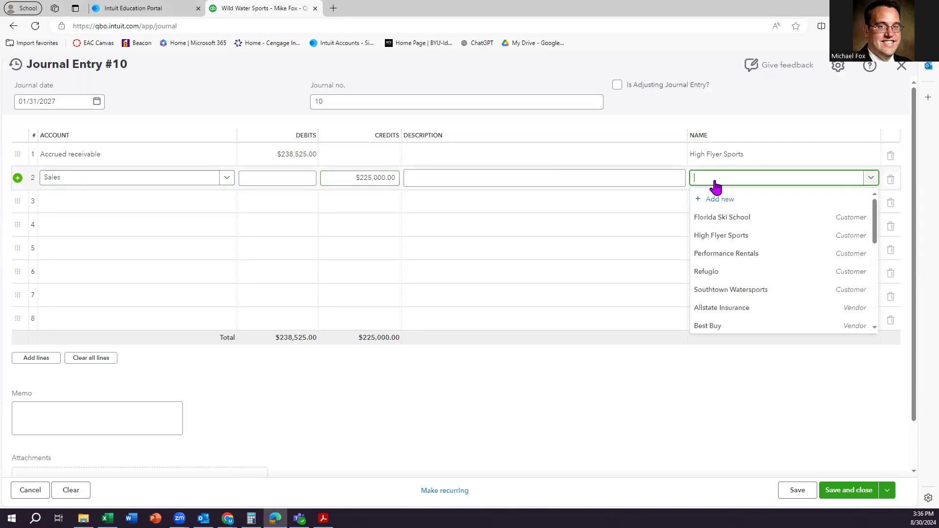
{"action": "left_click", "coordinate": [715, 236]}
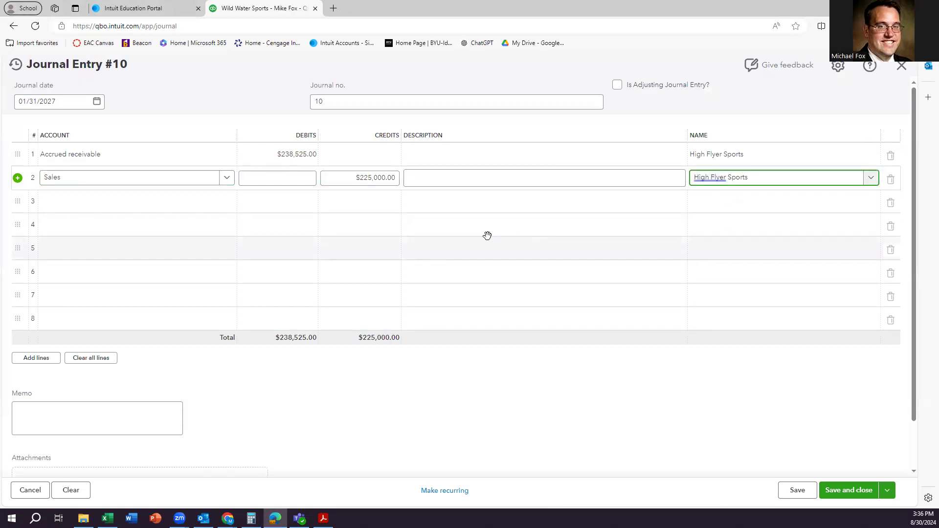
Add a Sales tax to pay line for High Flyer Sports, then save and close entry #10.
{"action": "left_click", "coordinate": [111, 210]}
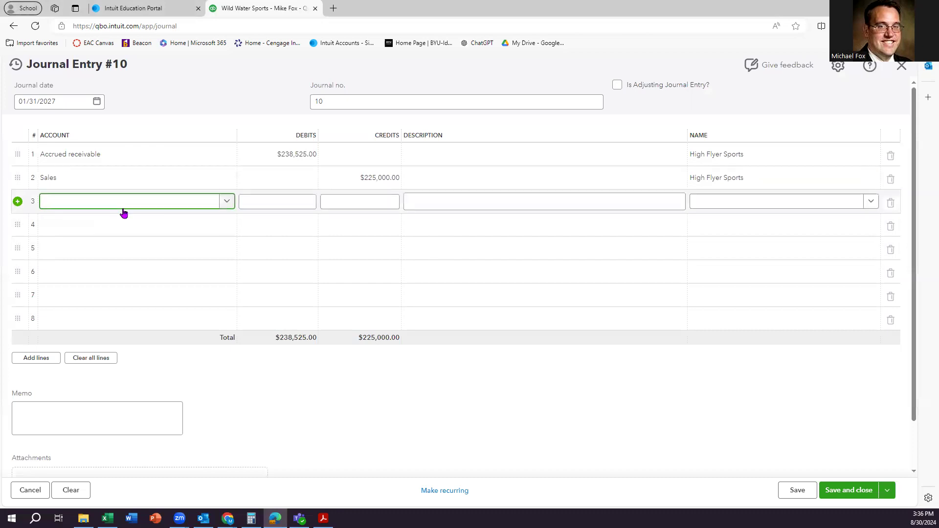
{"action": "type", "text": "Sales tax"}
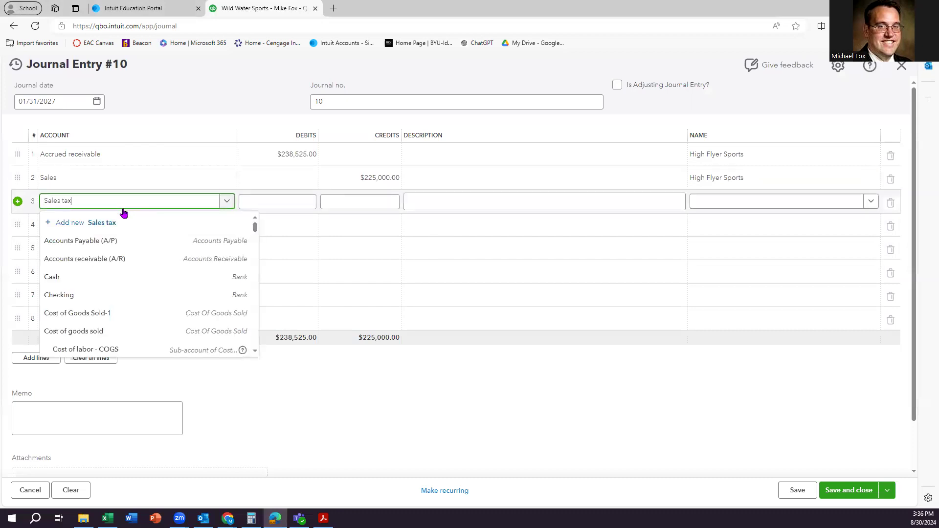
{"action": "left_click", "coordinate": [115, 244]}
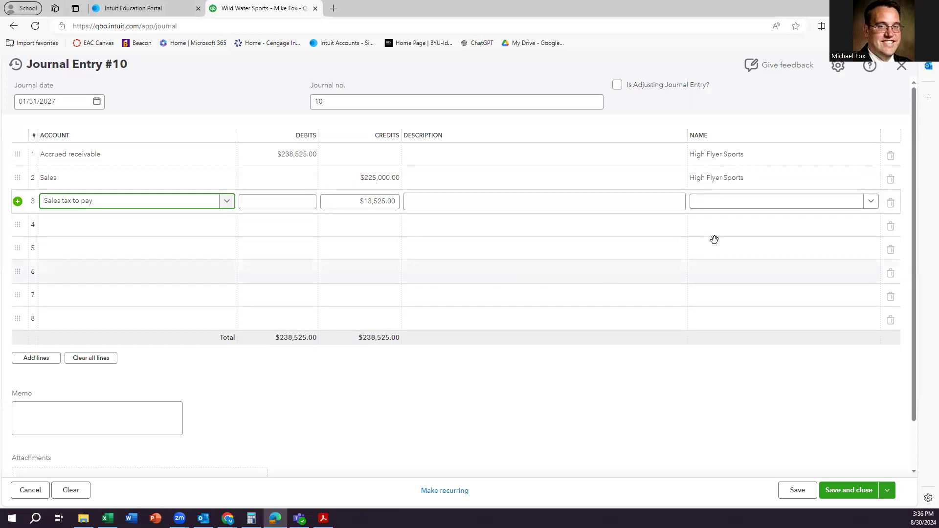
{"action": "left_click", "coordinate": [721, 208]}
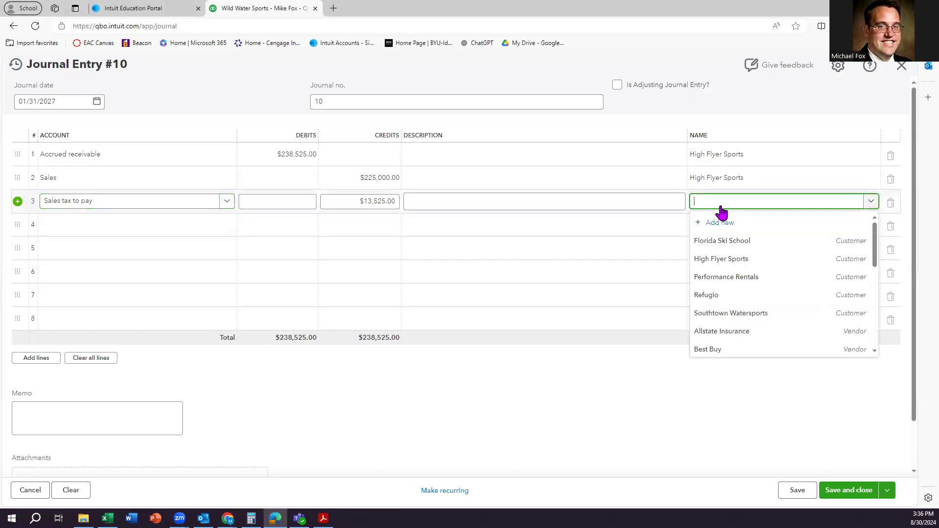
{"action": "left_click", "coordinate": [719, 259]}
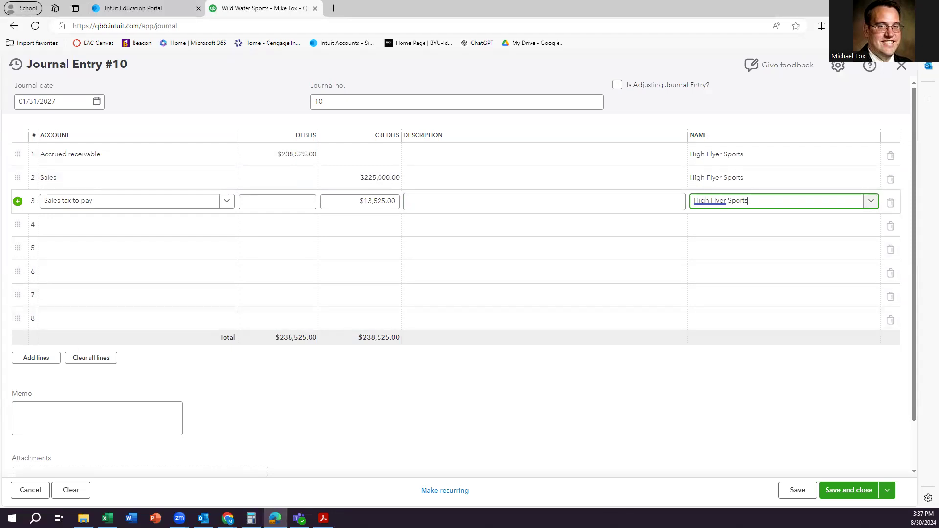
{"action": "left_click", "coordinate": [839, 491]}
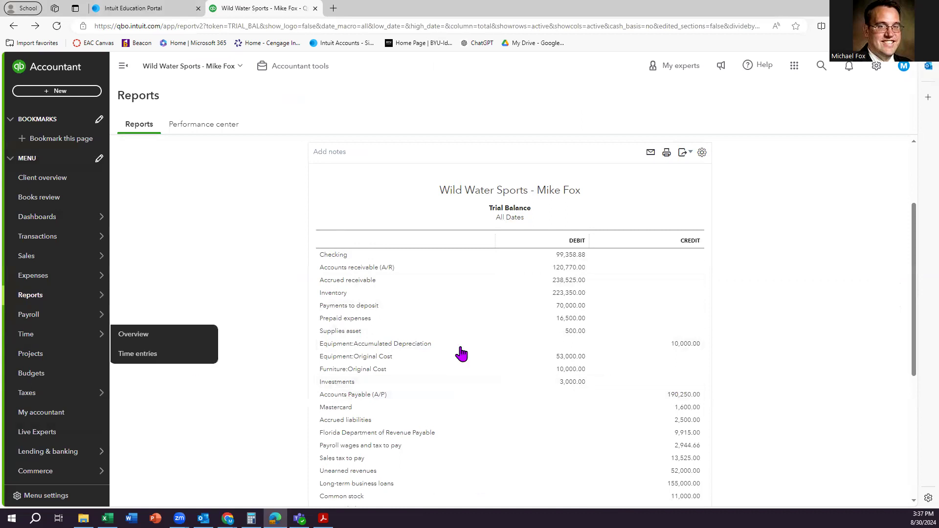
{"action": "scroll", "coordinate": [519, 336], "scroll_direction": "down", "scroll_amount": 3}
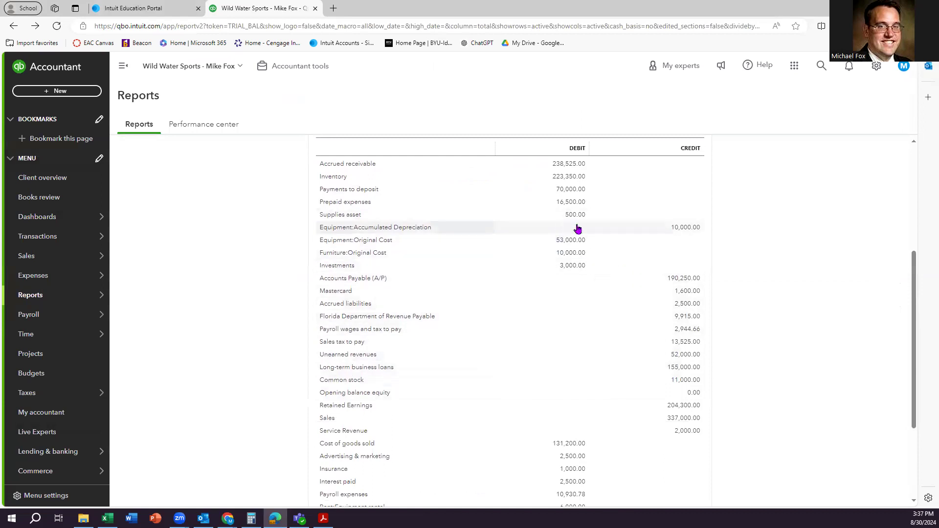
{"action": "scroll", "coordinate": [514, 230], "scroll_direction": "up", "scroll_amount": 2}
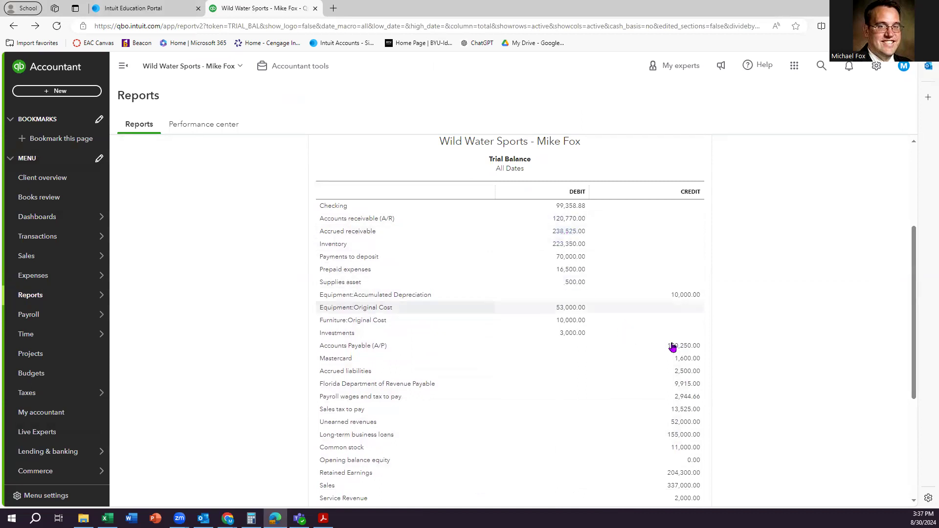
{"action": "scroll", "coordinate": [562, 411], "scroll_direction": "down", "scroll_amount": 2}
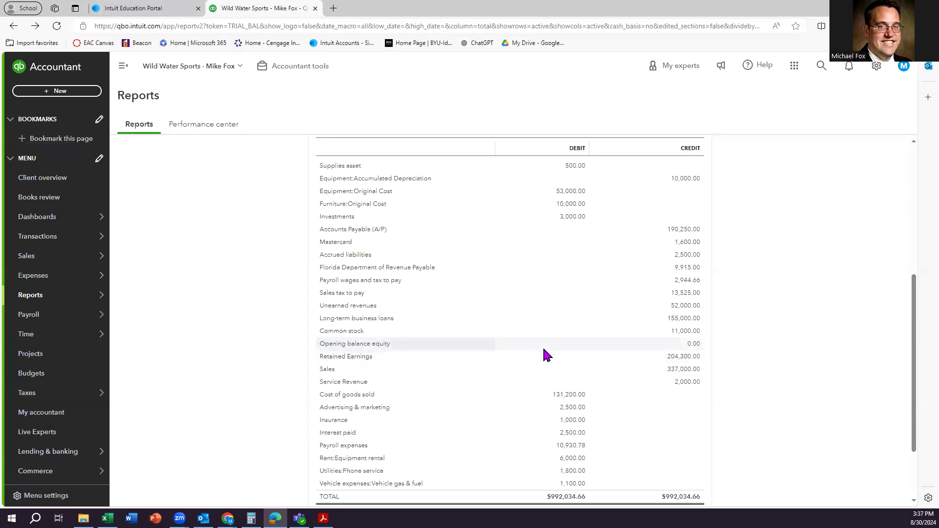
{"action": "scroll", "coordinate": [583, 403], "scroll_direction": "down", "scroll_amount": 2}
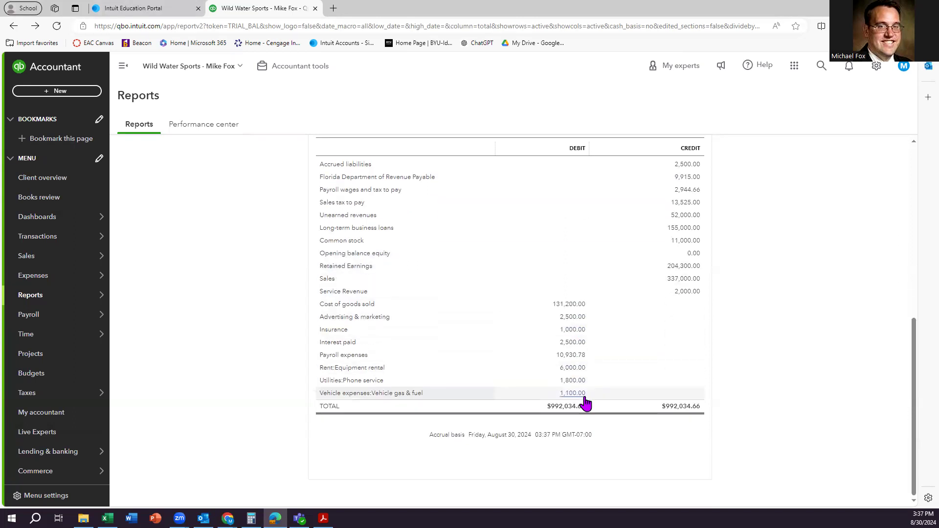
{"action": "scroll", "coordinate": [579, 400], "scroll_direction": "up", "scroll_amount": 6}
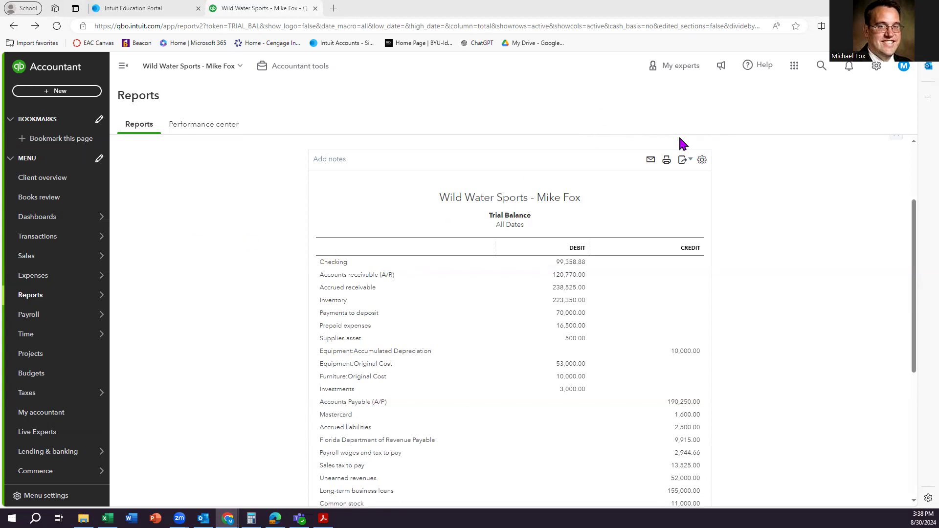
Open the Chart of accounts from the gear menu and review the Fixed Assets rows, including Furniture.
{"action": "left_click", "coordinate": [877, 68]}
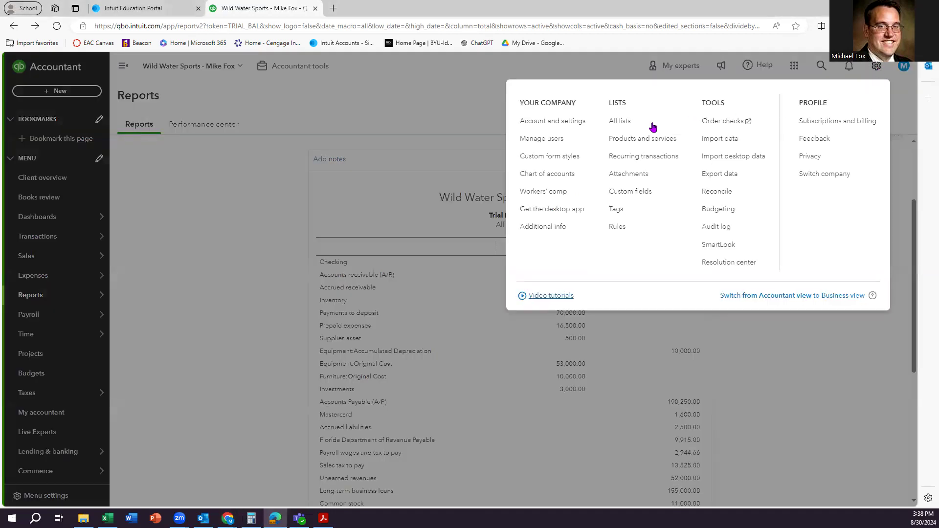
{"action": "left_click", "coordinate": [561, 181]}
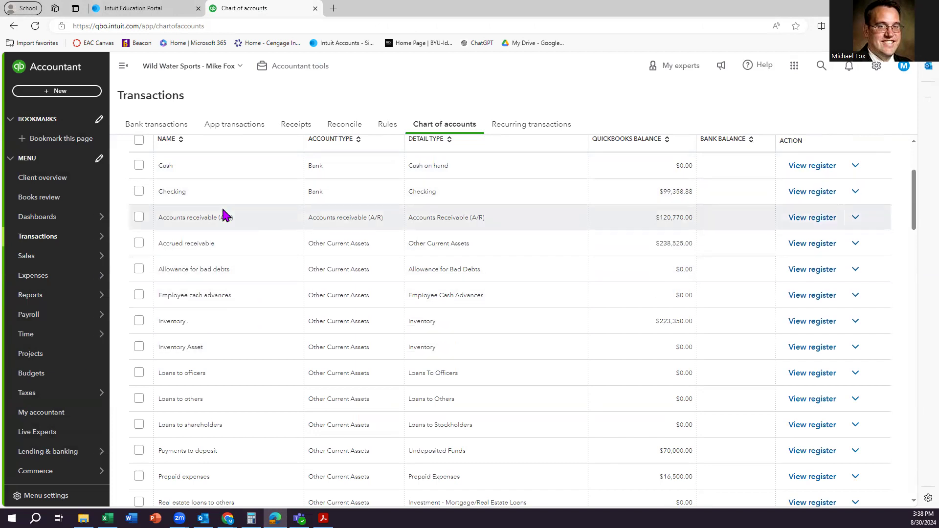
{"action": "scroll", "coordinate": [225, 289], "scroll_direction": "up", "scroll_amount": 3}
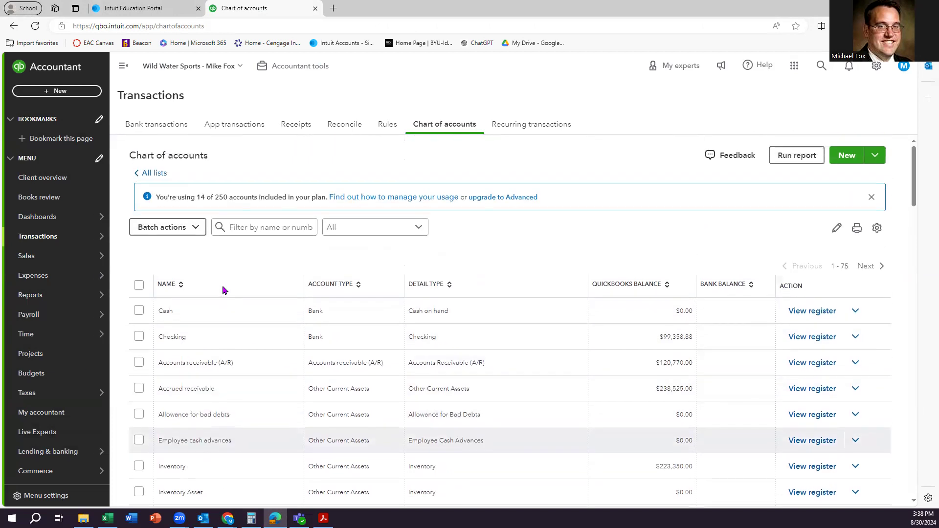
{"action": "scroll", "coordinate": [246, 323], "scroll_direction": "down", "scroll_amount": 5}
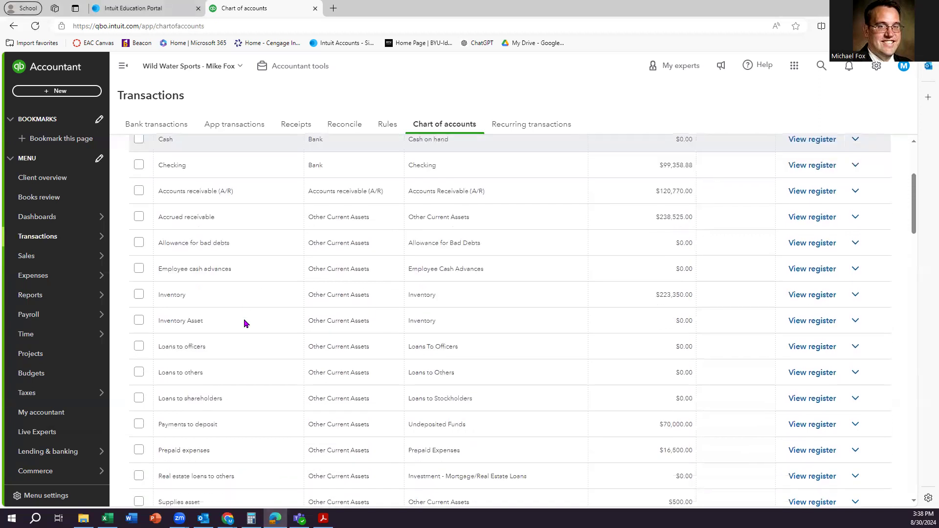
{"action": "scroll", "coordinate": [244, 321], "scroll_direction": "down", "scroll_amount": 6}
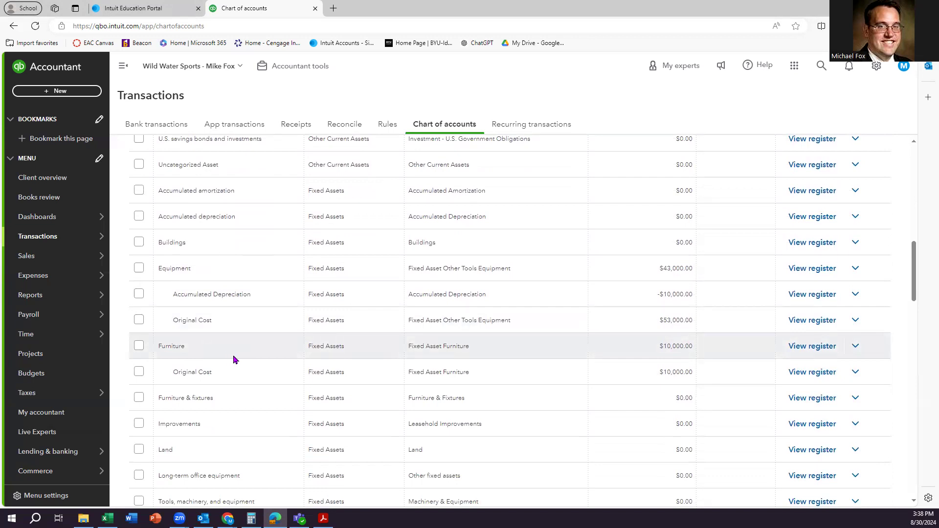
{"action": "left_click", "coordinate": [855, 347]}
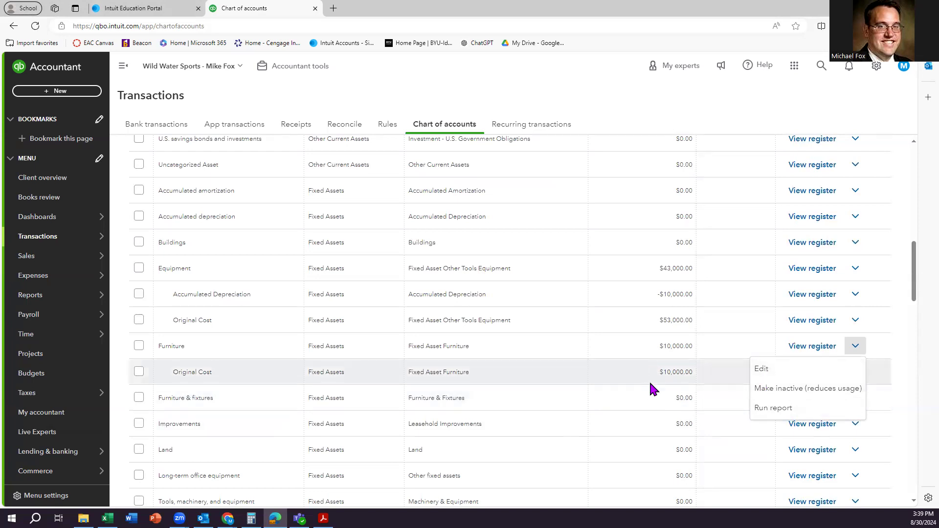
{"action": "scroll", "coordinate": [685, 384], "scroll_direction": "up", "scroll_amount": 10}
{"action": "scroll", "coordinate": [687, 385], "scroll_direction": "up", "scroll_amount": 2}
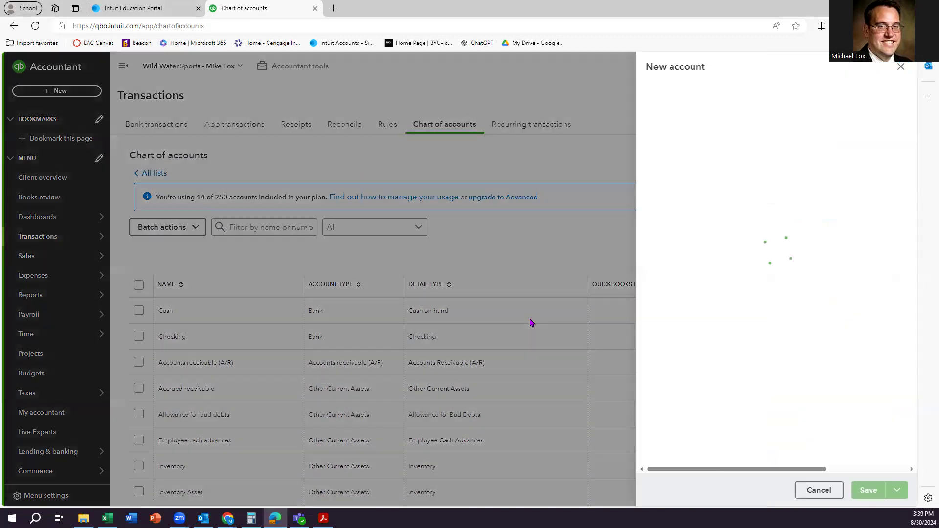
Create a Depreciation account, Fixed Assets type with Accumulated Depreciation detail, under parent Furniture.
{"action": "left_click", "coordinate": [688, 107]}
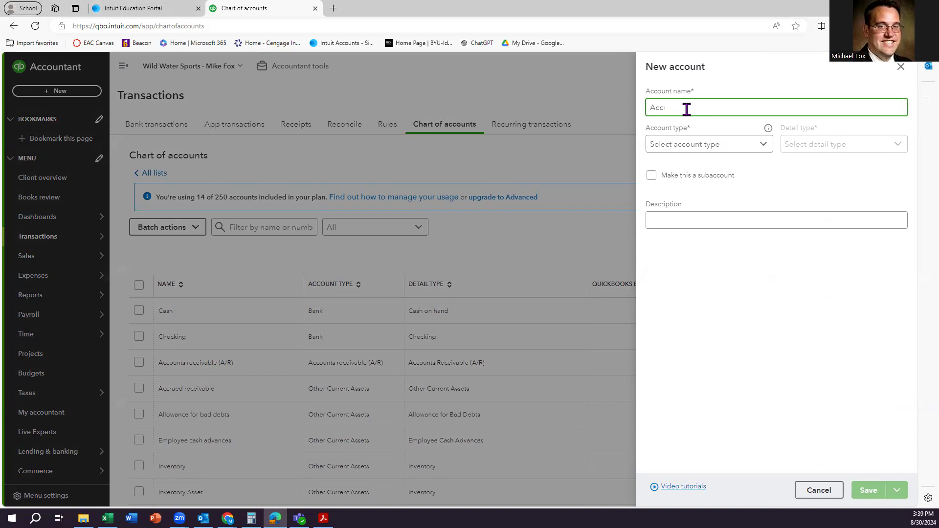
{"action": "type", "text": "Dep"}
{"action": "left_click", "coordinate": [756, 151]}
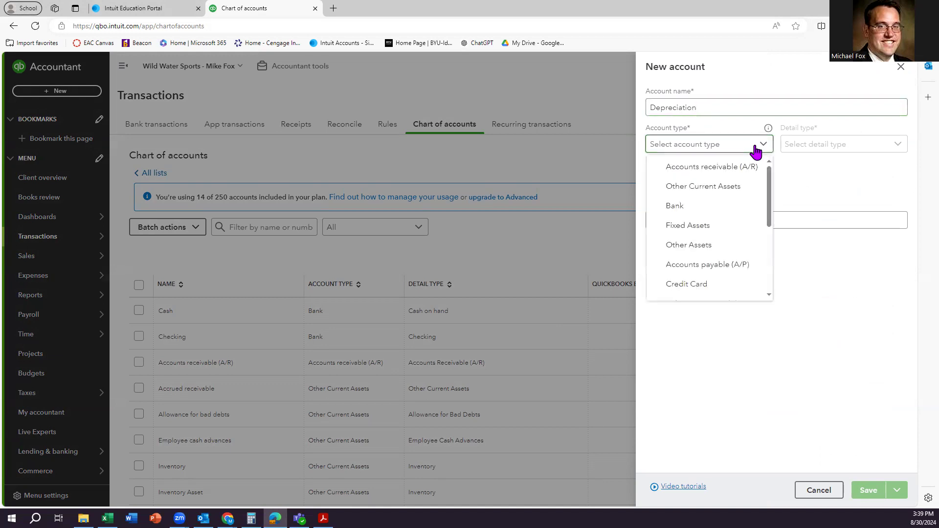
{"action": "left_click", "coordinate": [699, 223]}
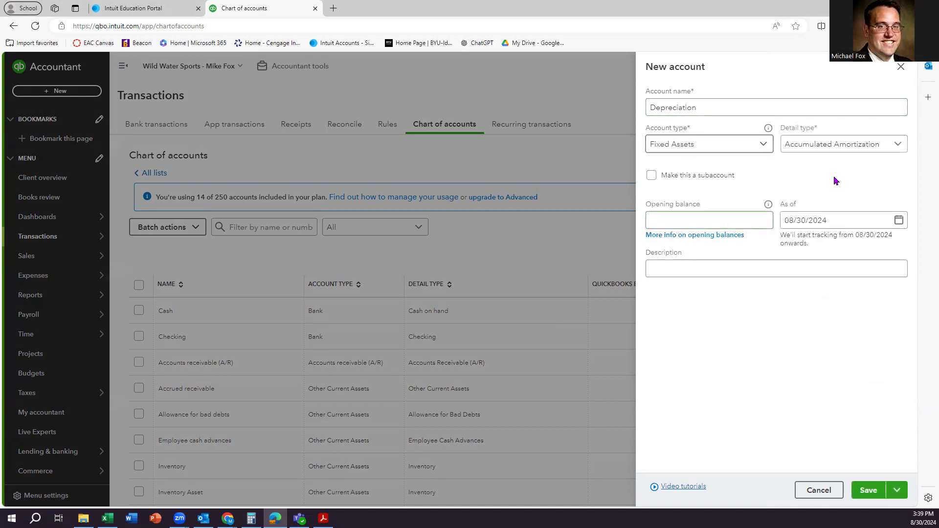
{"action": "left_click", "coordinate": [875, 150]}
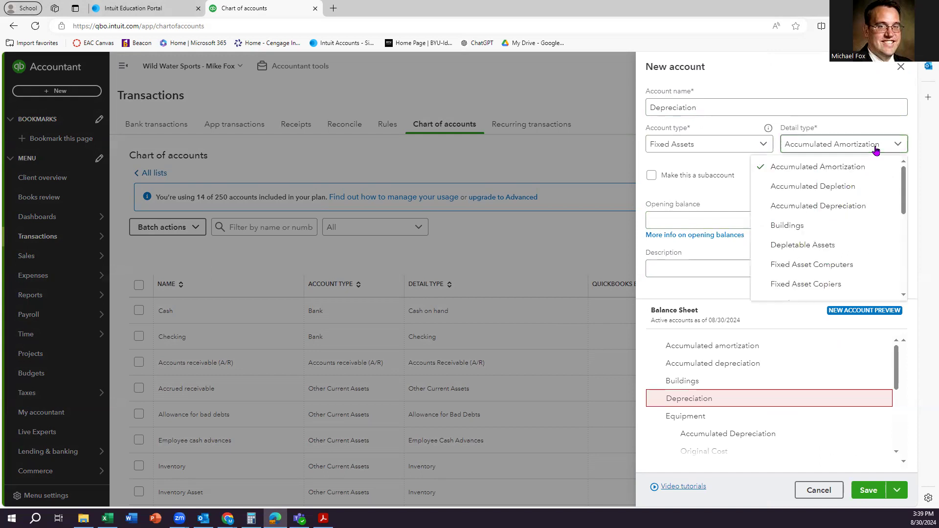
{"action": "left_click", "coordinate": [845, 213]}
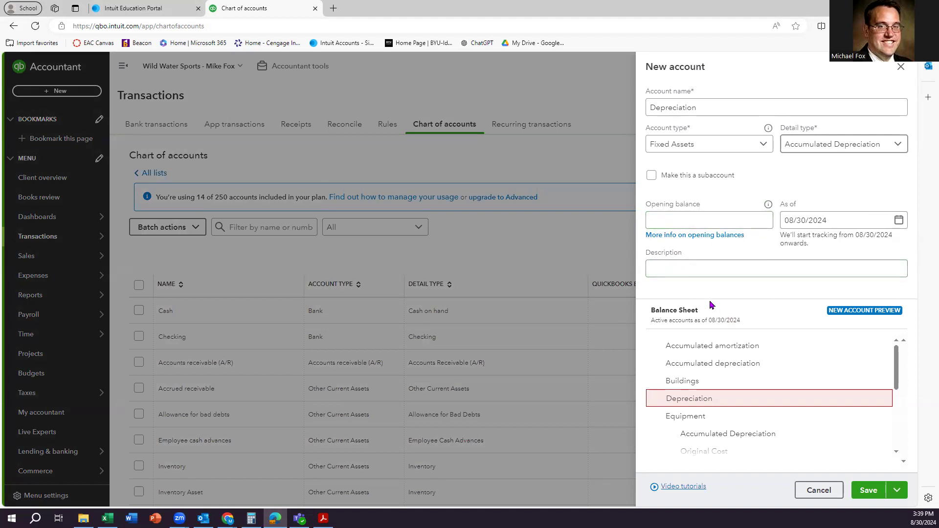
{"action": "left_click", "coordinate": [652, 175]}
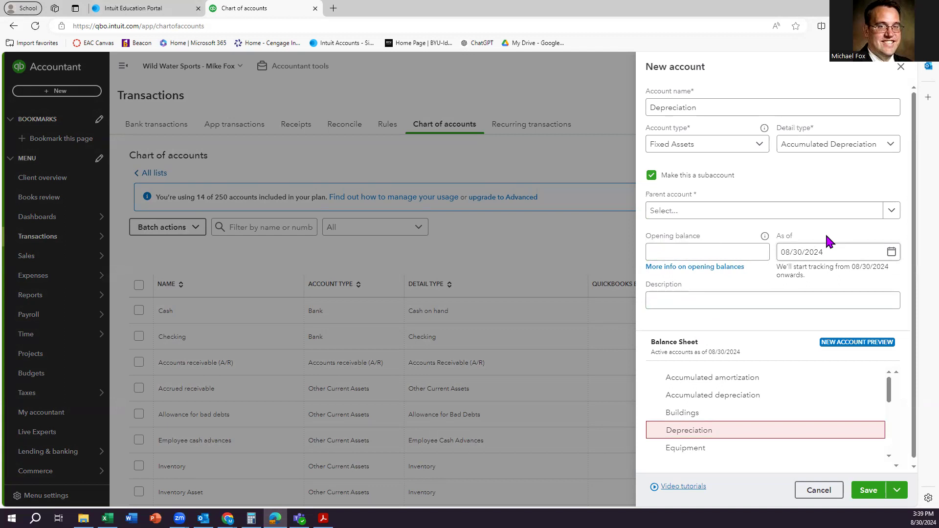
{"action": "left_click", "coordinate": [890, 210]}
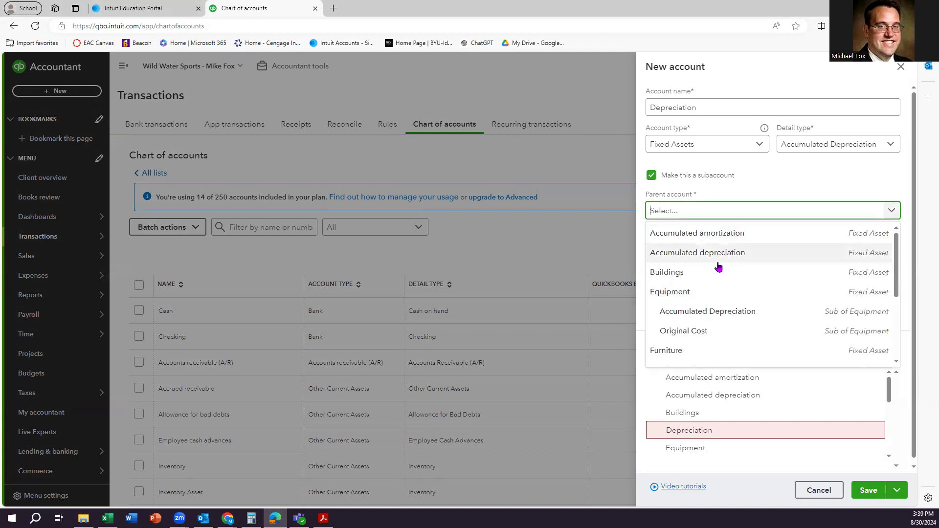
{"action": "left_click", "coordinate": [682, 351]}
{"action": "left_click", "coordinate": [867, 491]}
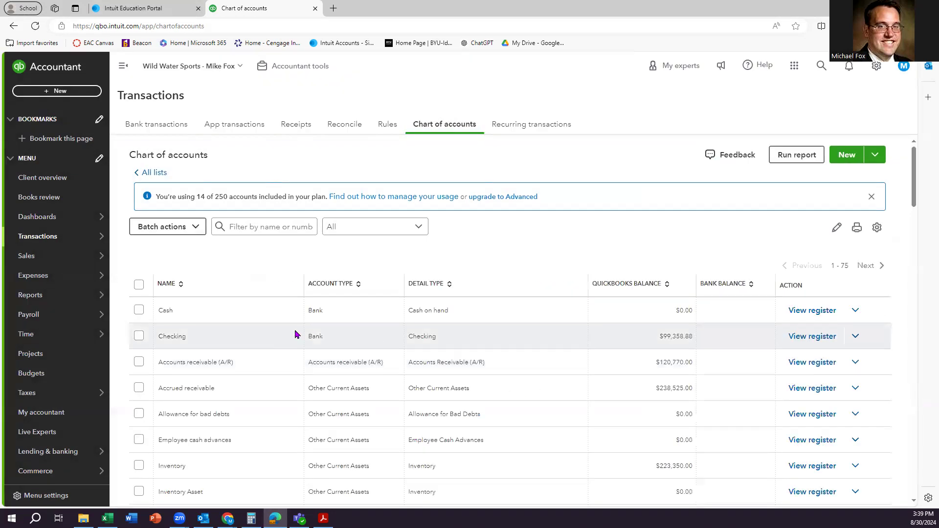
Scroll to Furniture and open the actions menu on its Depreciation subaccount row.
{"action": "scroll", "coordinate": [296, 335], "scroll_direction": "down", "scroll_amount": 7}
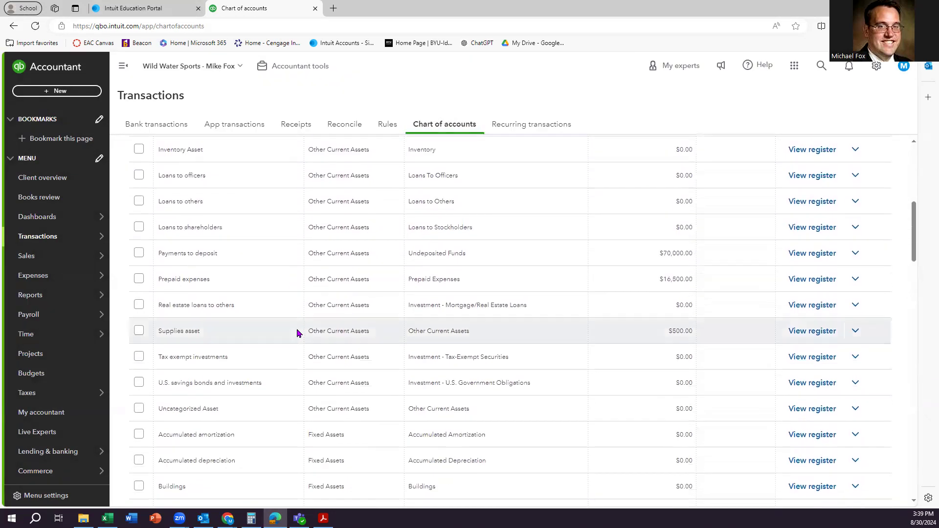
{"action": "scroll", "coordinate": [297, 333], "scroll_direction": "up", "scroll_amount": 5}
{"action": "scroll", "coordinate": [300, 333], "scroll_direction": "down", "scroll_amount": 7}
{"action": "scroll", "coordinate": [300, 335], "scroll_direction": "down", "scroll_amount": 3}
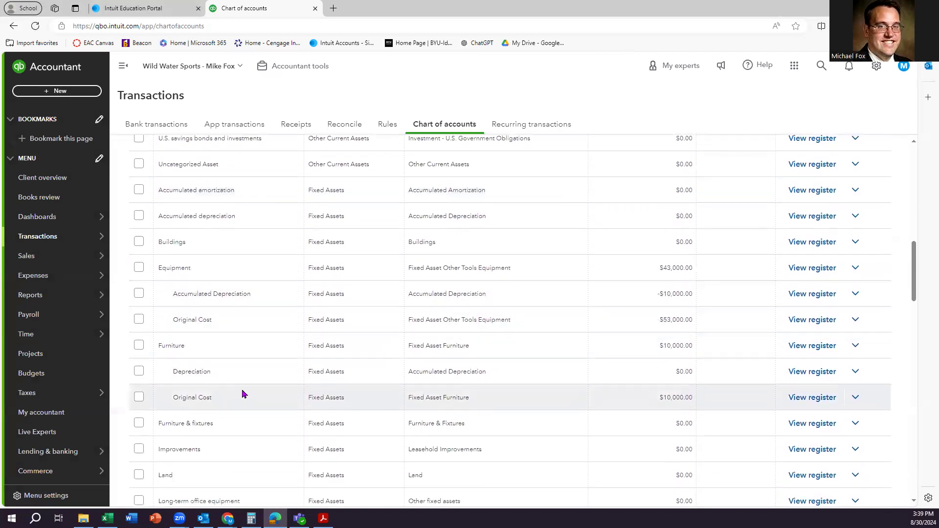
{"action": "left_click", "coordinate": [855, 373]}
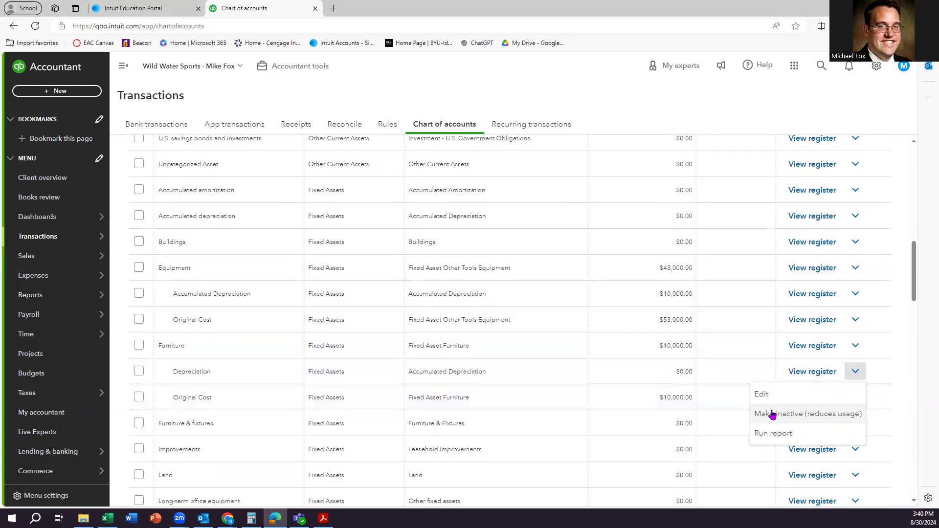
Edit the Furniture subaccount, prefixing 'Accumulated' to make it 'Accumulated Depreciation', and save.
{"action": "left_click", "coordinate": [763, 394]}
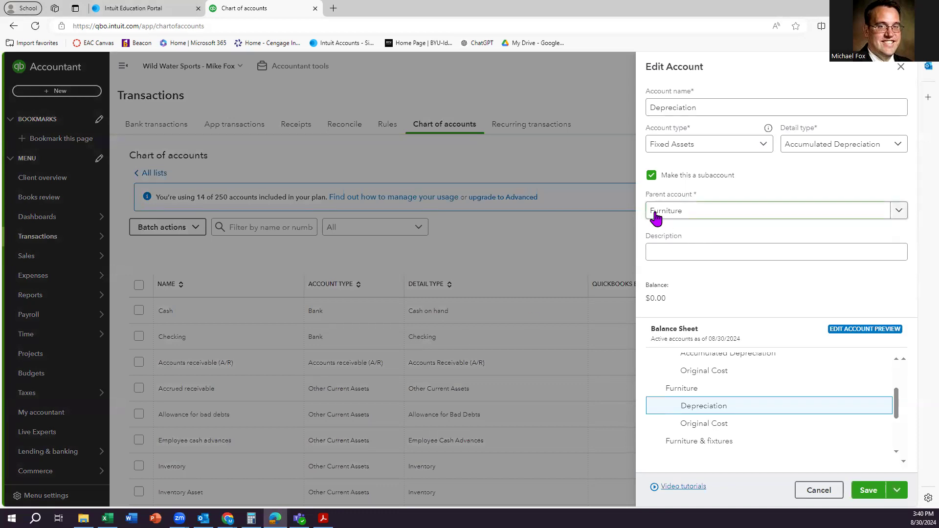
{"action": "left_click", "coordinate": [650, 108]}
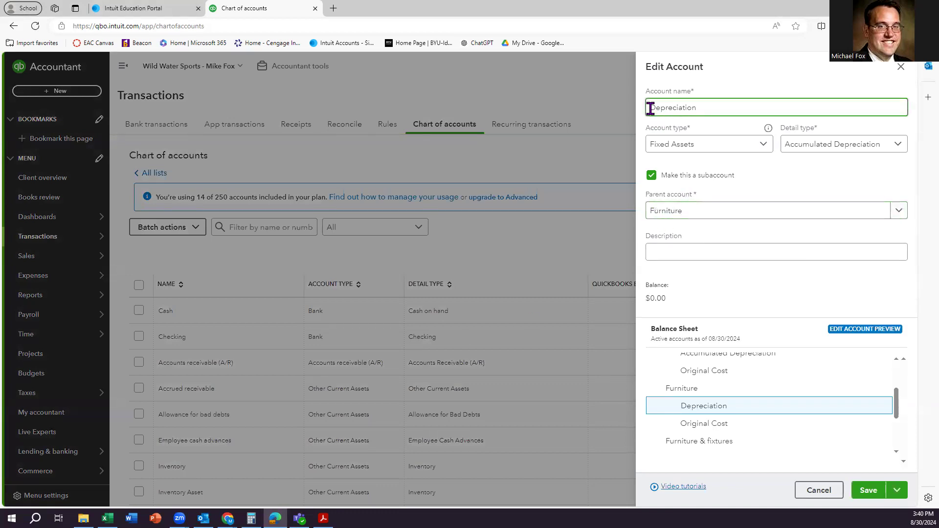
{"action": "type", "text": "Accumulated"}
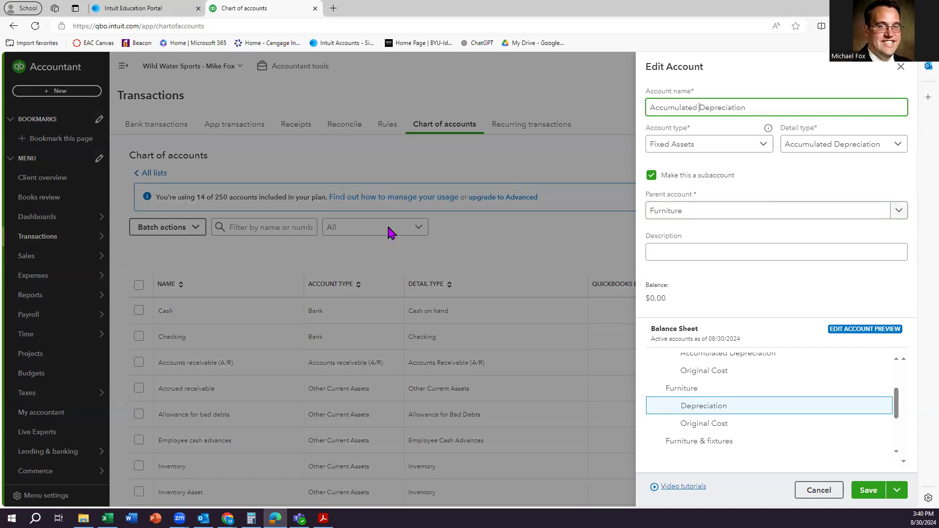
{"action": "left_click", "coordinate": [869, 491]}
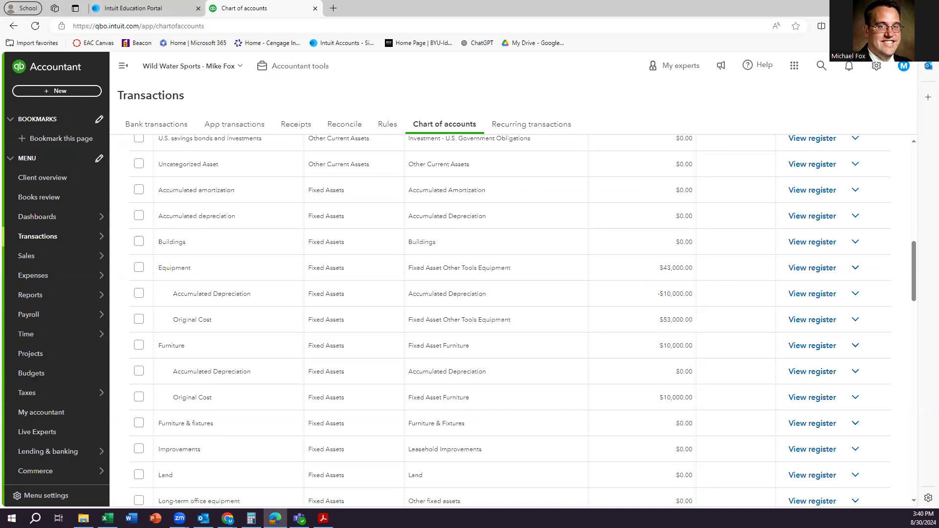
Scroll through the chart of accounts, briefly opening and closing the extra new-account options.
{"action": "scroll", "coordinate": [303, 335], "scroll_direction": "up", "scroll_amount": 7}
{"action": "scroll", "coordinate": [304, 336], "scroll_direction": "down", "scroll_amount": 3}
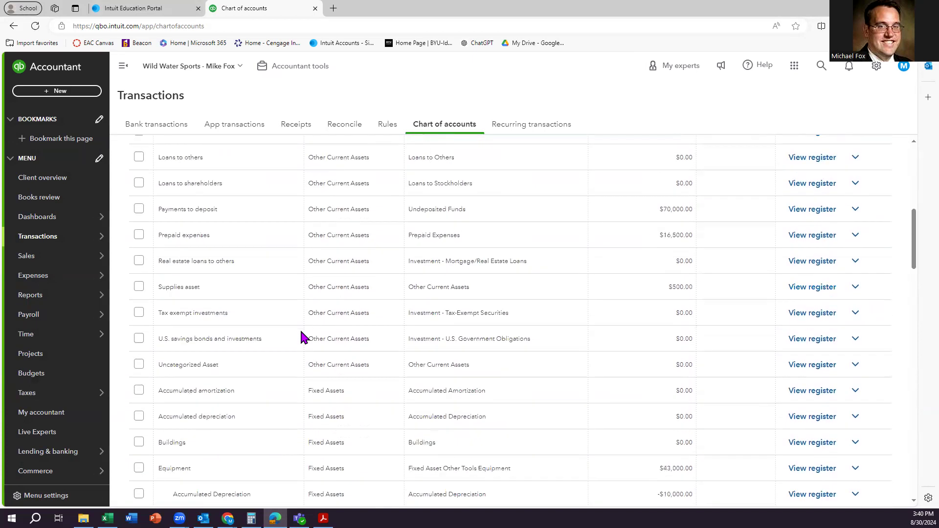
{"action": "left_click_drag", "start_coordinate": [914, 237], "coordinate": [919, 174]}
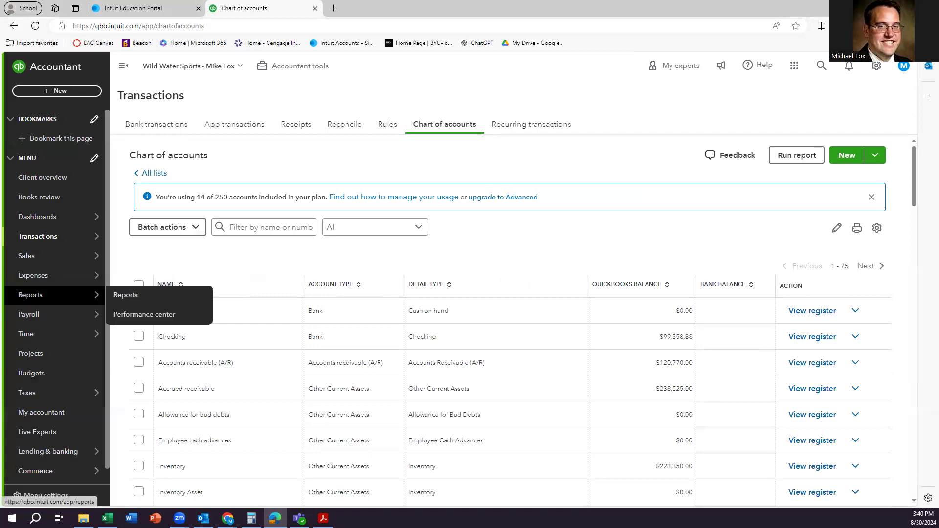
{"action": "left_click", "coordinate": [57, 296]}
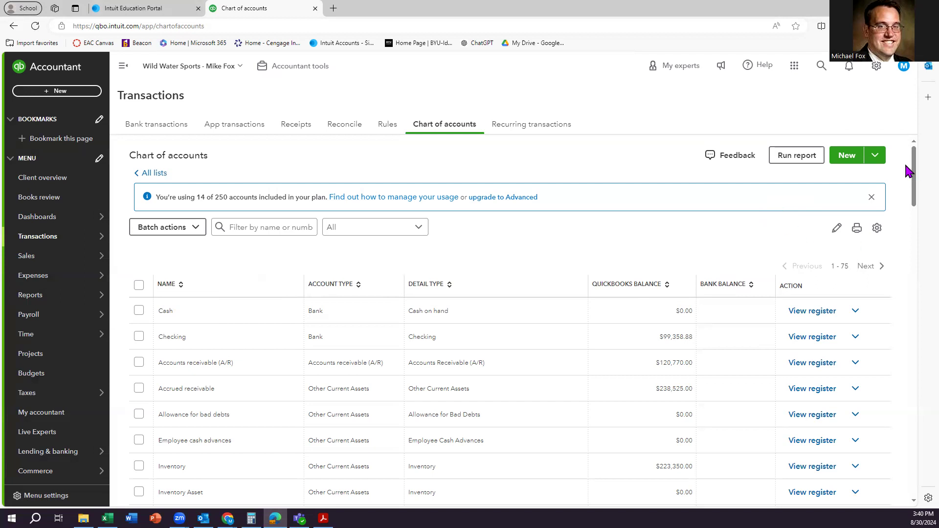
{"action": "left_click_drag", "start_coordinate": [916, 163], "coordinate": [916, 104]}
{"action": "left_click", "coordinate": [875, 157]}
{"action": "left_click", "coordinate": [876, 162]}
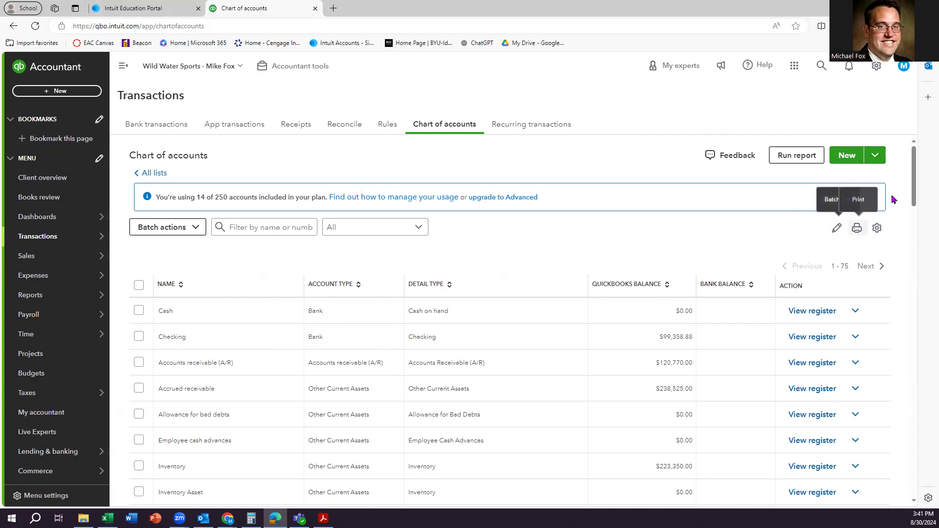
{"action": "left_click_drag", "start_coordinate": [914, 199], "coordinate": [905, 492]}
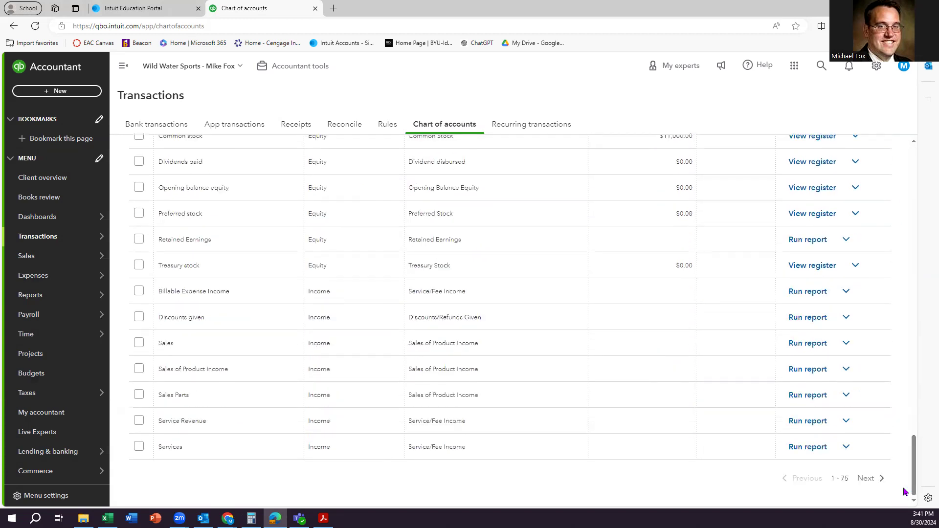
Page forward twice to the final page, accounts 151–173, and scan its Other Expense accounts.
{"action": "left_click", "coordinate": [881, 478]}
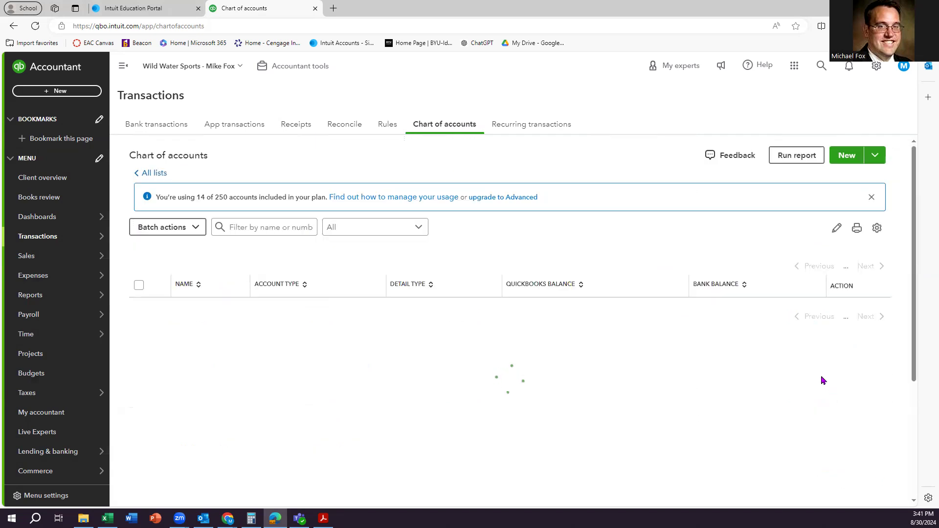
{"action": "scroll", "coordinate": [821, 375], "scroll_direction": "down", "scroll_amount": 15}
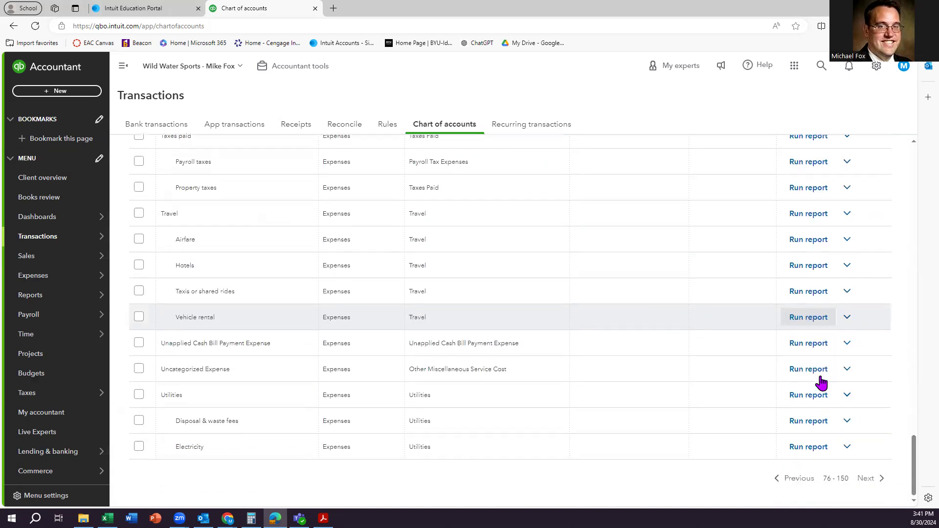
{"action": "left_click", "coordinate": [881, 478]}
{"action": "scroll", "coordinate": [841, 434], "scroll_direction": "down", "scroll_amount": 10}
{"action": "scroll", "coordinate": [841, 434], "scroll_direction": "down", "scroll_amount": 2}
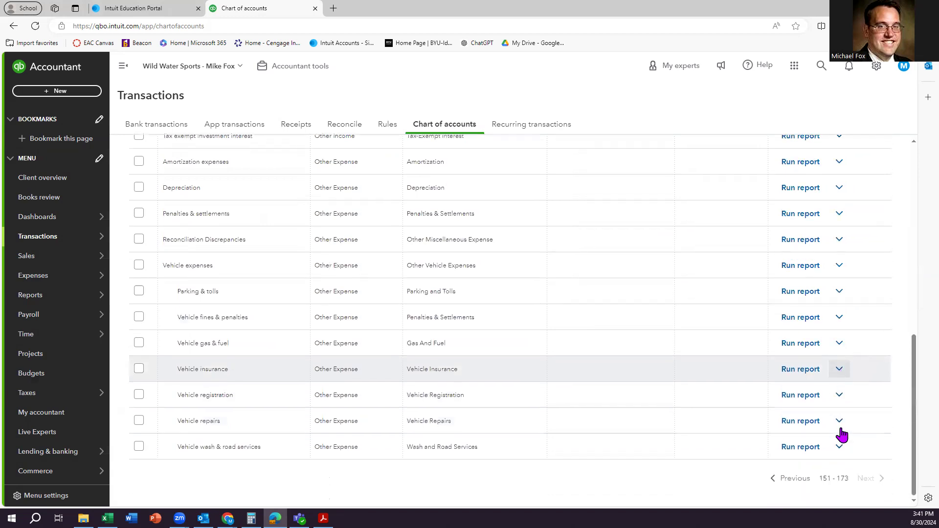
{"action": "scroll", "coordinate": [872, 469], "scroll_direction": "up", "scroll_amount": 2}
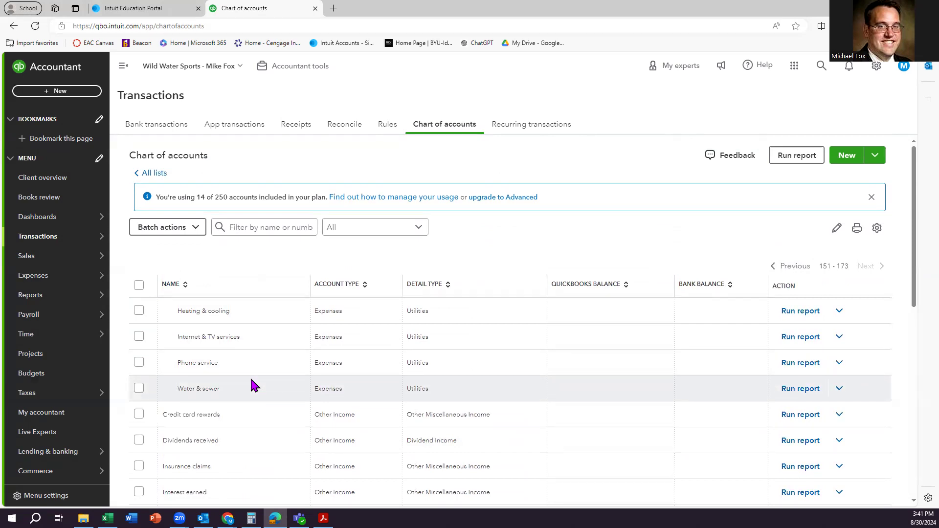
{"action": "scroll", "coordinate": [253, 375], "scroll_direction": "down", "scroll_amount": 5}
{"action": "scroll", "coordinate": [254, 372], "scroll_direction": "down", "scroll_amount": 3}
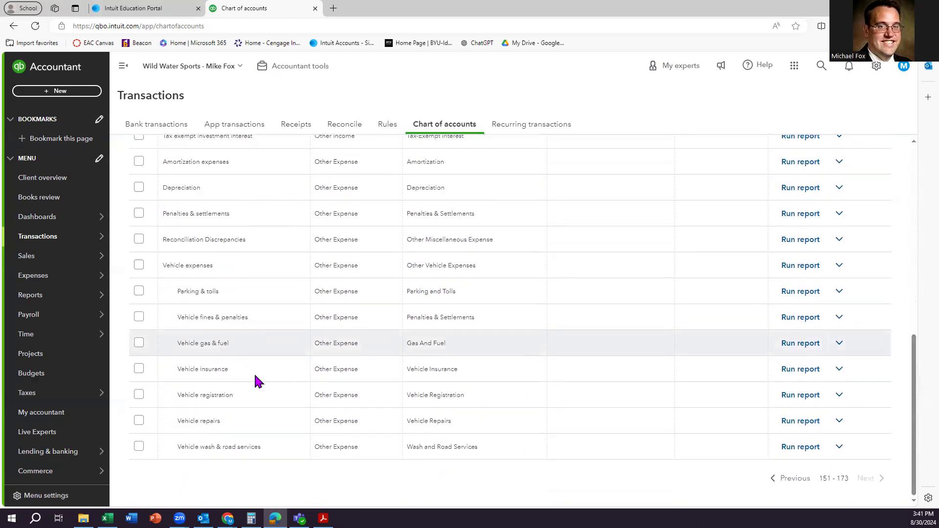
{"action": "scroll", "coordinate": [254, 374], "scroll_direction": "up", "scroll_amount": 8}
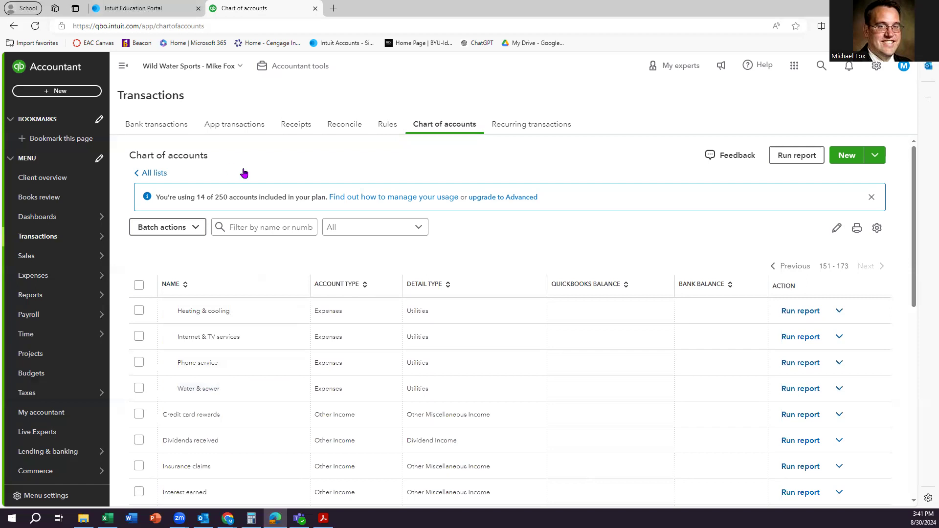
Return to the chart of accounts and filter the list by 'dep'.
{"action": "left_click", "coordinate": [147, 174]}
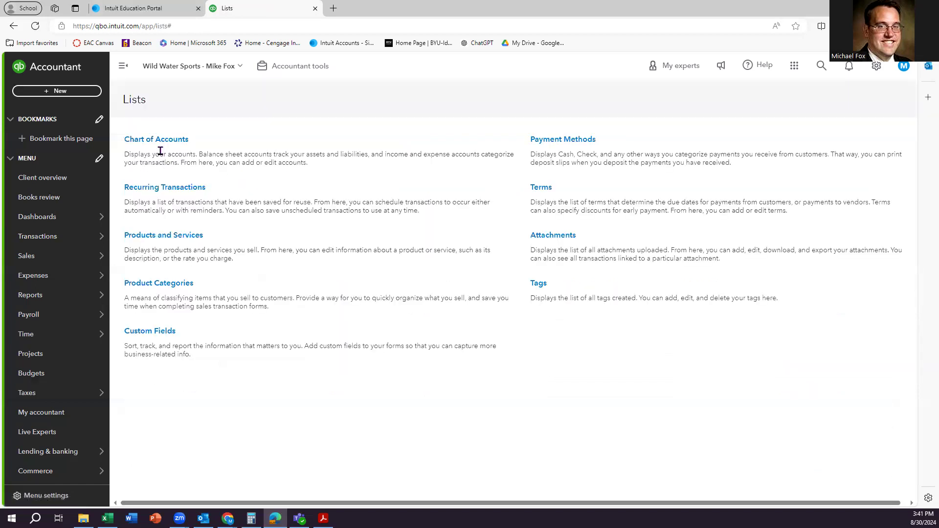
{"action": "left_click", "coordinate": [164, 141]}
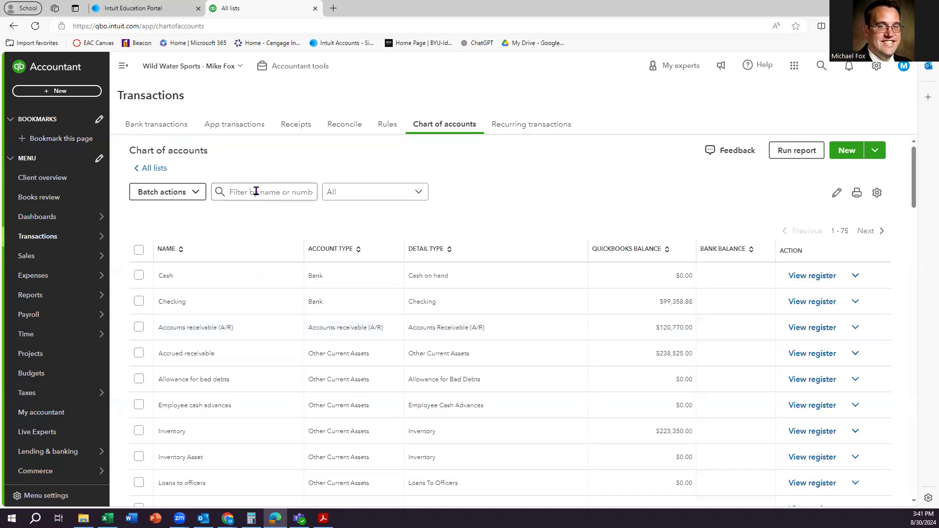
{"action": "left_click", "coordinate": [255, 222]}
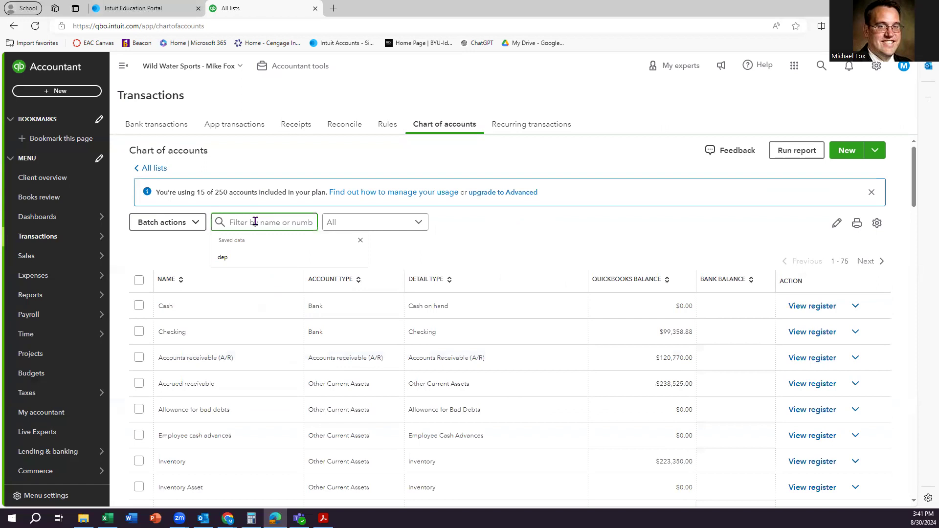
{"action": "type", "text": "dep"}
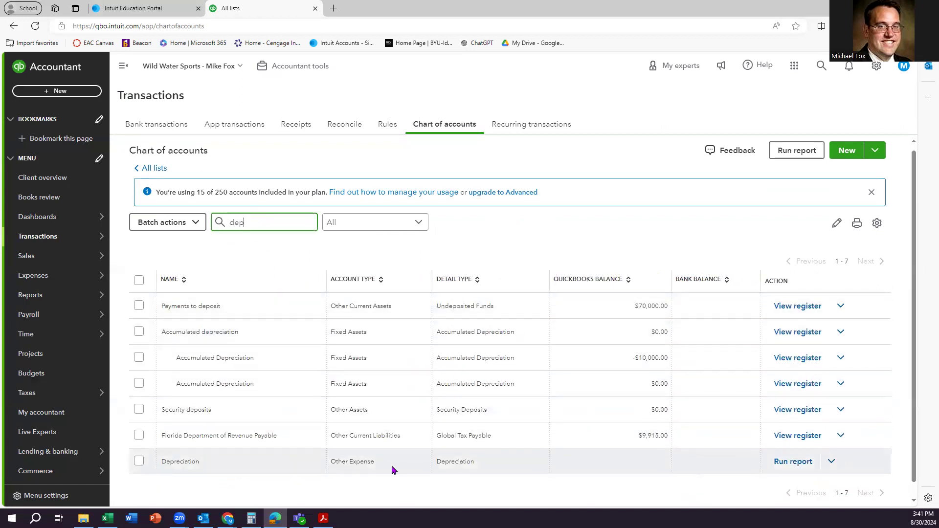
Rename the Other Expense Depreciation account to 'Depreciation expense', save, and clear the 'dep' filter.
{"action": "left_click", "coordinate": [831, 461]}
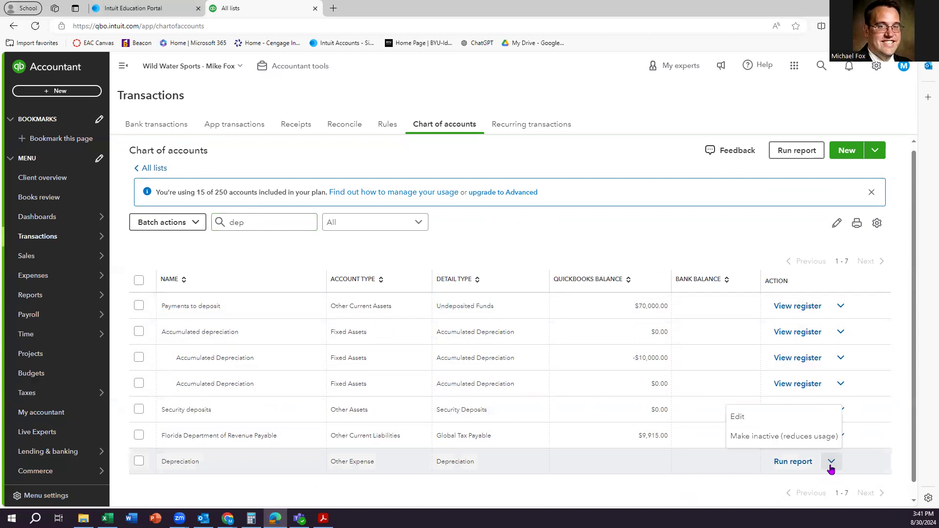
{"action": "left_click", "coordinate": [777, 422]}
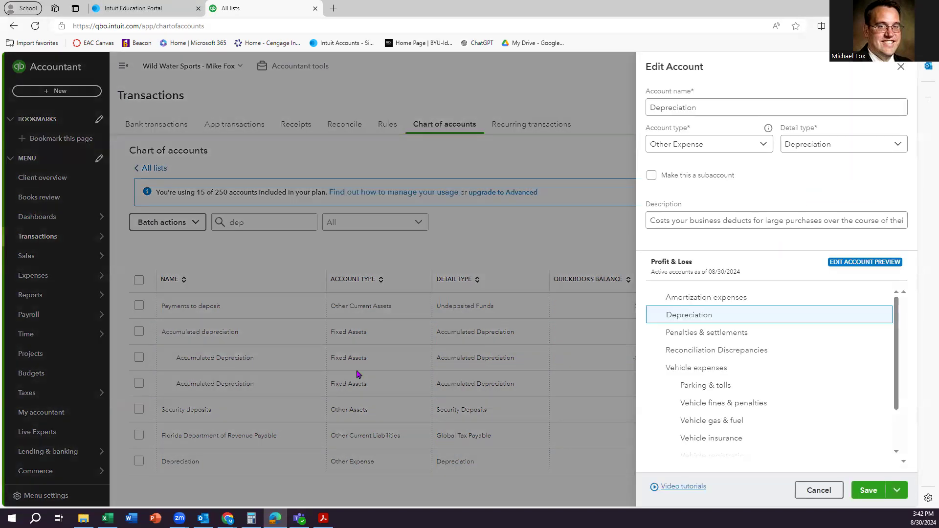
{"action": "left_click", "coordinate": [721, 106]}
{"action": "type", "text": "expese"}
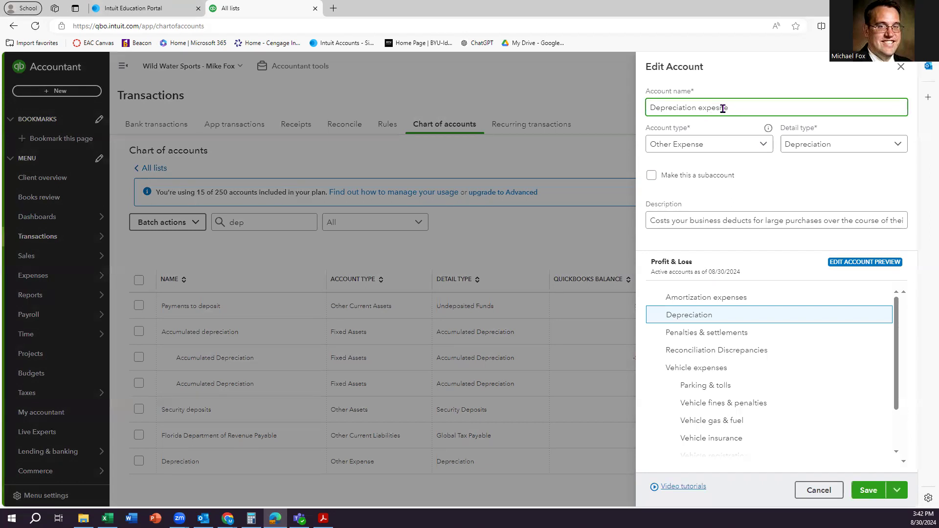
{"action": "key", "text": "BackSpace"}
{"action": "key", "text": "BackSpace"}
{"action": "type", "text": "nse"}
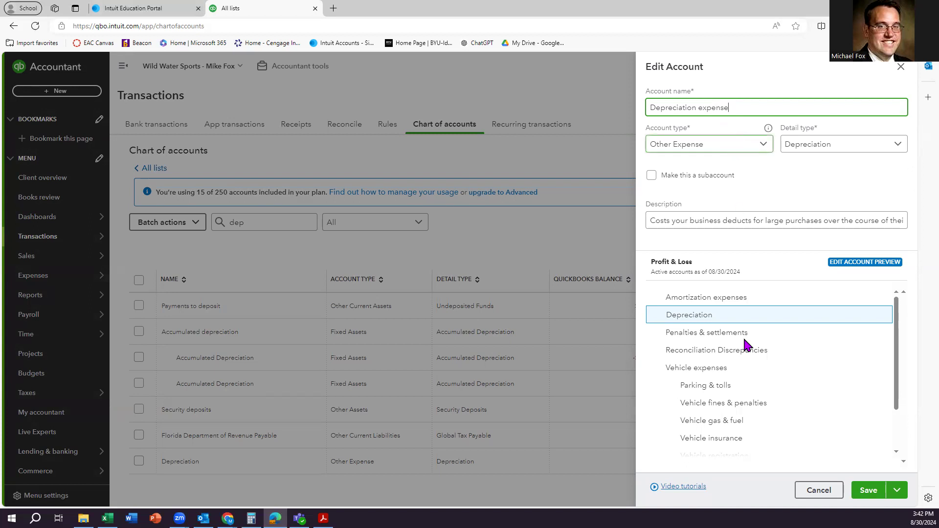
{"action": "left_click", "coordinate": [868, 490]}
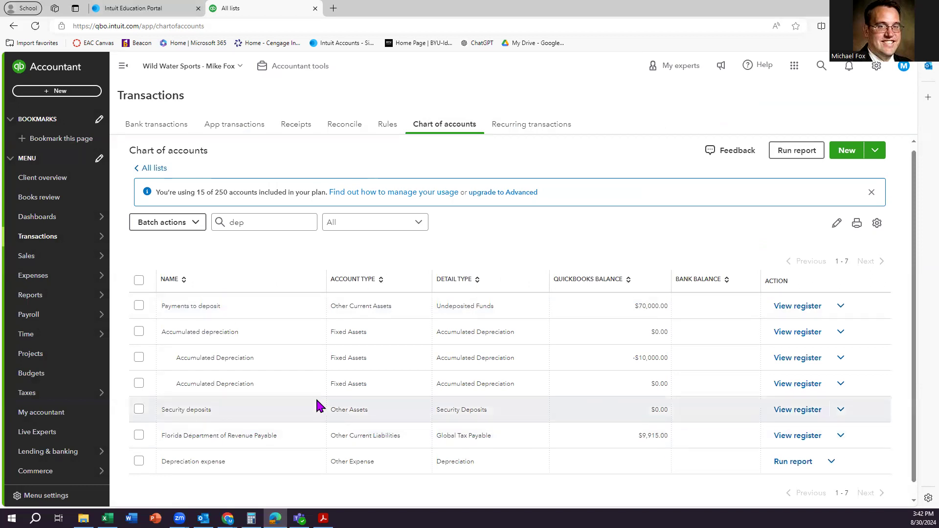
{"action": "double_click", "coordinate": [253, 224]}
{"action": "key", "text": "BackSpace"}
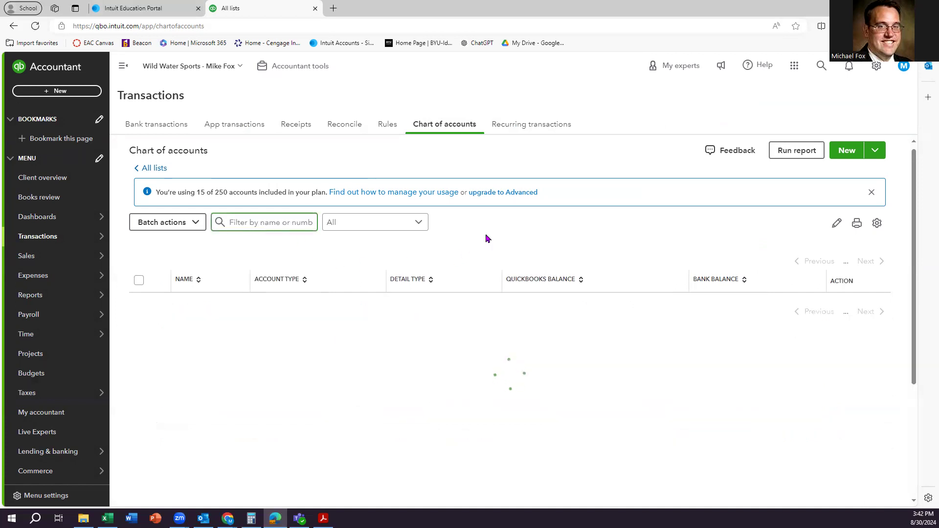
Start a new journal entry debiting Depreciation expense $1,250 on line 1.
{"action": "left_click", "coordinate": [74, 93]}
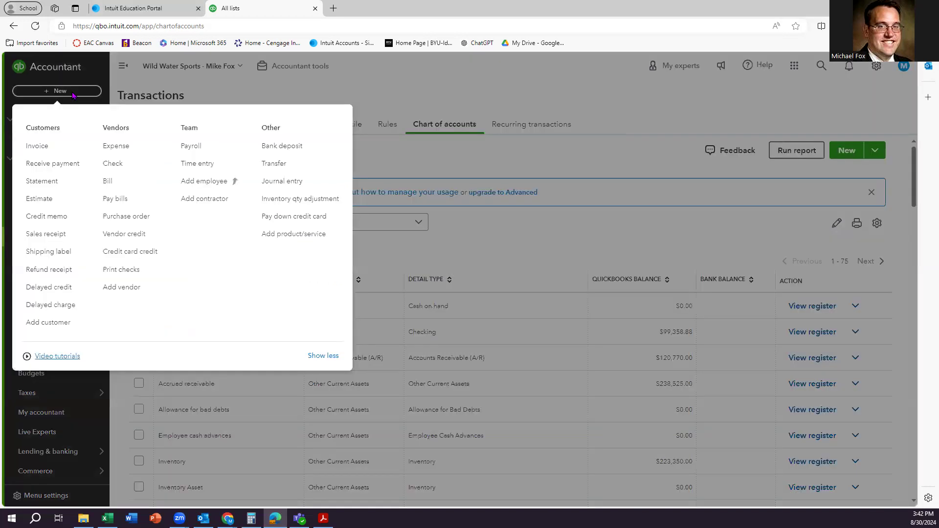
{"action": "left_click", "coordinate": [274, 189]}
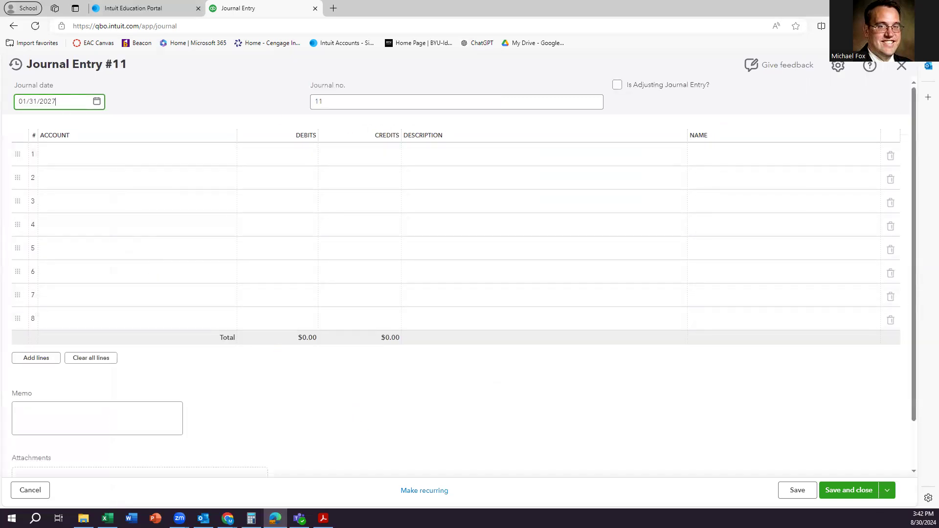
{"action": "left_click", "coordinate": [82, 162]}
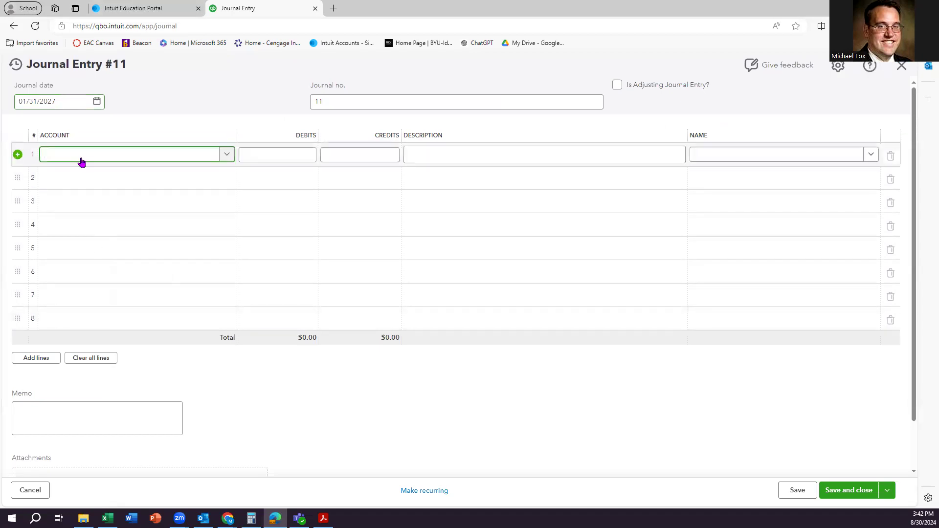
{"action": "type", "text": "dep"}
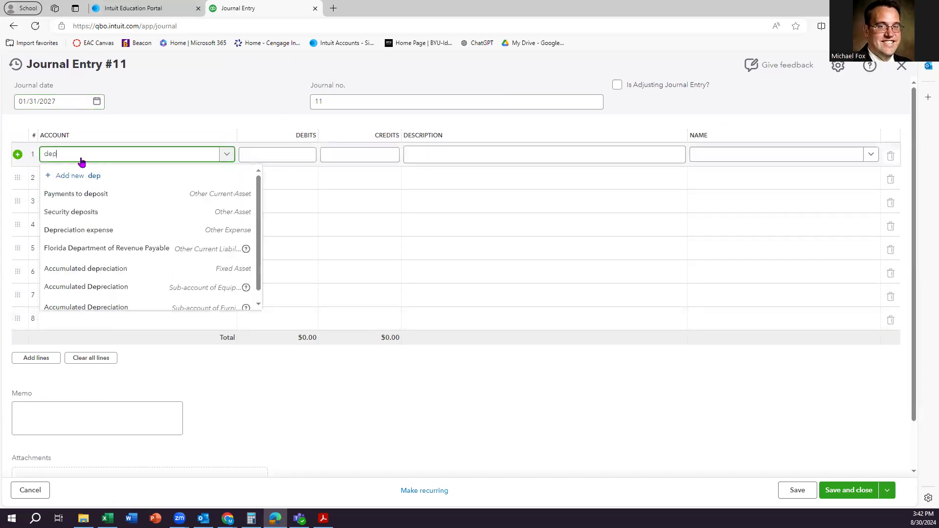
{"action": "left_click", "coordinate": [98, 230]}
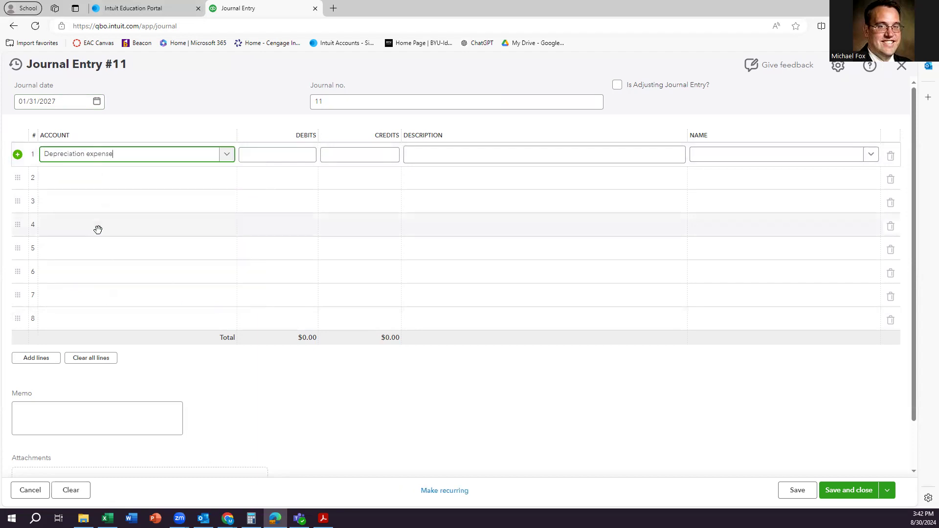
{"action": "left_click", "coordinate": [281, 154]}
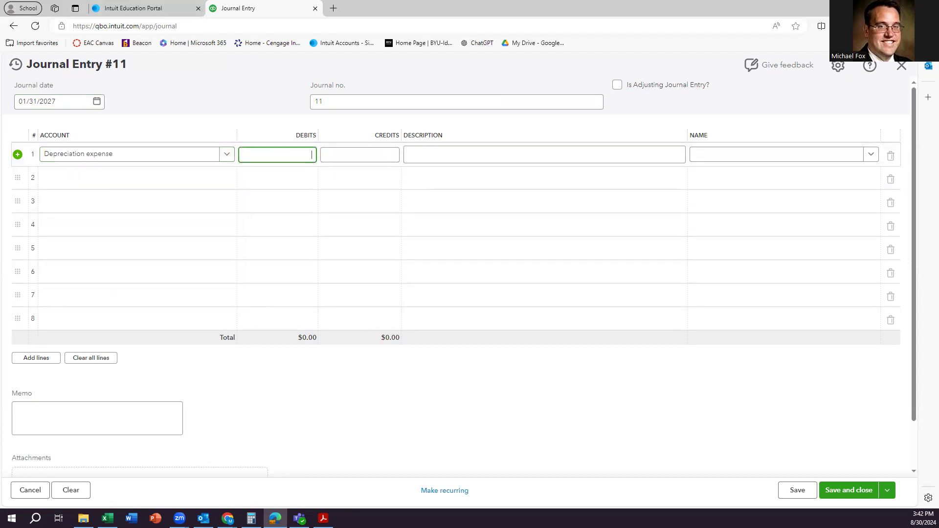
{"action": "type", "text": "1250"}
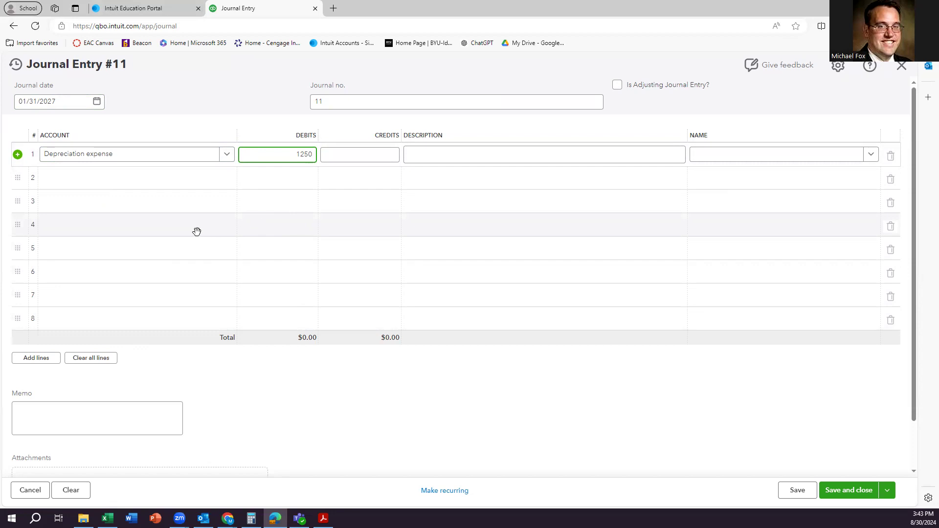
{"action": "left_click", "coordinate": [94, 181]}
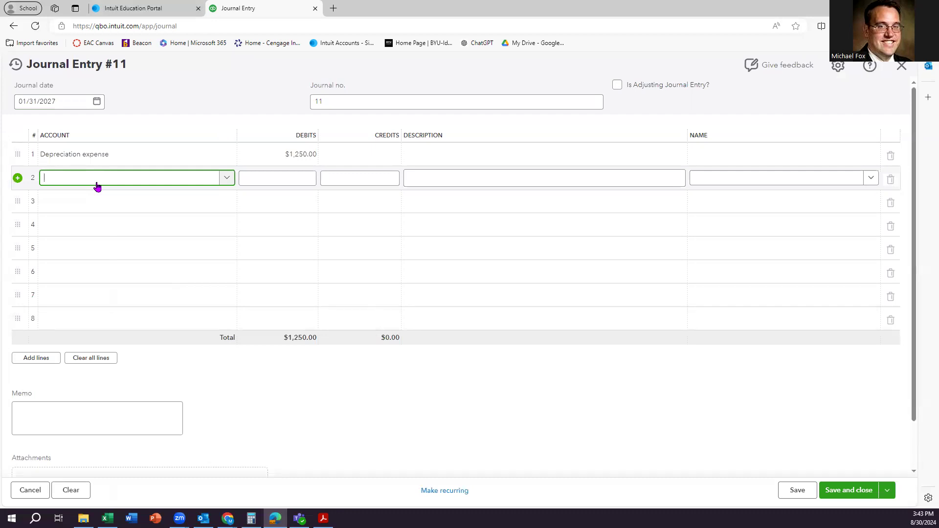
Credit Equipment:Accumulated Depreciation $1,000 on line 2.
{"action": "type", "text": "Equipment:"}
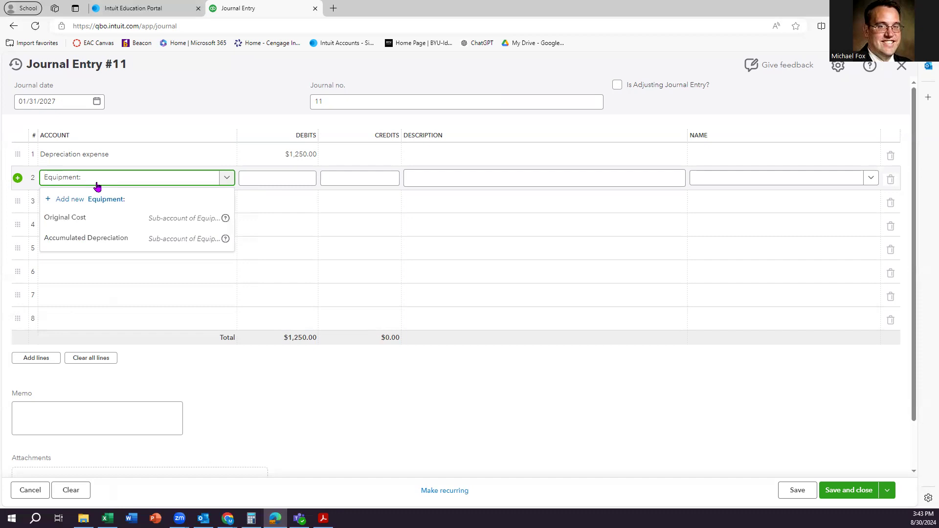
{"action": "left_click", "coordinate": [116, 238]}
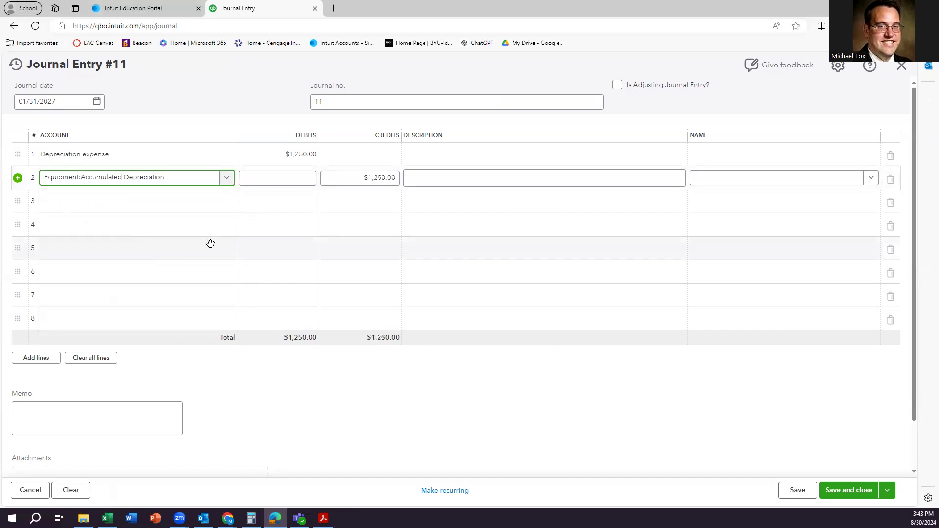
{"action": "left_click", "coordinate": [347, 178]}
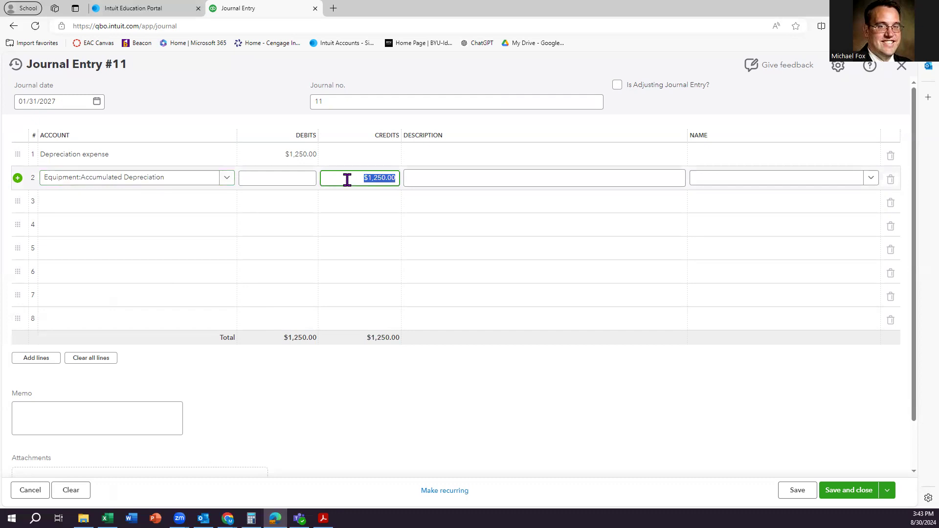
{"action": "type", "text": "1000"}
{"action": "left_click", "coordinate": [124, 206]}
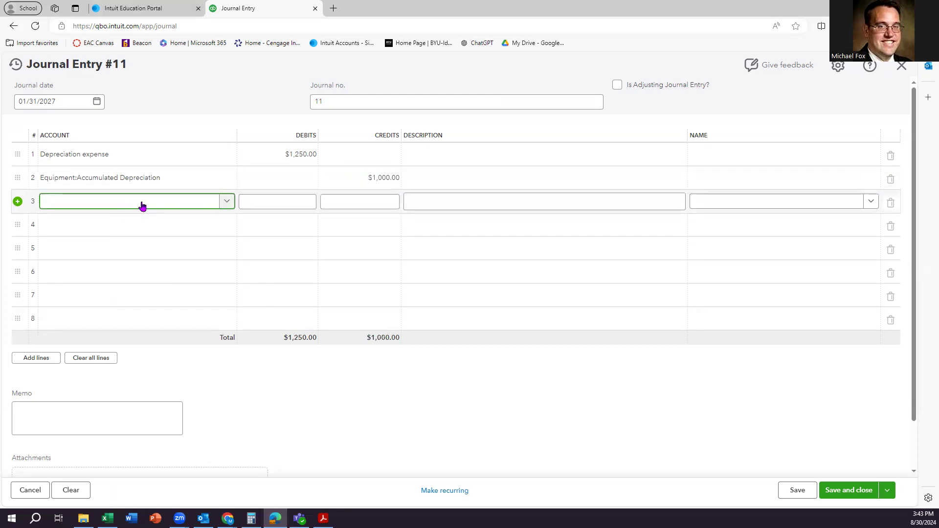
Set line 3 to Furniture:Accumulated Depreciation for the $250 credit and save entry #11.
{"action": "type", "text": "Furniture"}
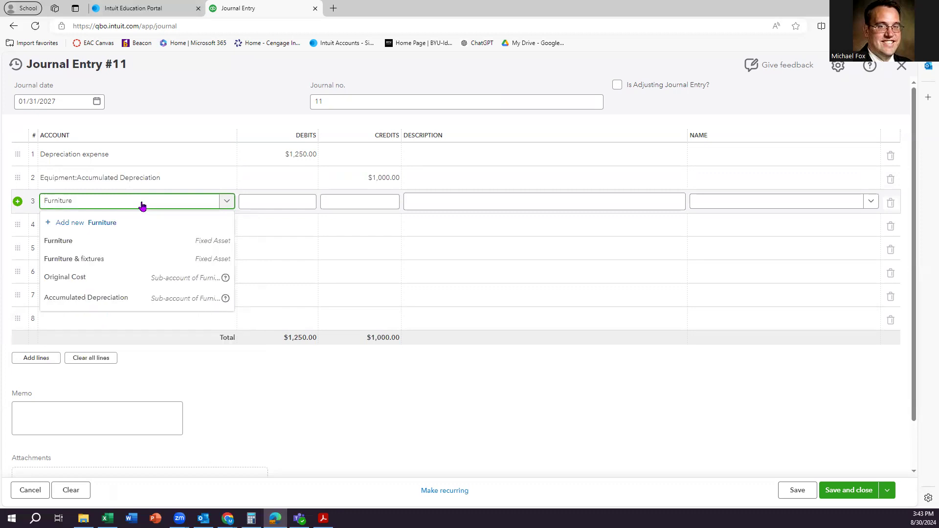
{"action": "left_click", "coordinate": [101, 303]}
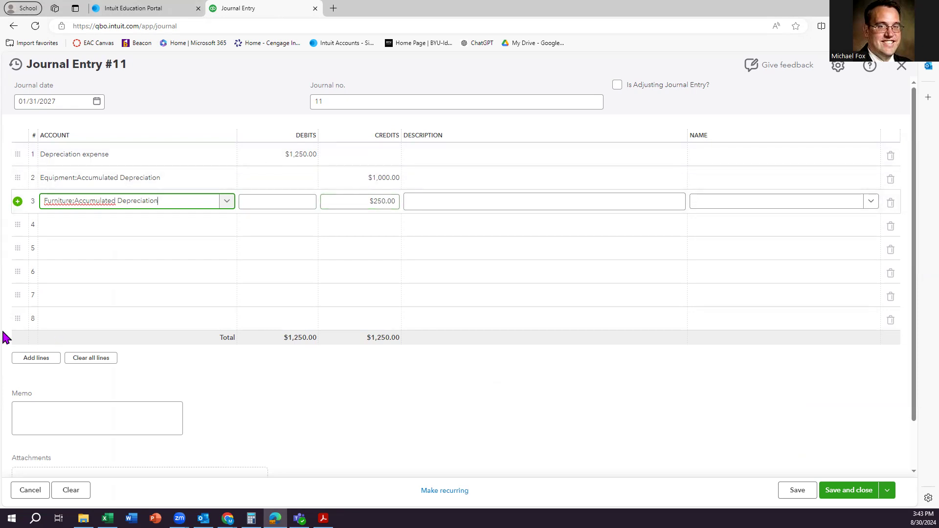
{"action": "left_click", "coordinate": [859, 495]}
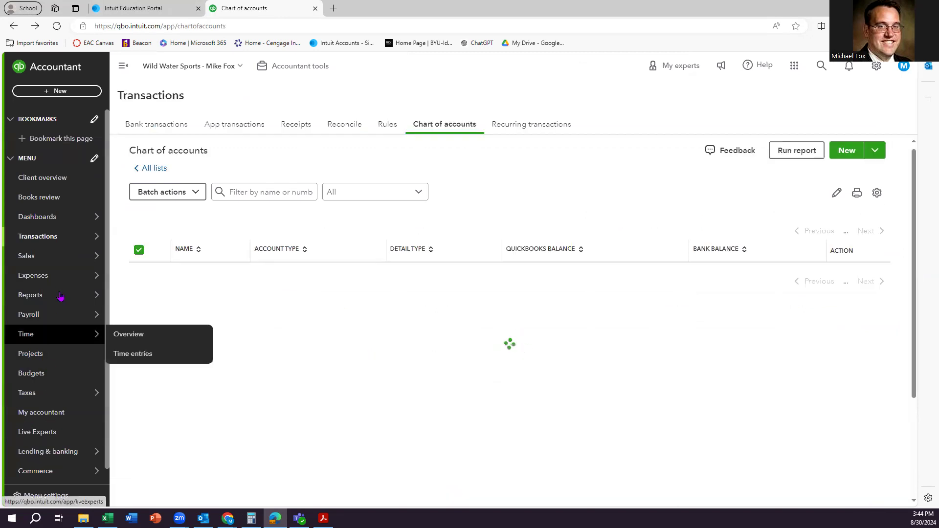
Open the Trial Balance report and check the accumulated depreciation rows and $993,284.66 totals.
{"action": "mouse_move", "coordinate": [50, 300]}
{"action": "left_click", "coordinate": [203, 295]}
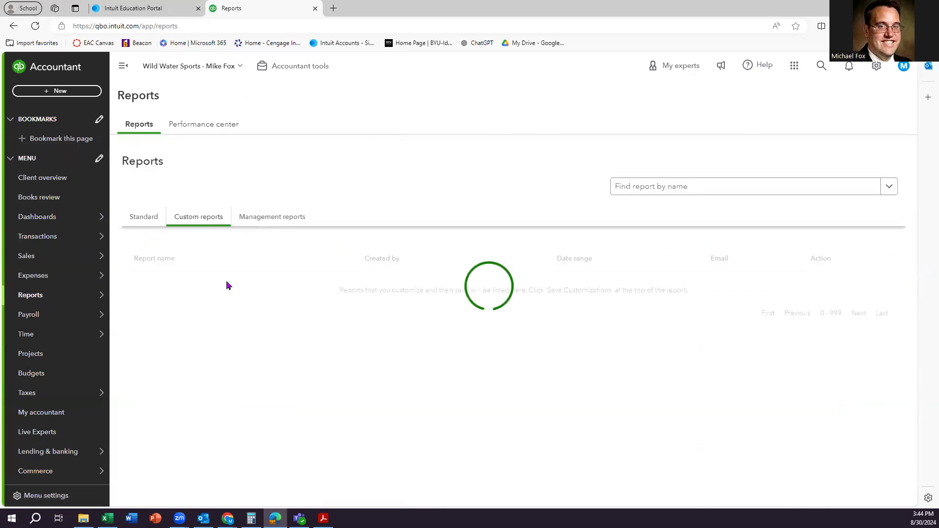
{"action": "left_click", "coordinate": [154, 357]}
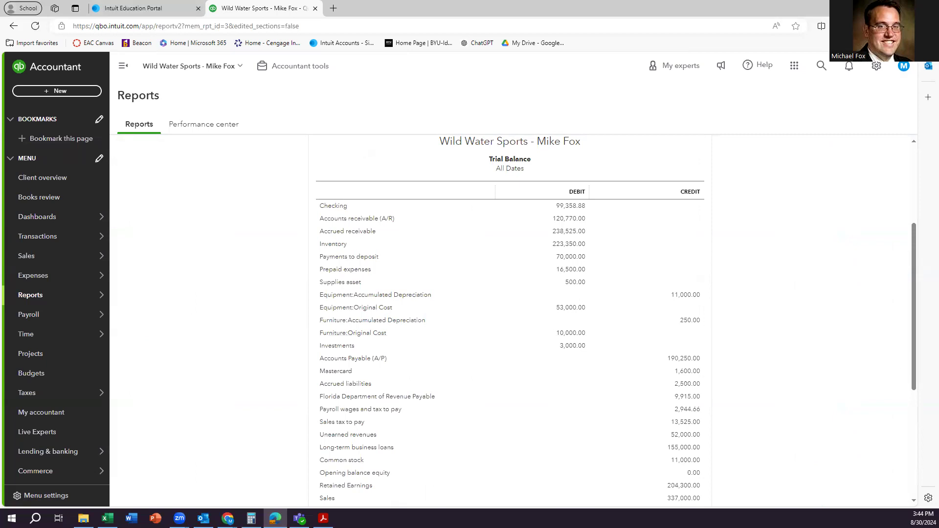
{"action": "scroll", "coordinate": [218, 367], "scroll_direction": "down", "scroll_amount": 3}
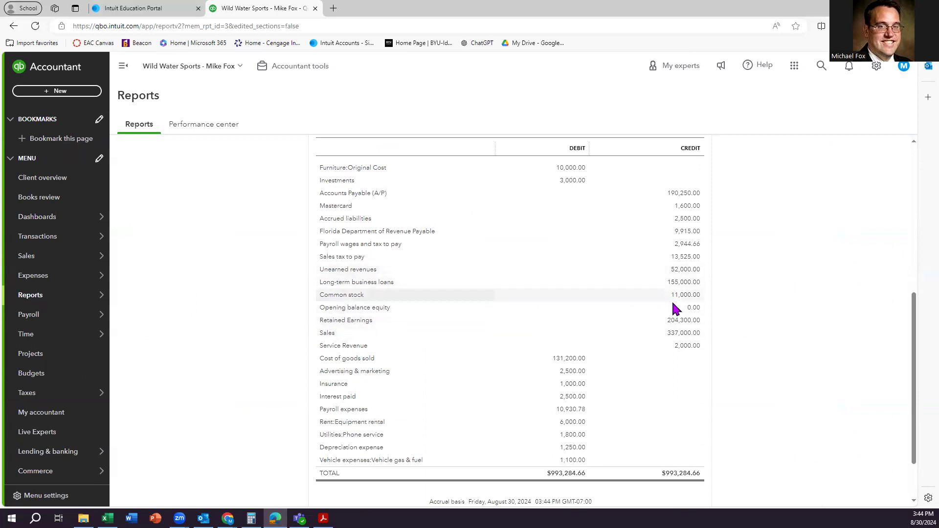
{"action": "scroll", "coordinate": [677, 309], "scroll_direction": "down", "scroll_amount": 1}
{"action": "scroll", "coordinate": [680, 313], "scroll_direction": "up", "scroll_amount": 2}
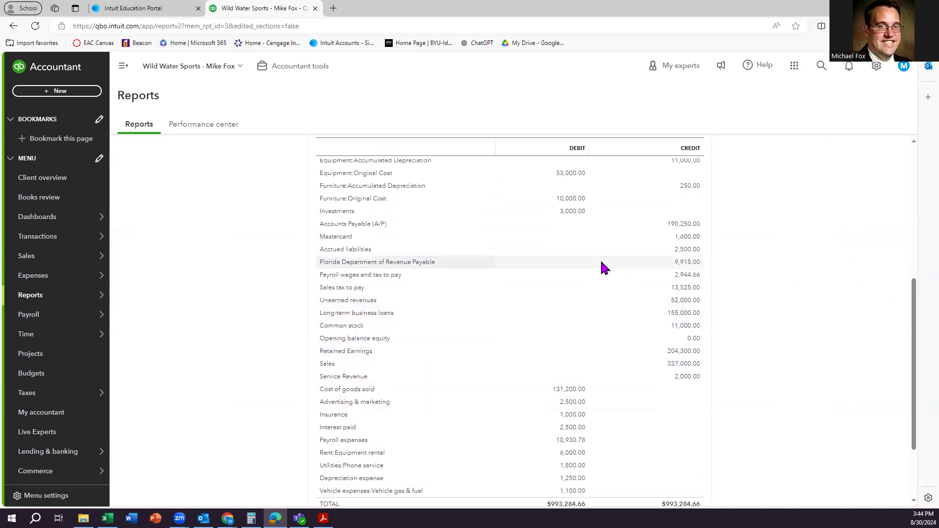
{"action": "scroll", "coordinate": [641, 269], "scroll_direction": "up", "scroll_amount": 2}
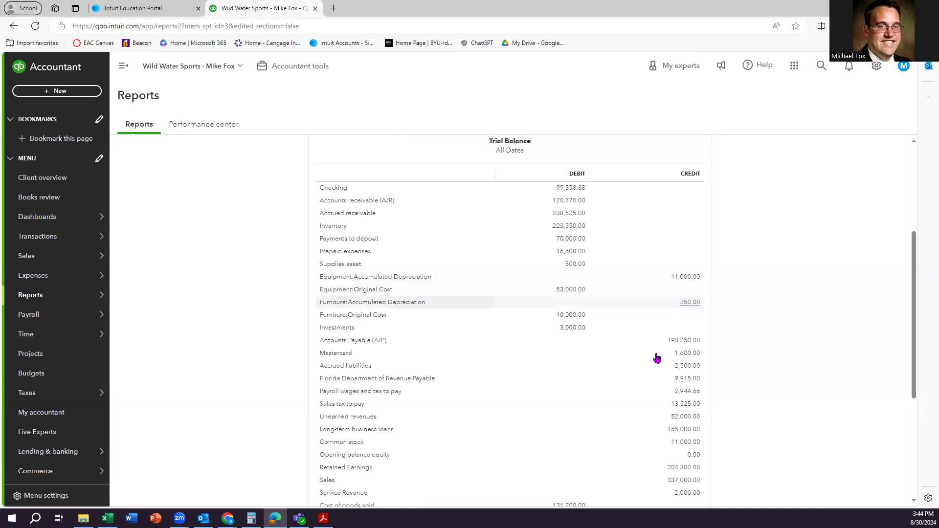
{"action": "scroll", "coordinate": [655, 360], "scroll_direction": "down", "scroll_amount": 5}
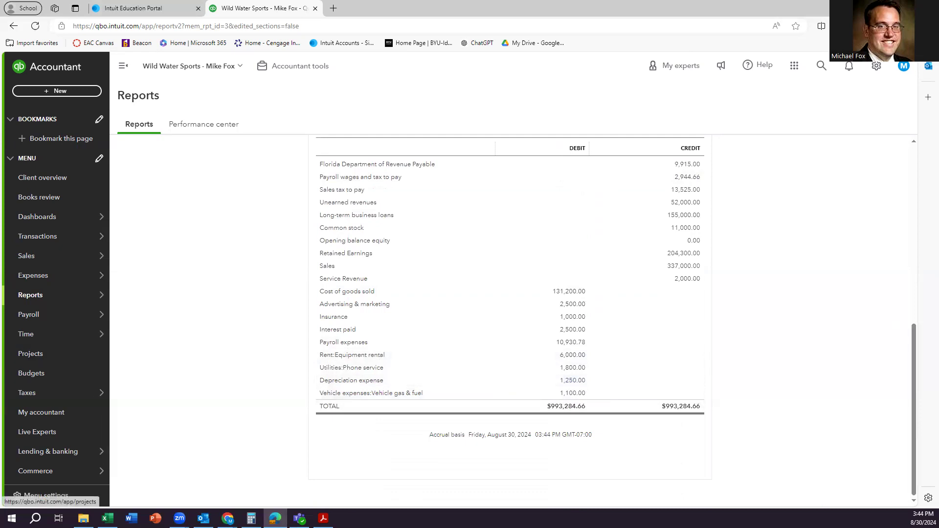
{"action": "key", "text": "alt+Tab"}
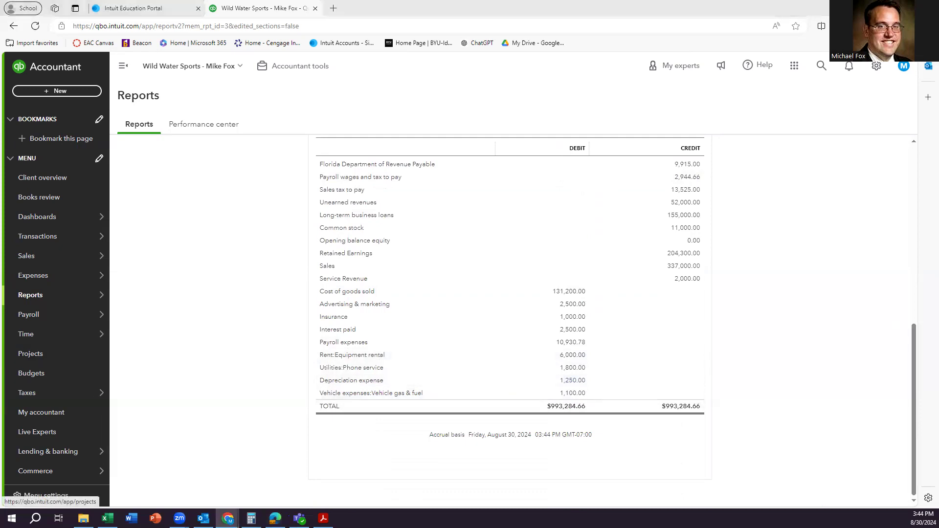
{"action": "scroll", "coordinate": [249, 263], "scroll_direction": "up", "scroll_amount": 5}
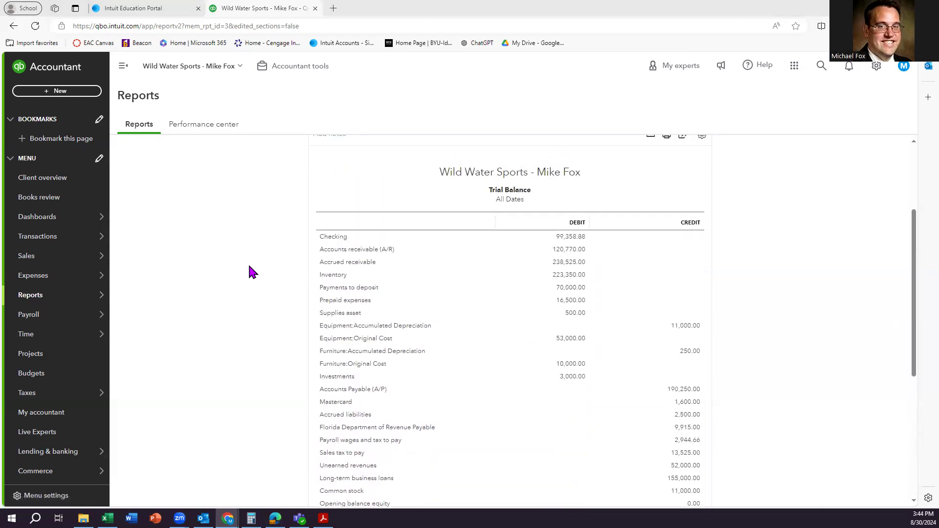
{"action": "scroll", "coordinate": [263, 277], "scroll_direction": "up", "scroll_amount": 3}
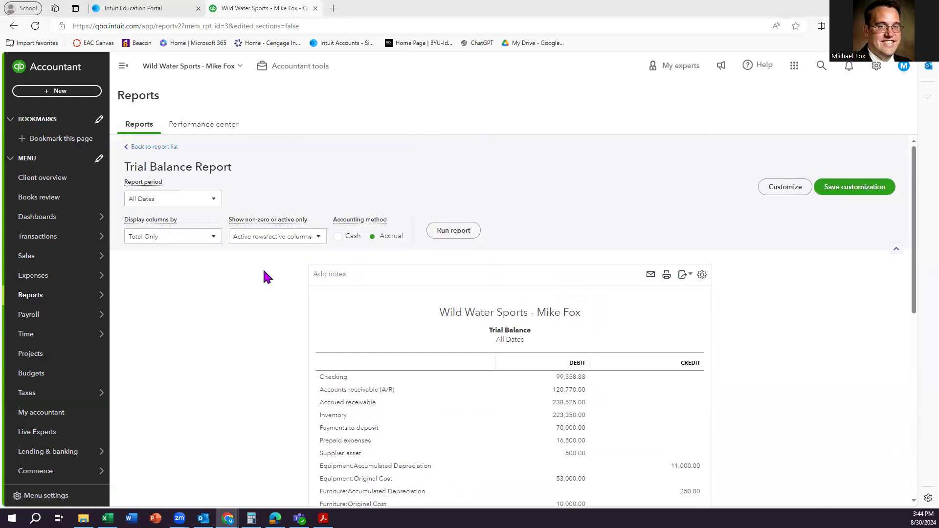
{"action": "scroll", "coordinate": [262, 275], "scroll_direction": "down", "scroll_amount": 10}
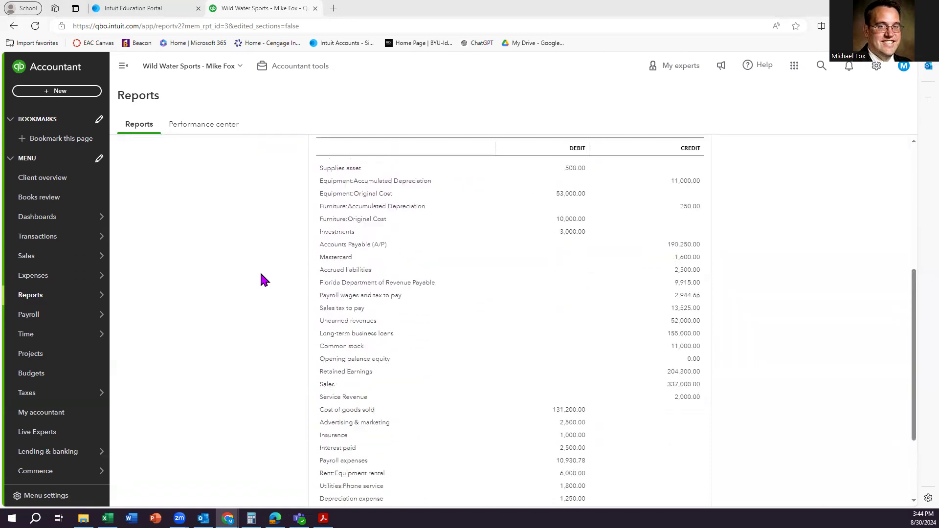